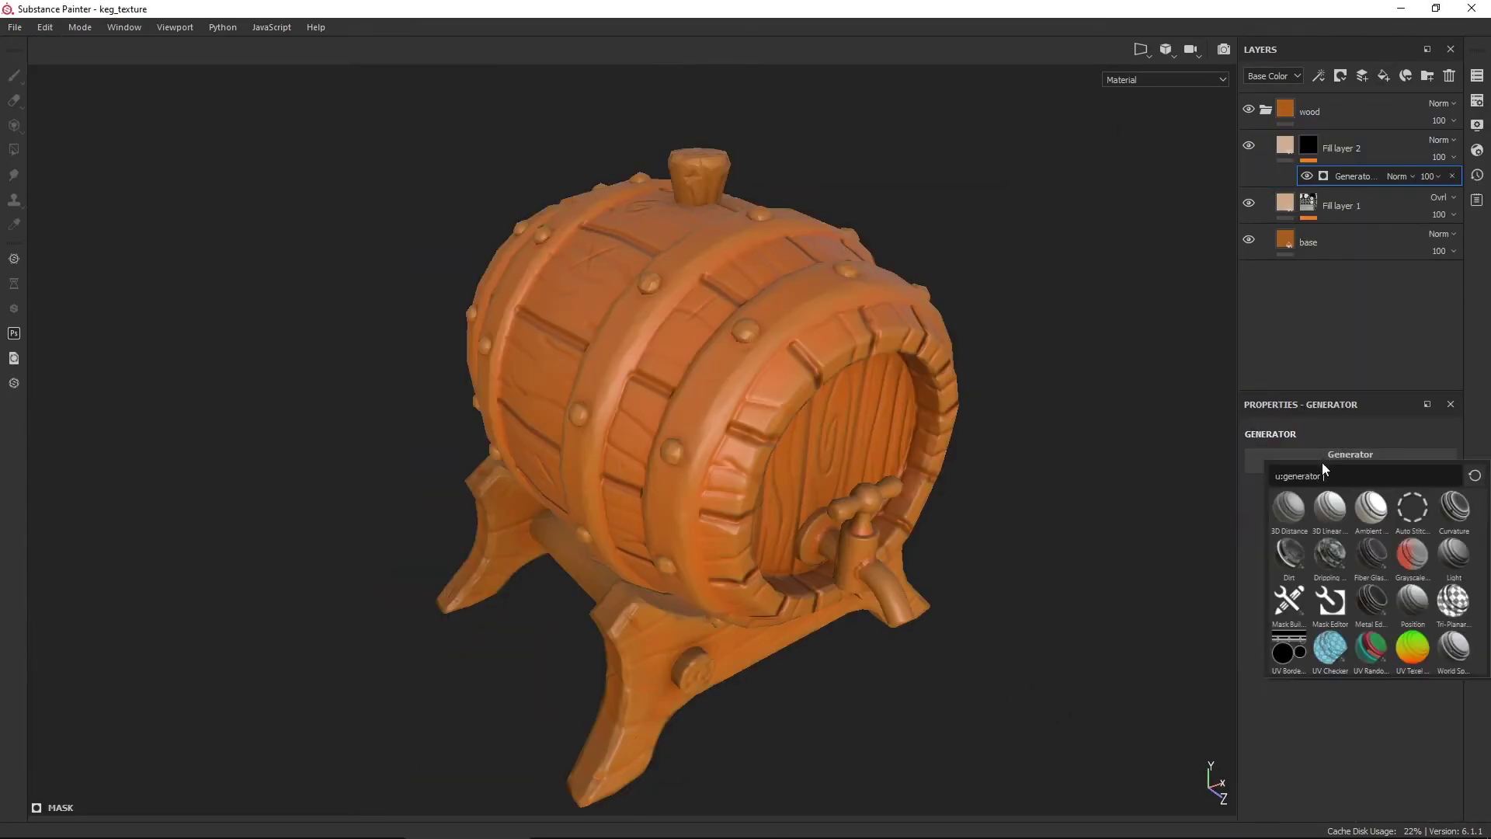
Raise the wood mask's contrast, blend Texture 2 at half strength, and recolour Fill layer 1 a browner wood.
{"action": "left_click_drag", "start_coordinate": [1295, 618], "coordinate": [1357, 621]}
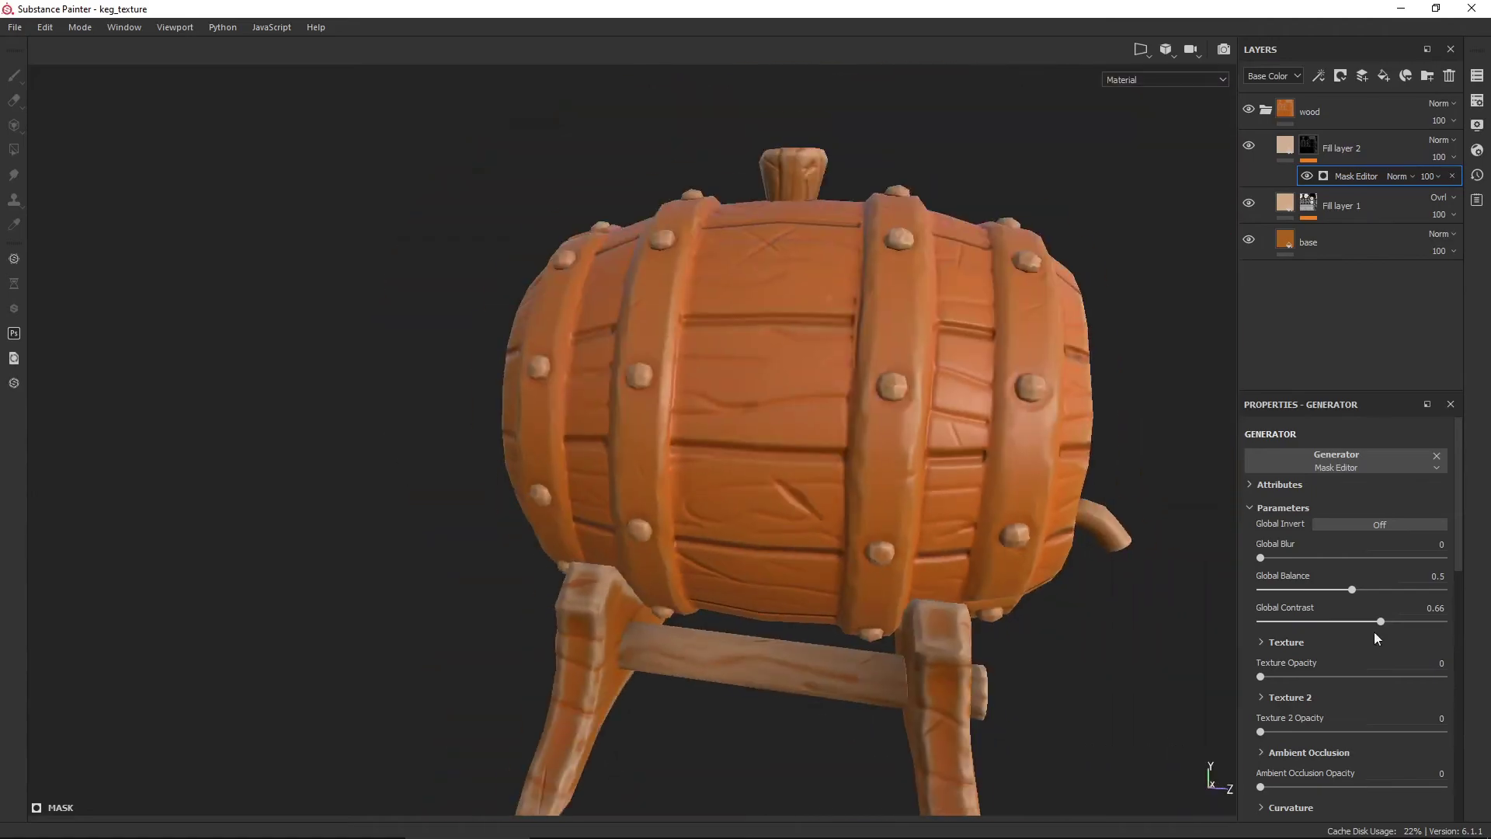
{"action": "left_click", "coordinate": [1352, 731]}
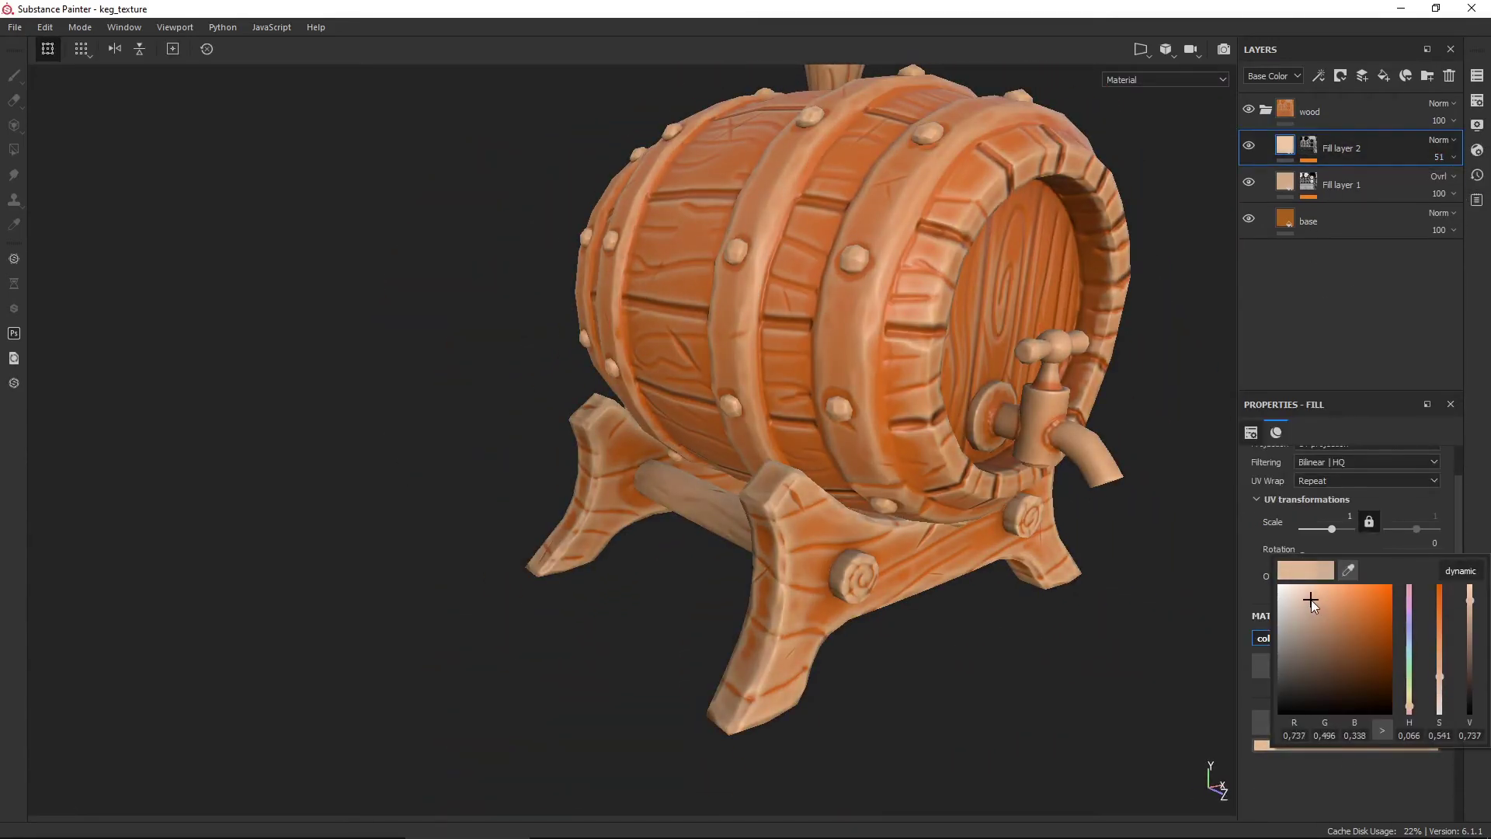
{"action": "mouse_move", "coordinate": [1311, 599]}
{"action": "left_mouse_down"}
{"action": "mouse_move", "coordinate": [1378, 622]}
{"action": "mouse_move", "coordinate": [1341, 640]}
{"action": "left_mouse_up"}
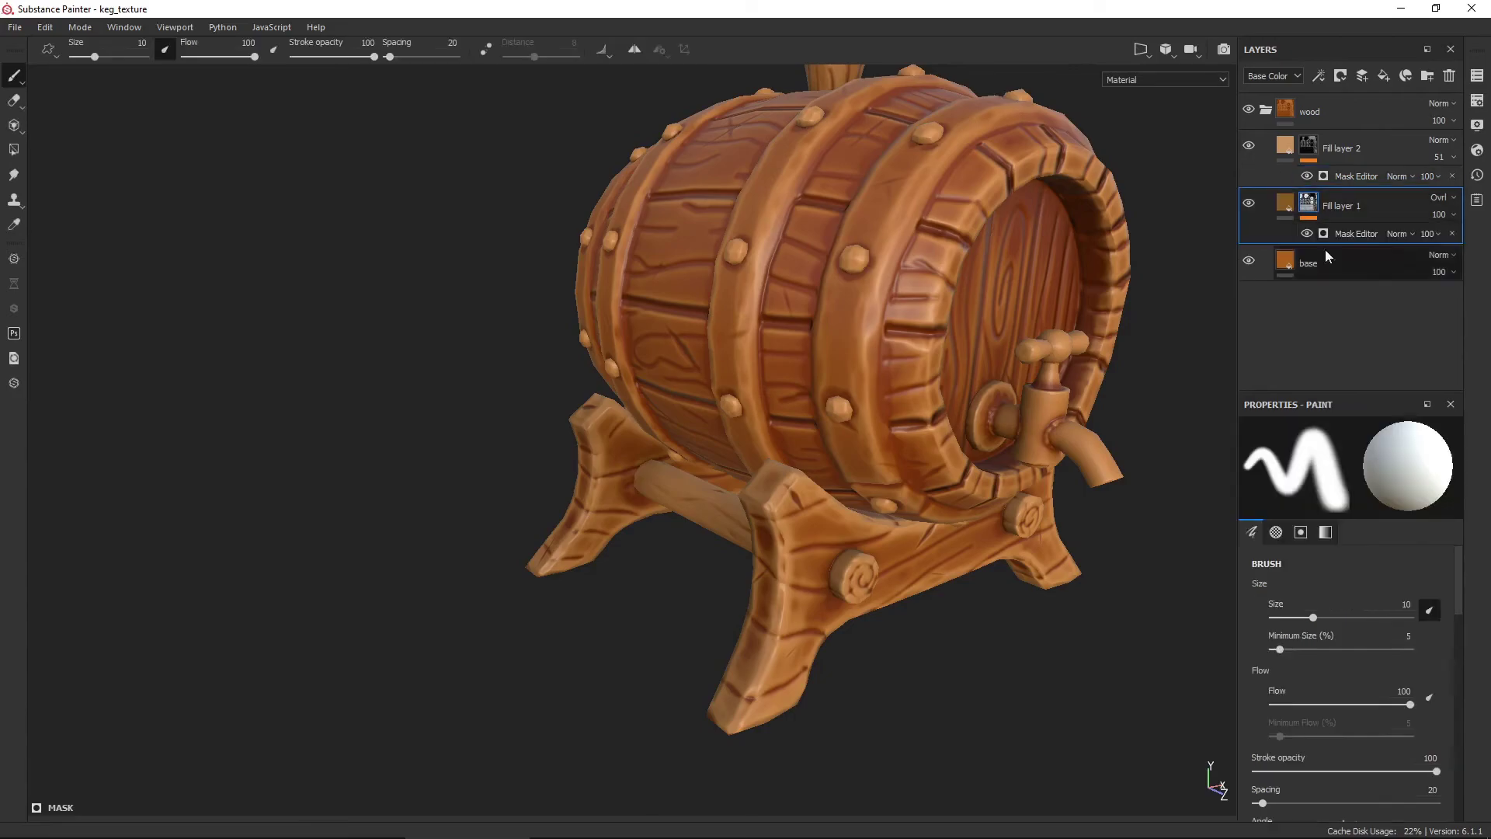
{"action": "left_click", "coordinate": [1345, 177]}
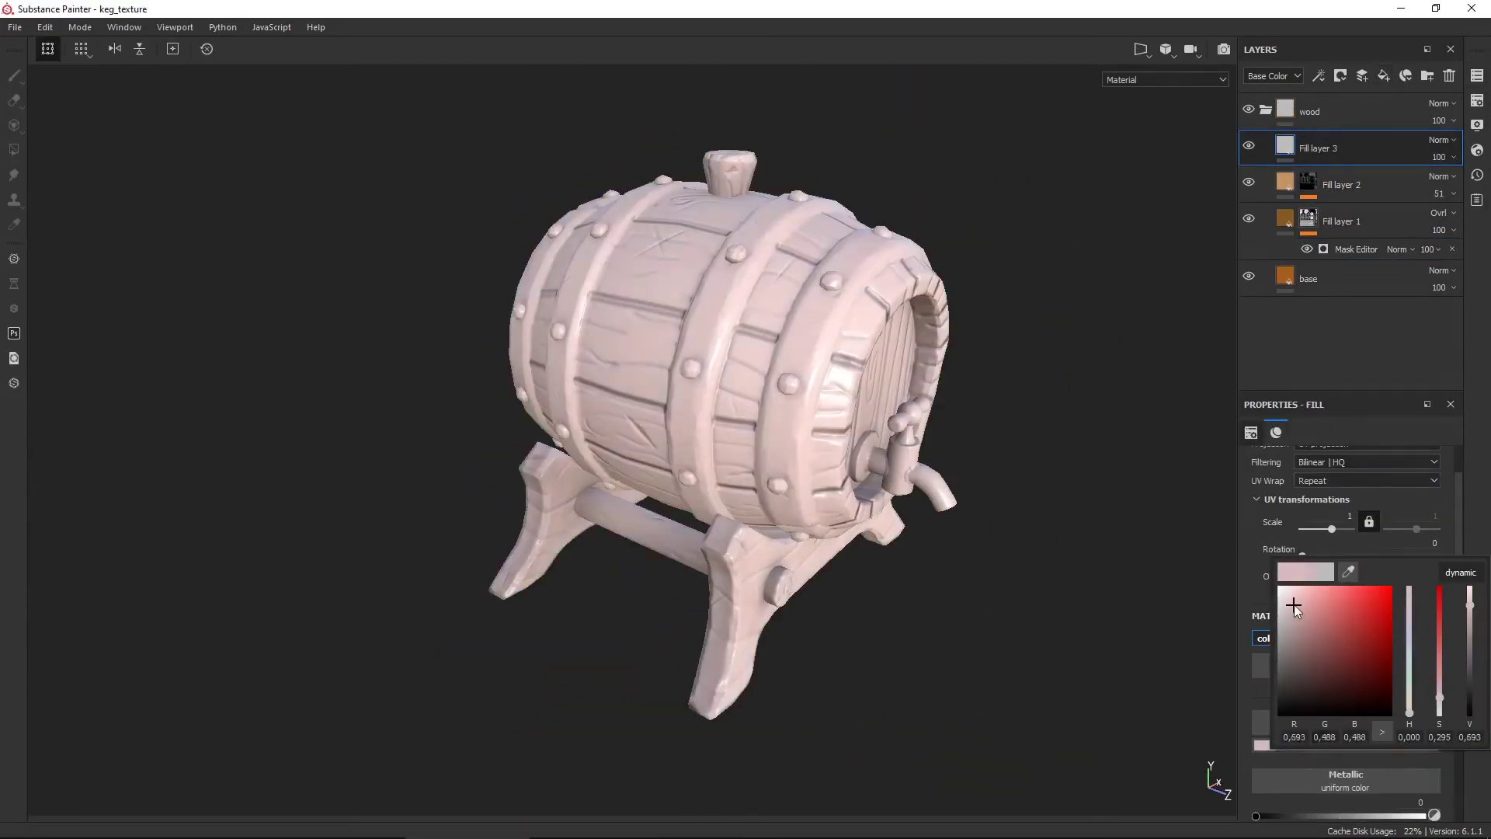
Give Fill layer 3 a black mask with an edge-wear generator, pushing dirt to edges and slightly blurring it.
{"action": "right_click", "coordinate": [1318, 163]}
{"action": "left_click", "coordinate": [1336, 343]}
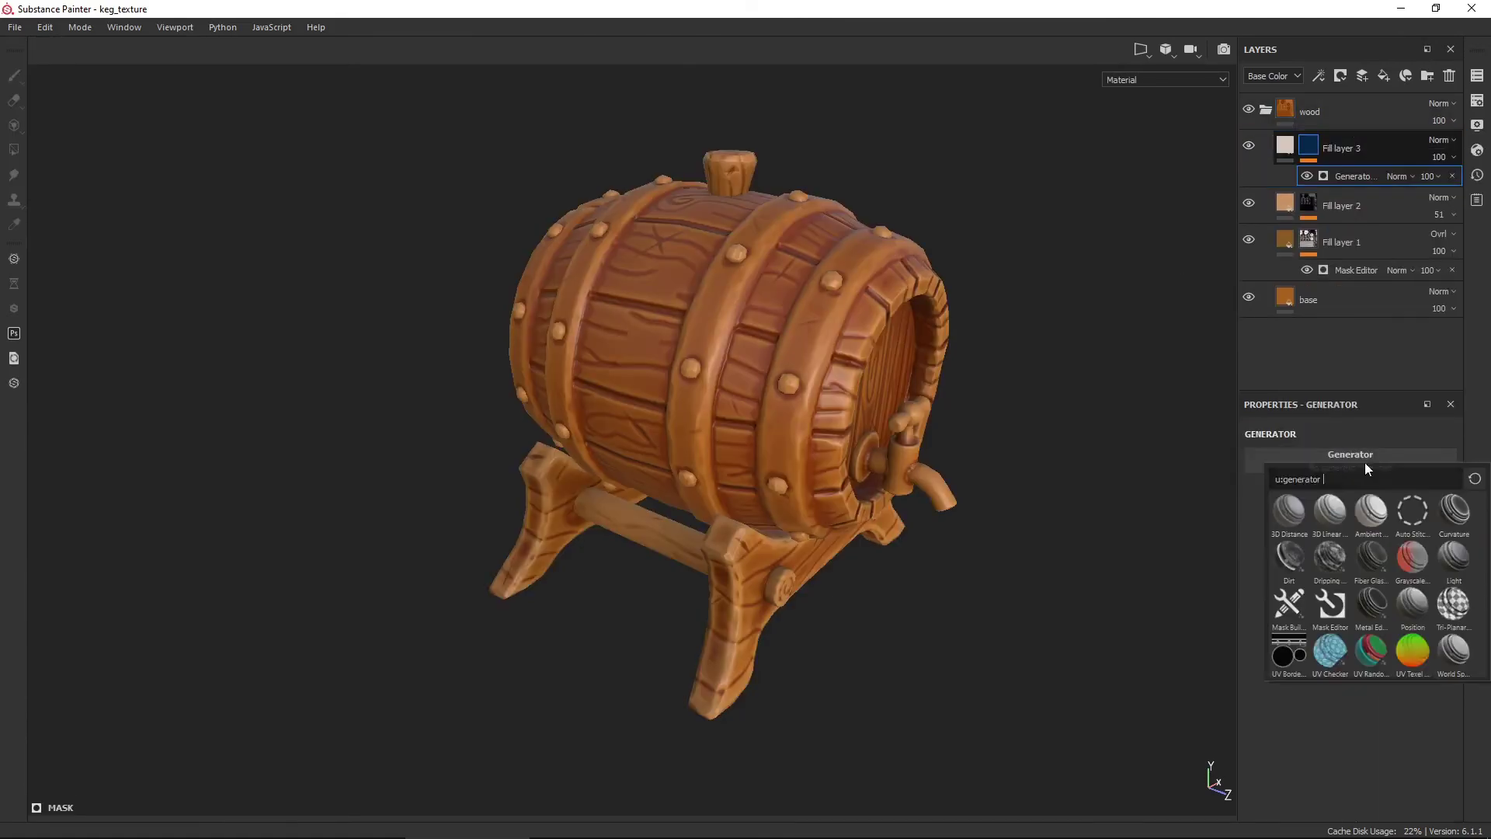
{"action": "left_click", "coordinate": [1329, 649]}
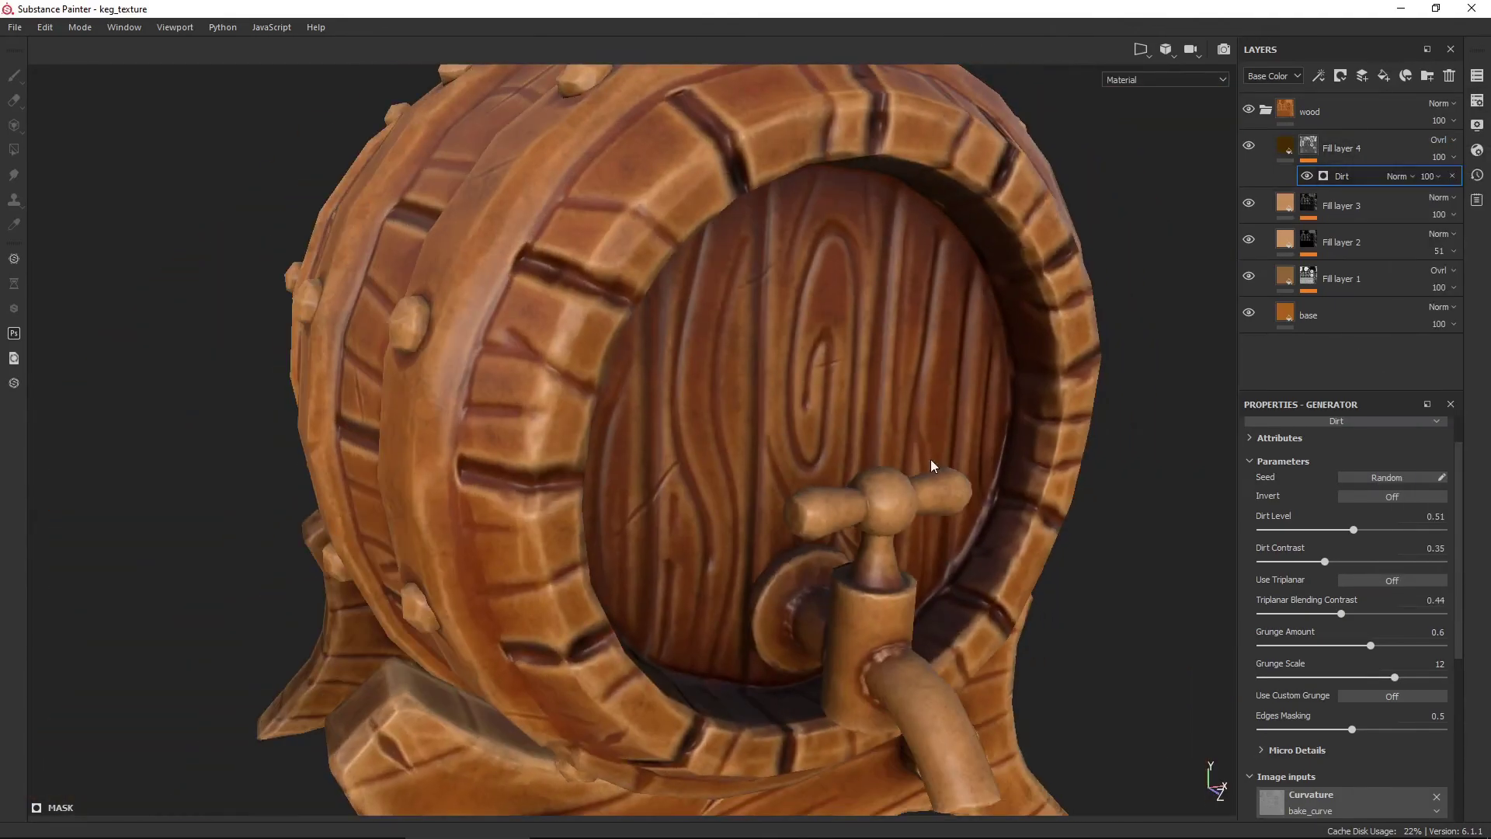
{"action": "left_click_drag", "start_coordinate": [1351, 635], "coordinate": [1410, 635]}
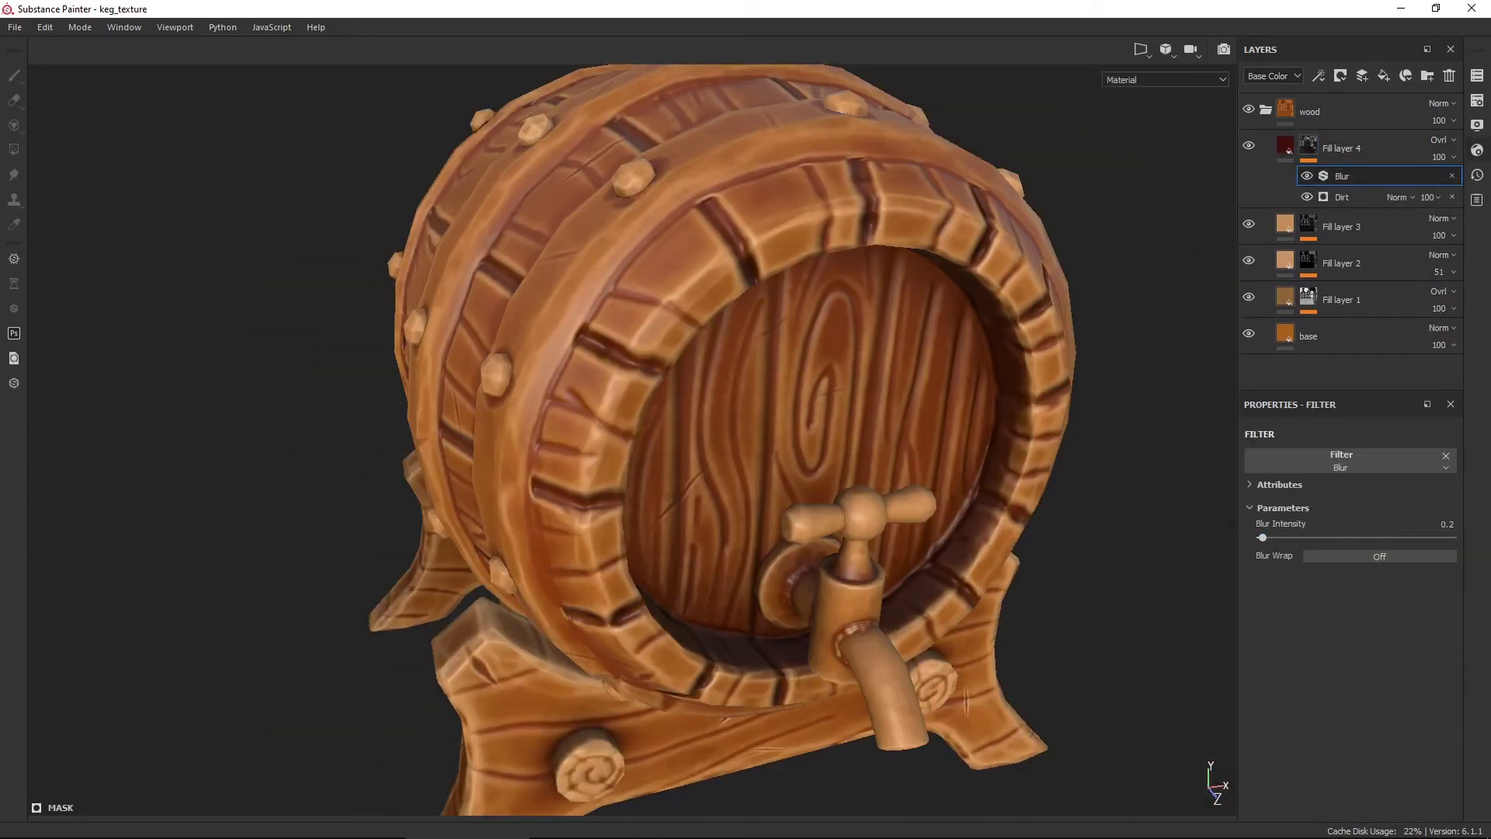
{"action": "mouse_move", "coordinate": [693, 445]}
{"action": "left_mouse_down", "text": "alt"}
{"action": "mouse_move", "coordinate": [893, 573]}
{"action": "mouse_move", "coordinate": [774, 613]}
{"action": "mouse_move", "coordinate": [696, 466]}
{"action": "left_mouse_up", "text": "alt"}
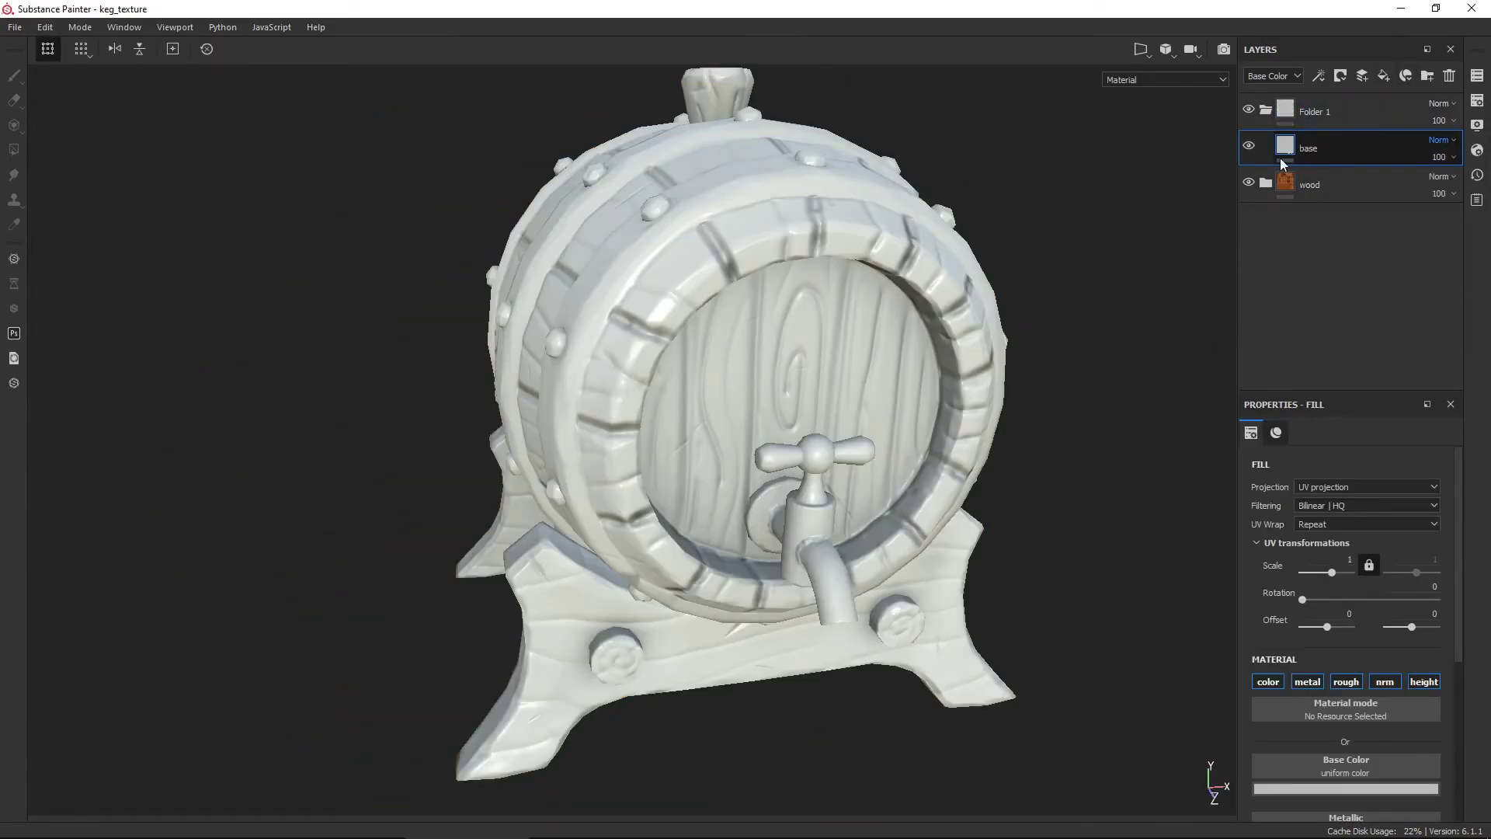
Make the base layer light blue steel with Metallic 1 and Roughness 0.4.
{"action": "scroll", "coordinate": [1345, 621], "scroll_direction": "down", "scroll_amount": 2}
{"action": "left_click", "coordinate": [1346, 649]}
{"action": "left_click_drag", "start_coordinate": [1408, 614], "coordinate": [1408, 549]}
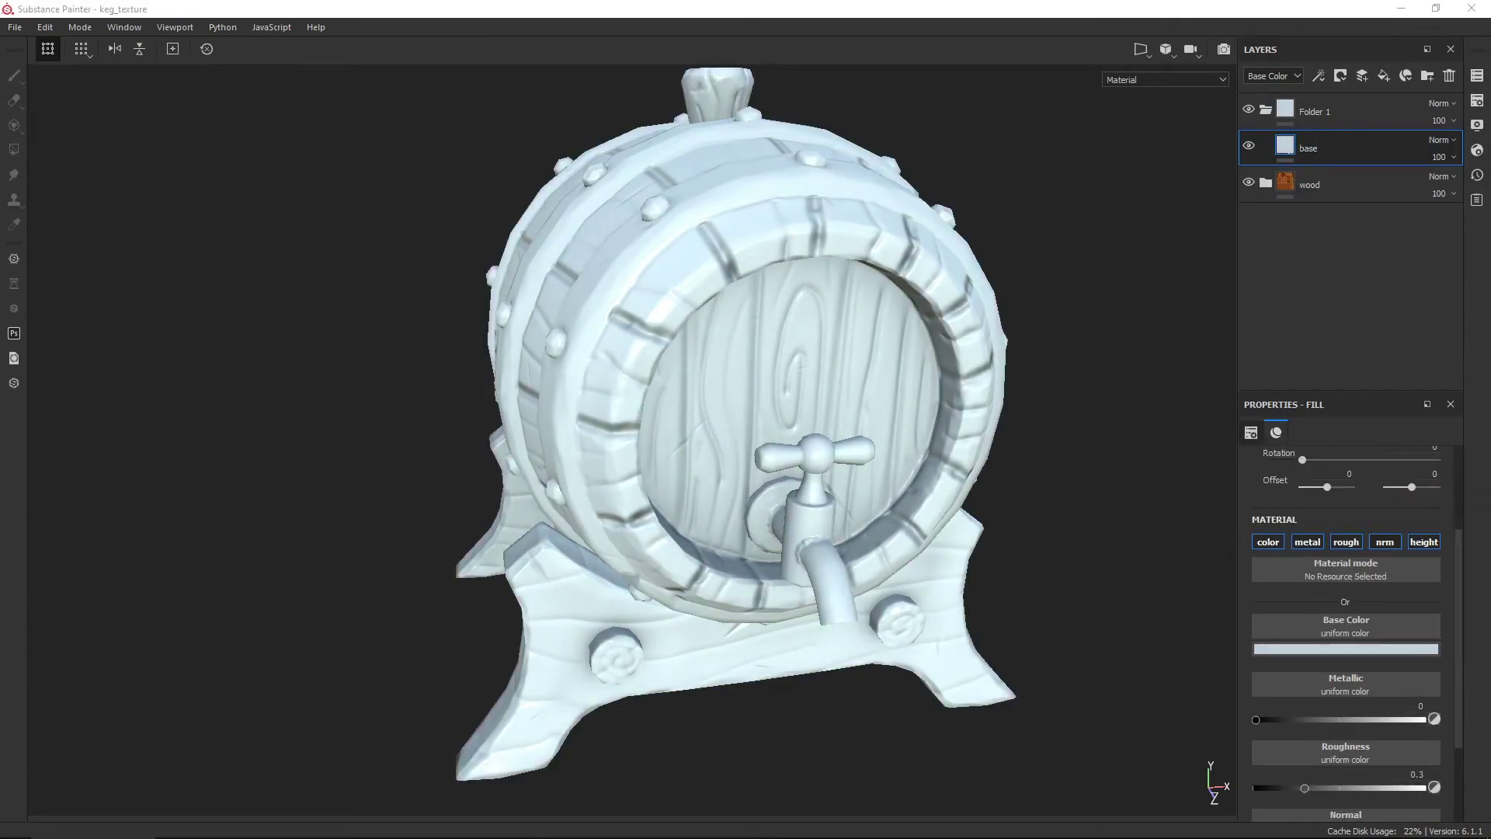
{"action": "scroll", "coordinate": [1299, 604], "scroll_direction": "down", "scroll_amount": 1}
{"action": "left_click_drag", "start_coordinate": [1298, 611], "coordinate": [1429, 610]}
{"action": "left_click", "coordinate": [1321, 678]}
{"action": "left_click_drag", "start_coordinate": [807, 466], "coordinate": [854, 459], "text": "alt"}
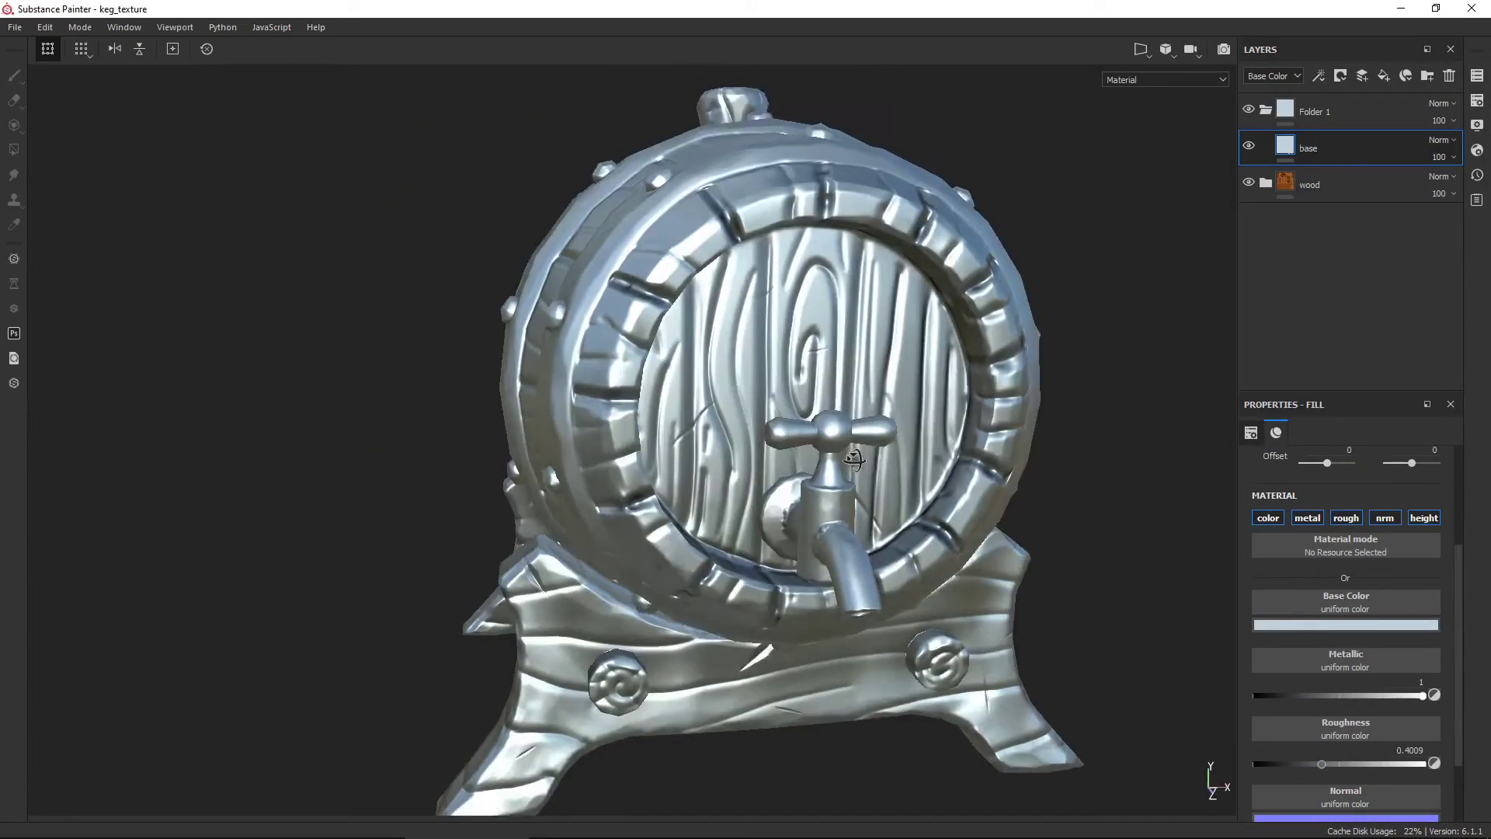
Add a black mask and polygon-fill the metal band strips in the split UV view.
{"action": "left_click", "coordinate": [1140, 49]}
{"action": "left_click", "coordinate": [1160, 85]}
{"action": "right_click", "coordinate": [1324, 141]}
{"action": "left_click", "coordinate": [14, 149]}
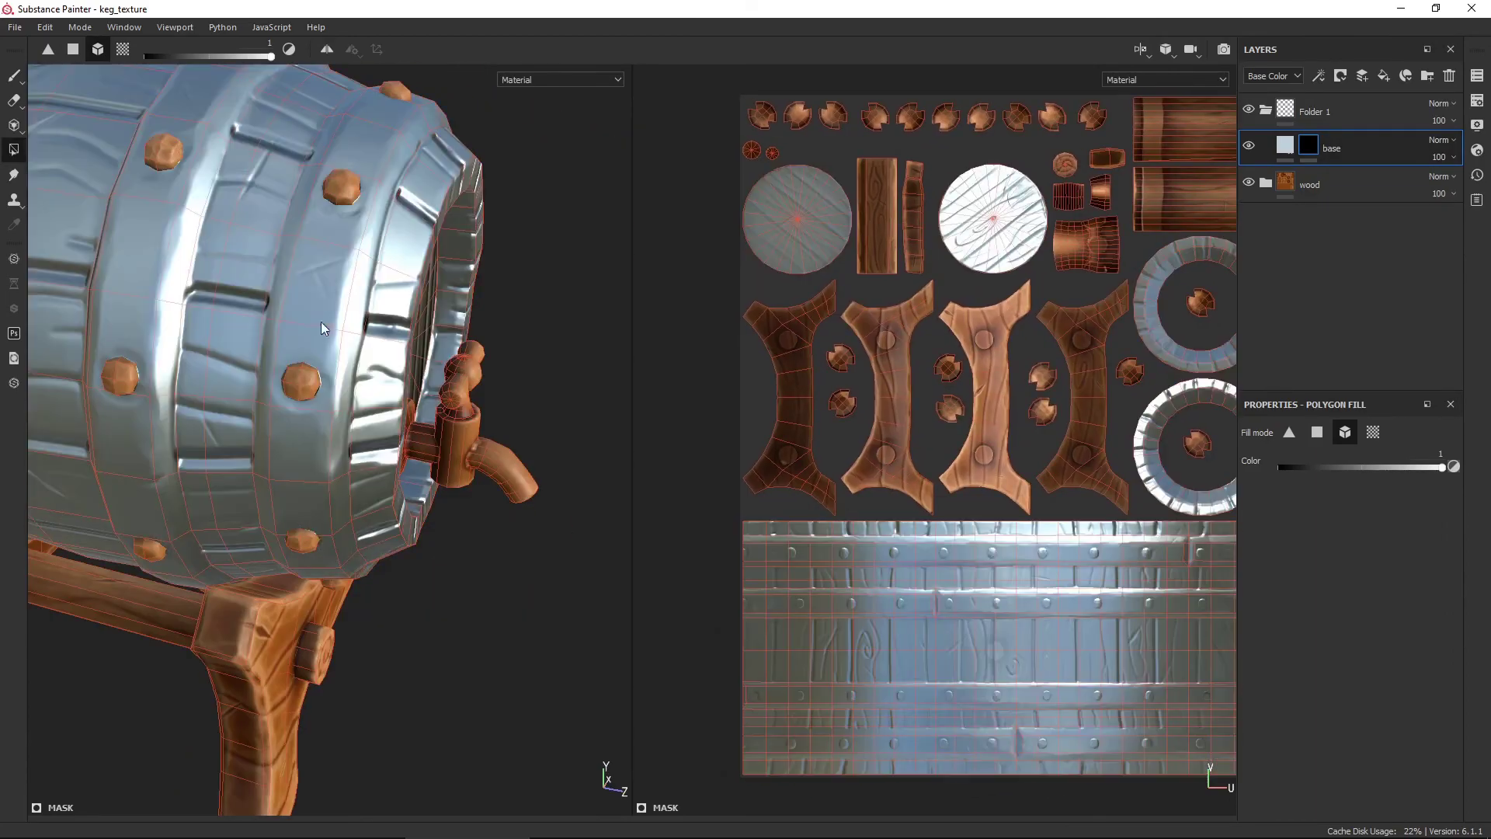
{"action": "key", "text": "2"}
{"action": "left_click", "coordinate": [1041, 443]}
{"action": "mouse_move", "coordinate": [1040, 443]}
{"action": "left_mouse_down"}
{"action": "mouse_move", "coordinate": [924, 417]}
{"action": "mouse_move", "coordinate": [1099, 439]}
{"action": "mouse_move", "coordinate": [857, 517]}
{"action": "mouse_move", "coordinate": [932, 590]}
{"action": "left_mouse_up"}
{"action": "left_click_drag", "start_coordinate": [954, 524], "coordinate": [1126, 497]}
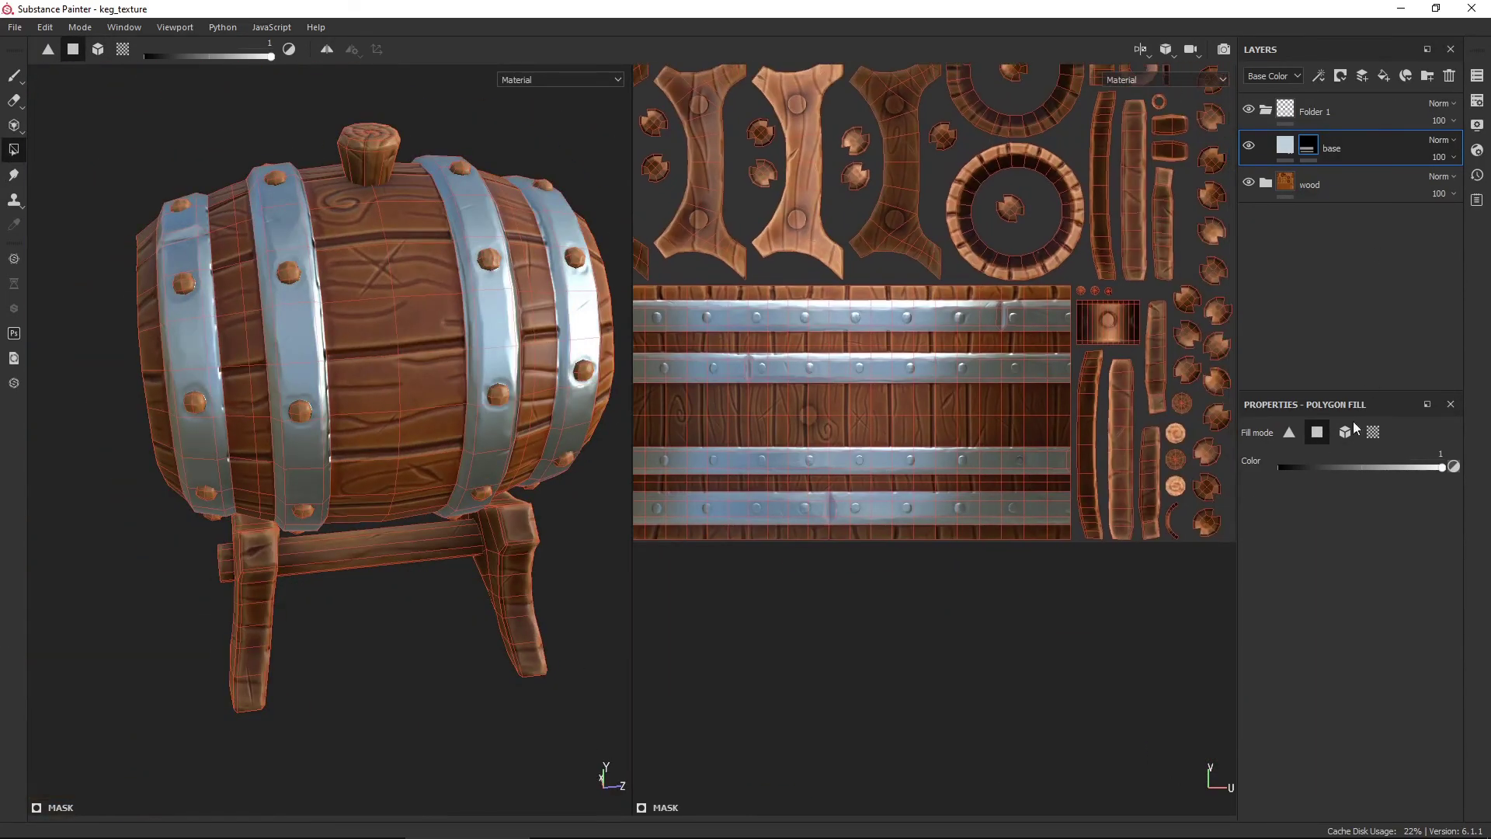
Switch to mesh fill and orbit the barrel to check the filled steel bands.
{"action": "left_click", "coordinate": [1345, 432]}
{"action": "scroll", "coordinate": [1015, 299], "scroll_direction": "up", "scroll_amount": 2}
{"action": "middle_click_drag", "start_coordinate": [616, 189], "coordinate": [1108, 393]}
{"action": "left_click_drag", "start_coordinate": [466, 389], "coordinate": [391, 330], "text": "alt"}
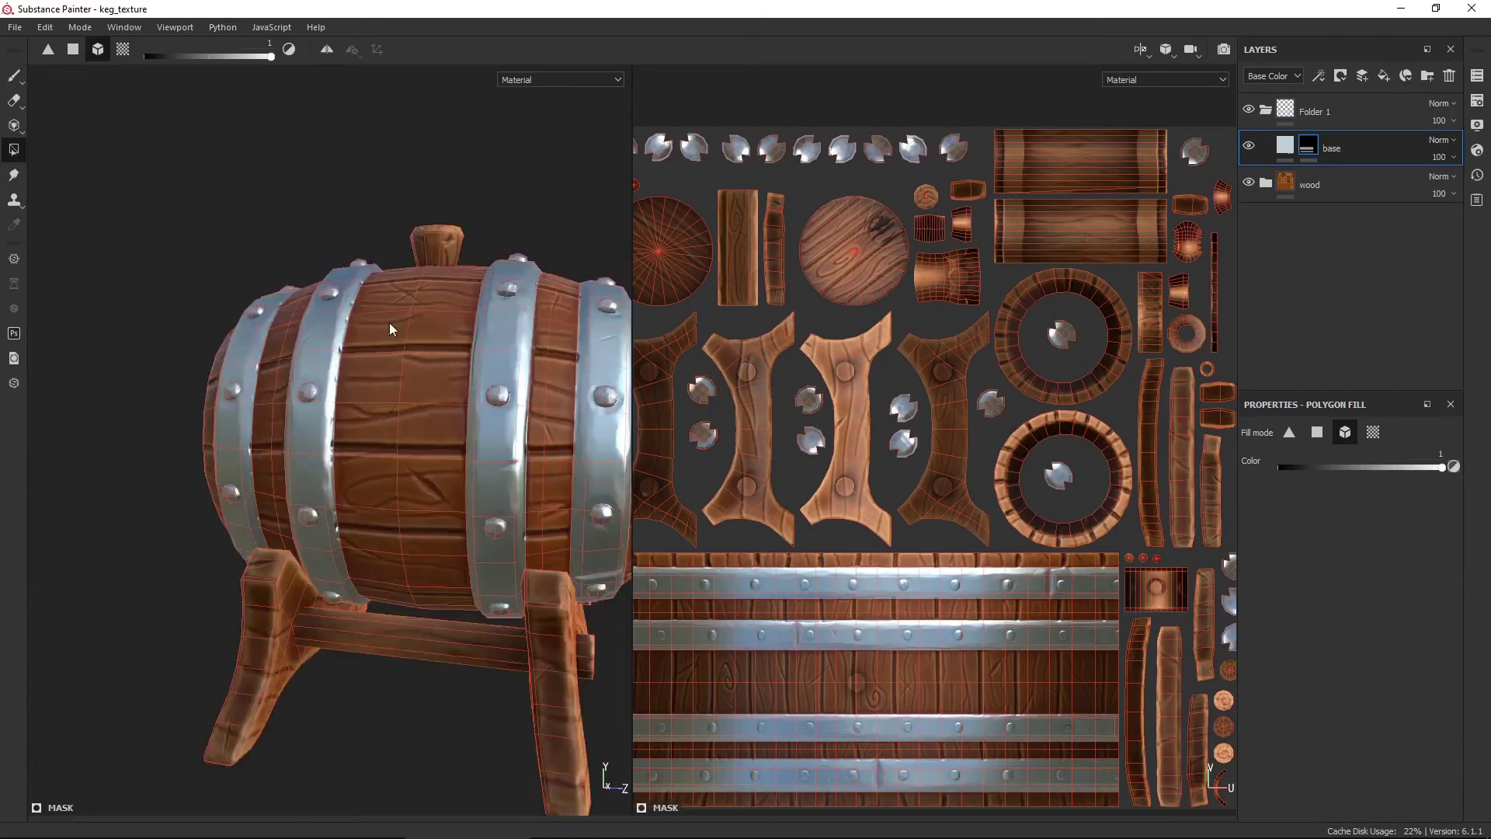
{"action": "scroll", "coordinate": [391, 329], "scroll_direction": "down", "scroll_amount": 3}
{"action": "key", "text": "1"}
{"action": "left_click_drag", "start_coordinate": [616, 370], "coordinate": [428, 380], "text": "alt"}
{"action": "scroll", "coordinate": [427, 381], "scroll_direction": "up", "scroll_amount": 5}
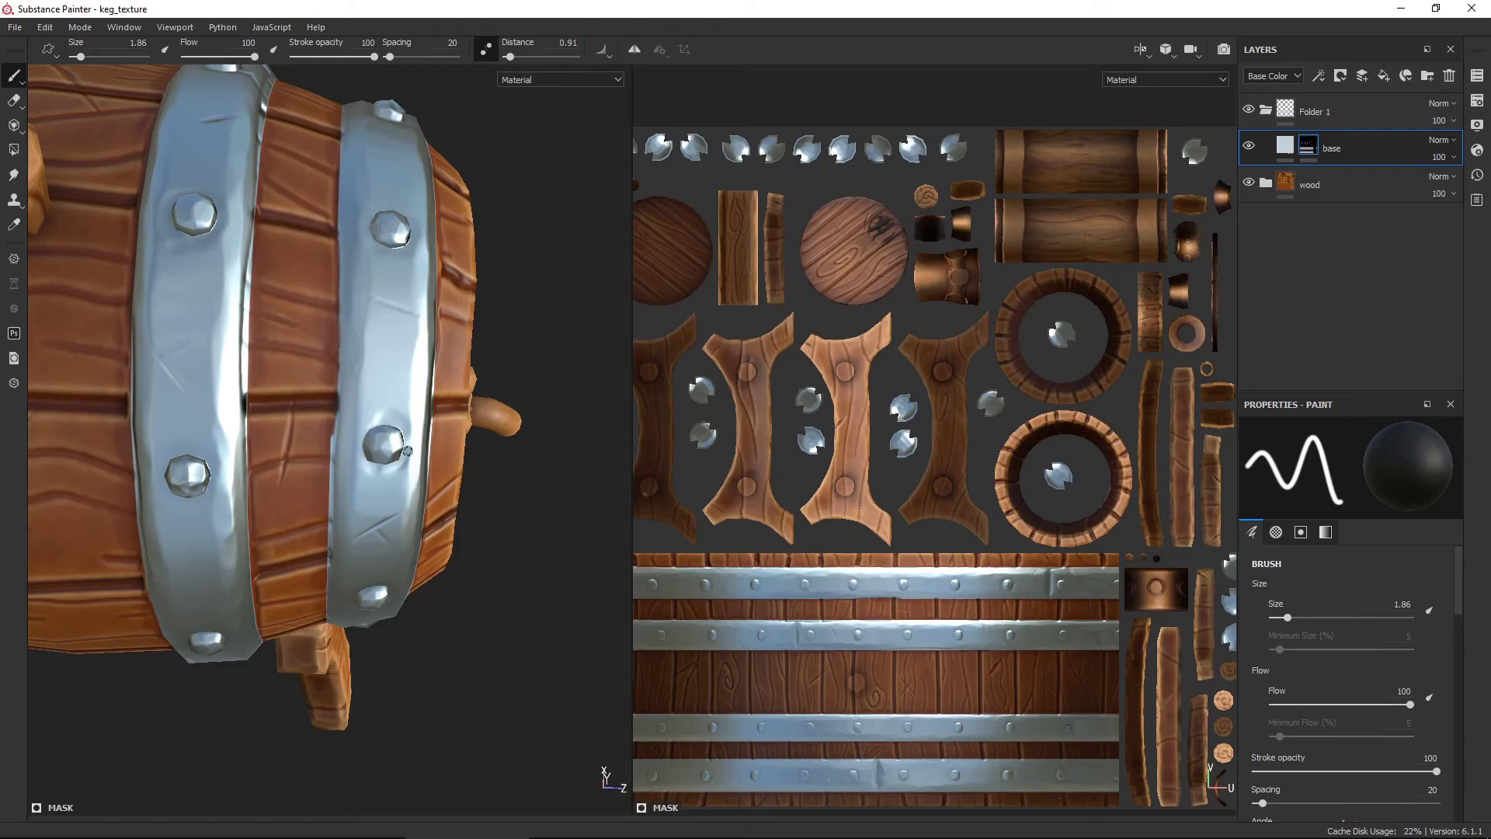
Close the UV view and orbit around the keg to inspect the steel bands from every side.
{"action": "left_click_drag", "start_coordinate": [407, 451], "coordinate": [347, 396], "text": "alt"}
{"action": "left_click_drag", "start_coordinate": [551, 576], "coordinate": [543, 544], "text": "alt"}
{"action": "key", "text": "F2"}
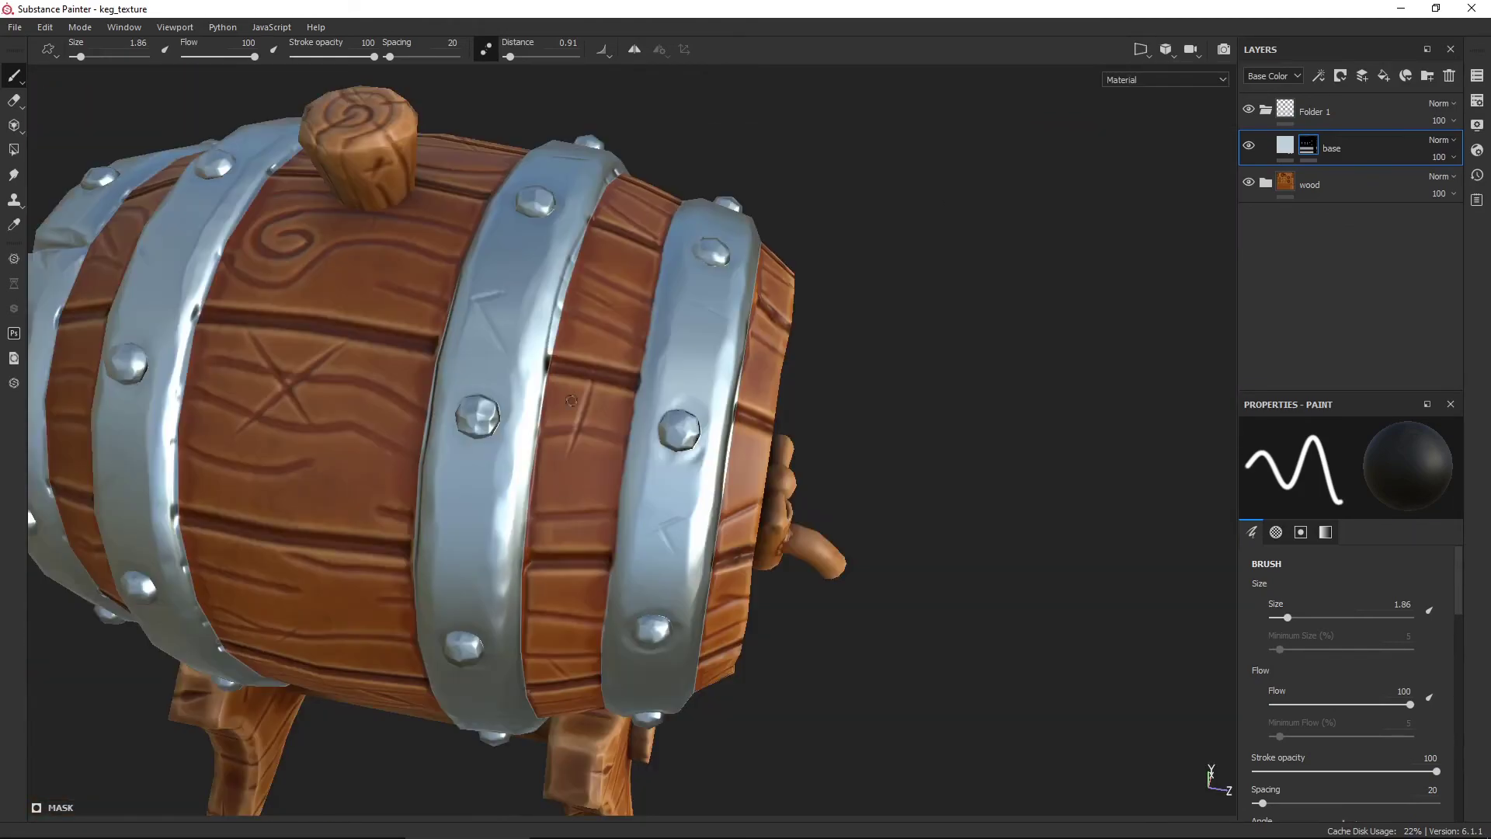
{"action": "left_click_drag", "start_coordinate": [621, 388], "coordinate": [802, 302], "text": "alt"}
{"action": "scroll", "coordinate": [569, 265], "scroll_direction": "up", "scroll_amount": 3}
{"action": "left_click_drag", "start_coordinate": [569, 265], "coordinate": [645, 341], "text": "alt"}
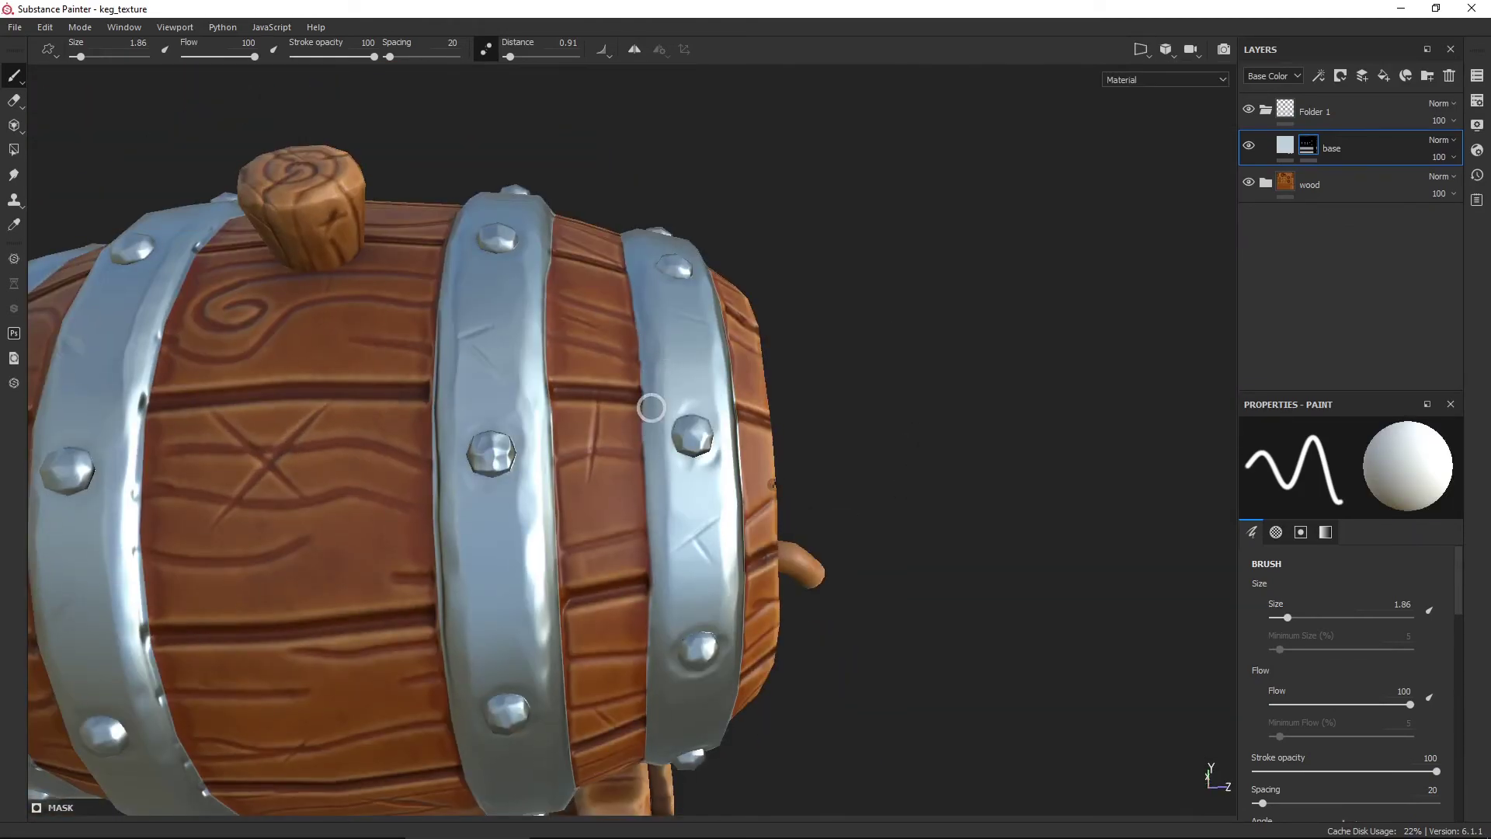
{"action": "mouse_move", "coordinate": [651, 407]}
{"action": "left_mouse_down", "text": "alt"}
{"action": "mouse_move", "coordinate": [951, 332]}
{"action": "mouse_move", "coordinate": [586, 237]}
{"action": "left_mouse_up", "text": "alt"}
{"action": "mouse_move", "coordinate": [589, 414]}
{"action": "left_mouse_down", "text": "alt"}
{"action": "mouse_move", "coordinate": [709, 293]}
{"action": "mouse_move", "coordinate": [906, 466]}
{"action": "mouse_move", "coordinate": [776, 256]}
{"action": "left_mouse_up", "text": "alt"}
{"action": "scroll", "coordinate": [775, 250], "scroll_direction": "up", "scroll_amount": 5}
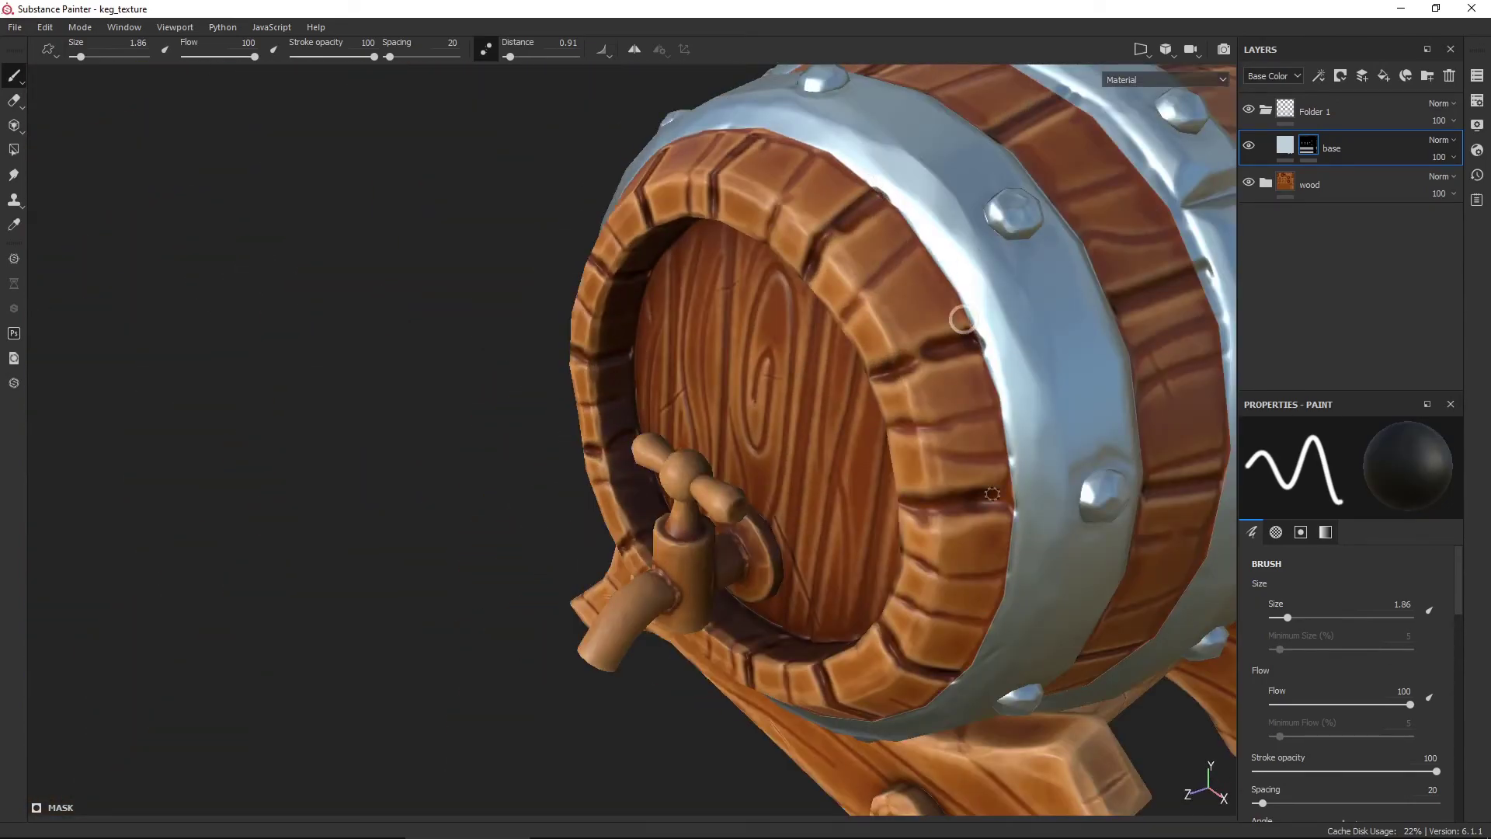
{"action": "left_click_drag", "start_coordinate": [992, 494], "coordinate": [685, 572], "text": "alt"}
{"action": "left_click_drag", "start_coordinate": [1093, 509], "coordinate": [581, 425], "text": "alt"}
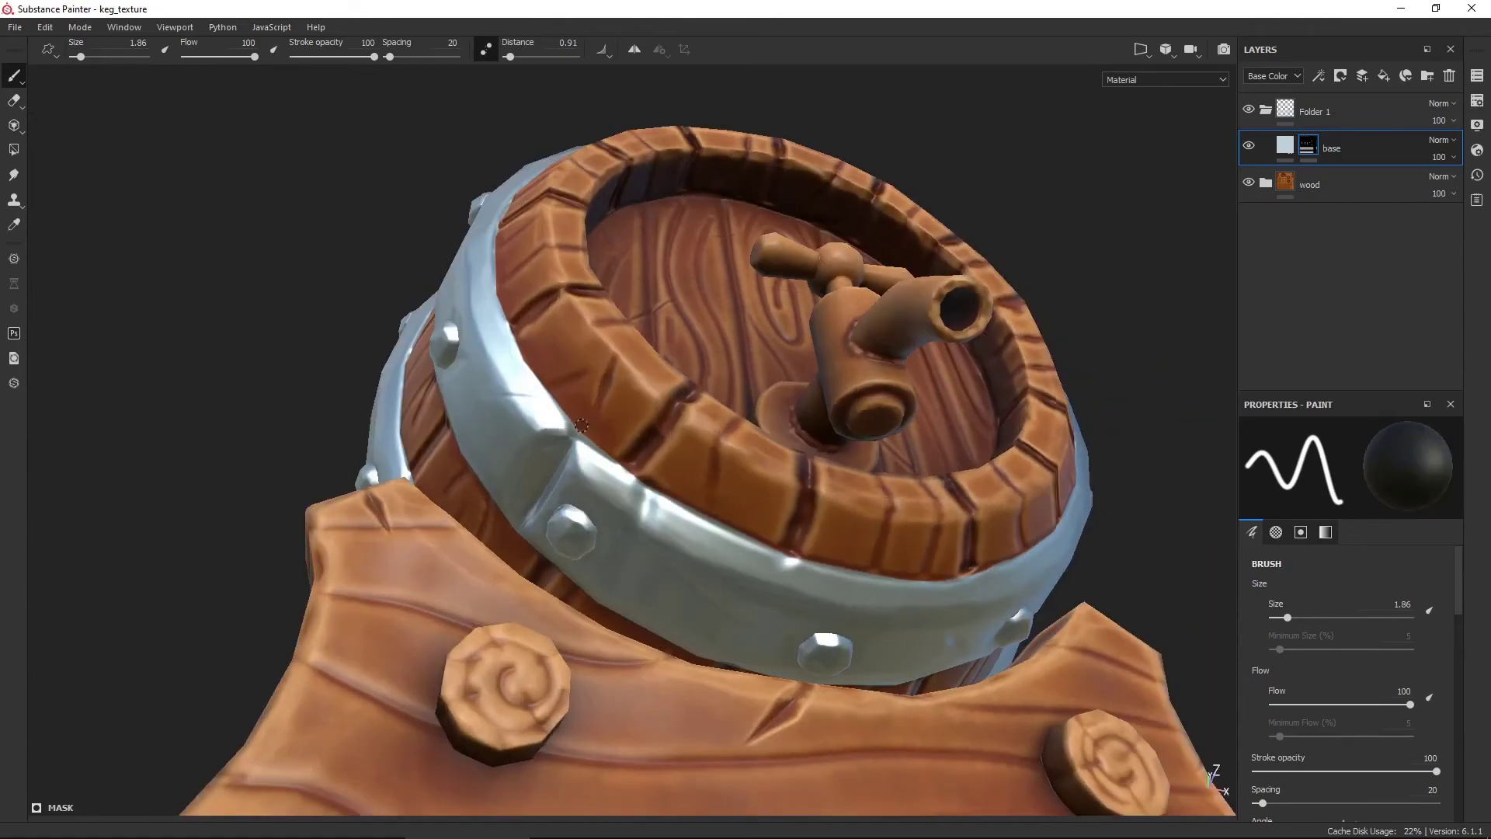
{"action": "left_click_drag", "start_coordinate": [437, 332], "coordinate": [582, 492], "text": "alt"}
{"action": "scroll", "coordinate": [583, 493], "scroll_direction": "up", "scroll_amount": 5}
{"action": "scroll", "coordinate": [579, 497], "scroll_direction": "down", "scroll_amount": 3}
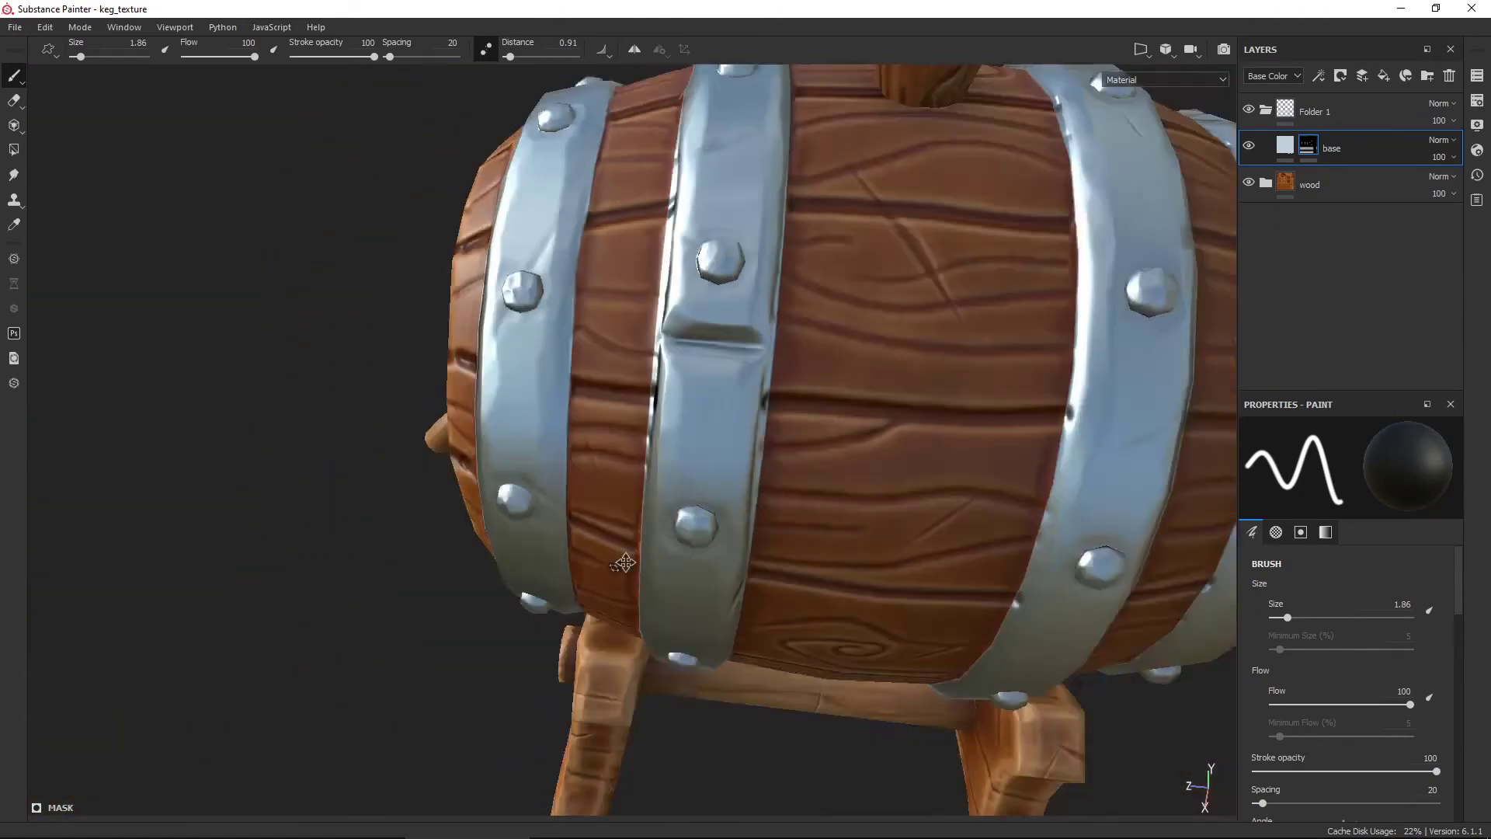
{"action": "scroll", "coordinate": [577, 498], "scroll_direction": "up", "scroll_amount": 3}
{"action": "scroll", "coordinate": [723, 333], "scroll_direction": "down", "scroll_amount": 5}
{"action": "scroll", "coordinate": [783, 420], "scroll_direction": "up", "scroll_amount": 5}
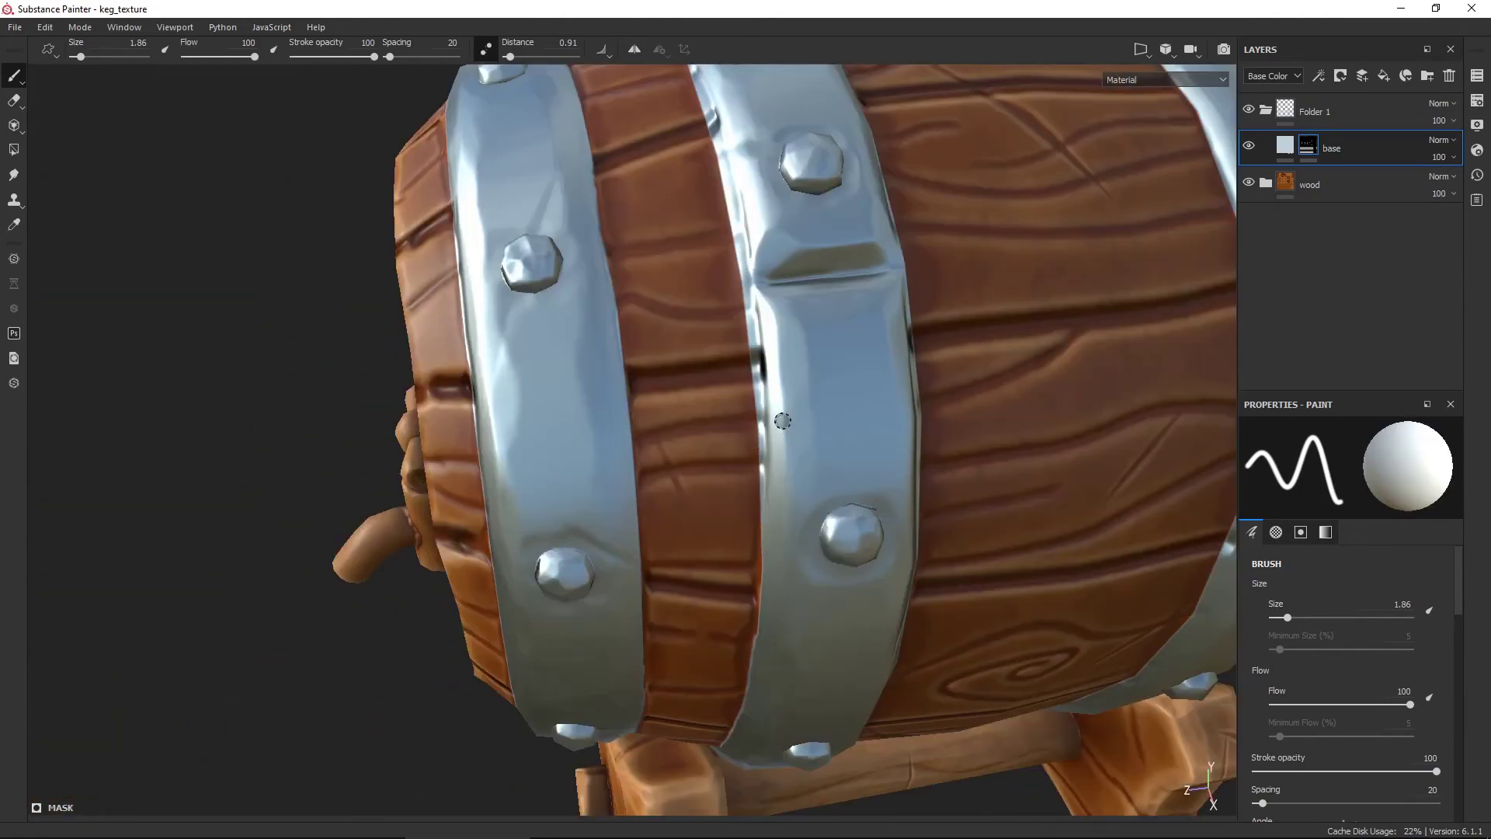
{"action": "scroll", "coordinate": [759, 499], "scroll_direction": "down", "scroll_amount": 5}
{"action": "scroll", "coordinate": [752, 568], "scroll_direction": "up", "scroll_amount": 5}
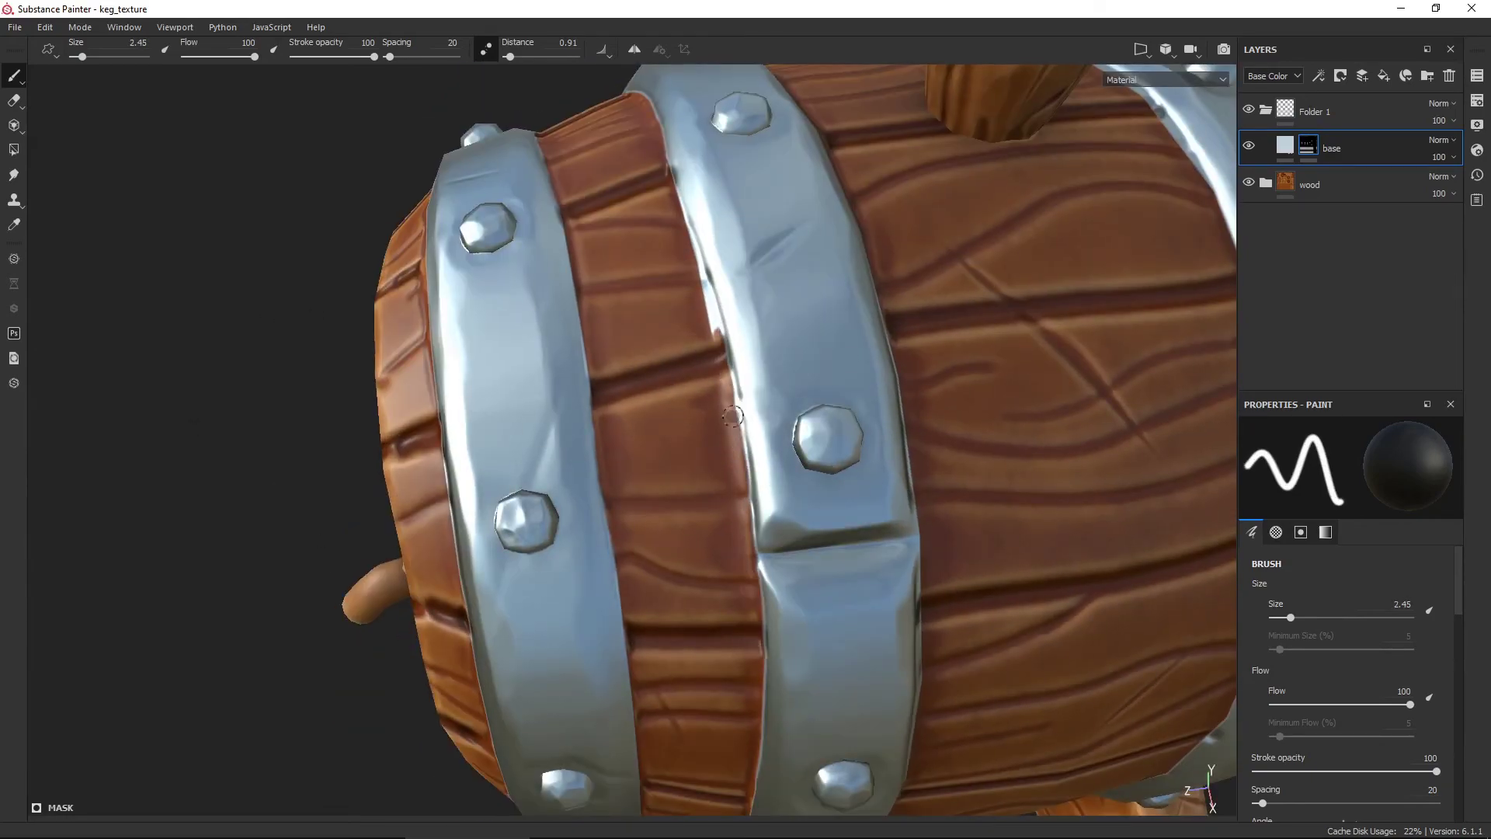
{"action": "scroll", "coordinate": [732, 417], "scroll_direction": "down", "scroll_amount": 5}
{"action": "scroll", "coordinate": [729, 443], "scroll_direction": "up", "scroll_amount": 5}
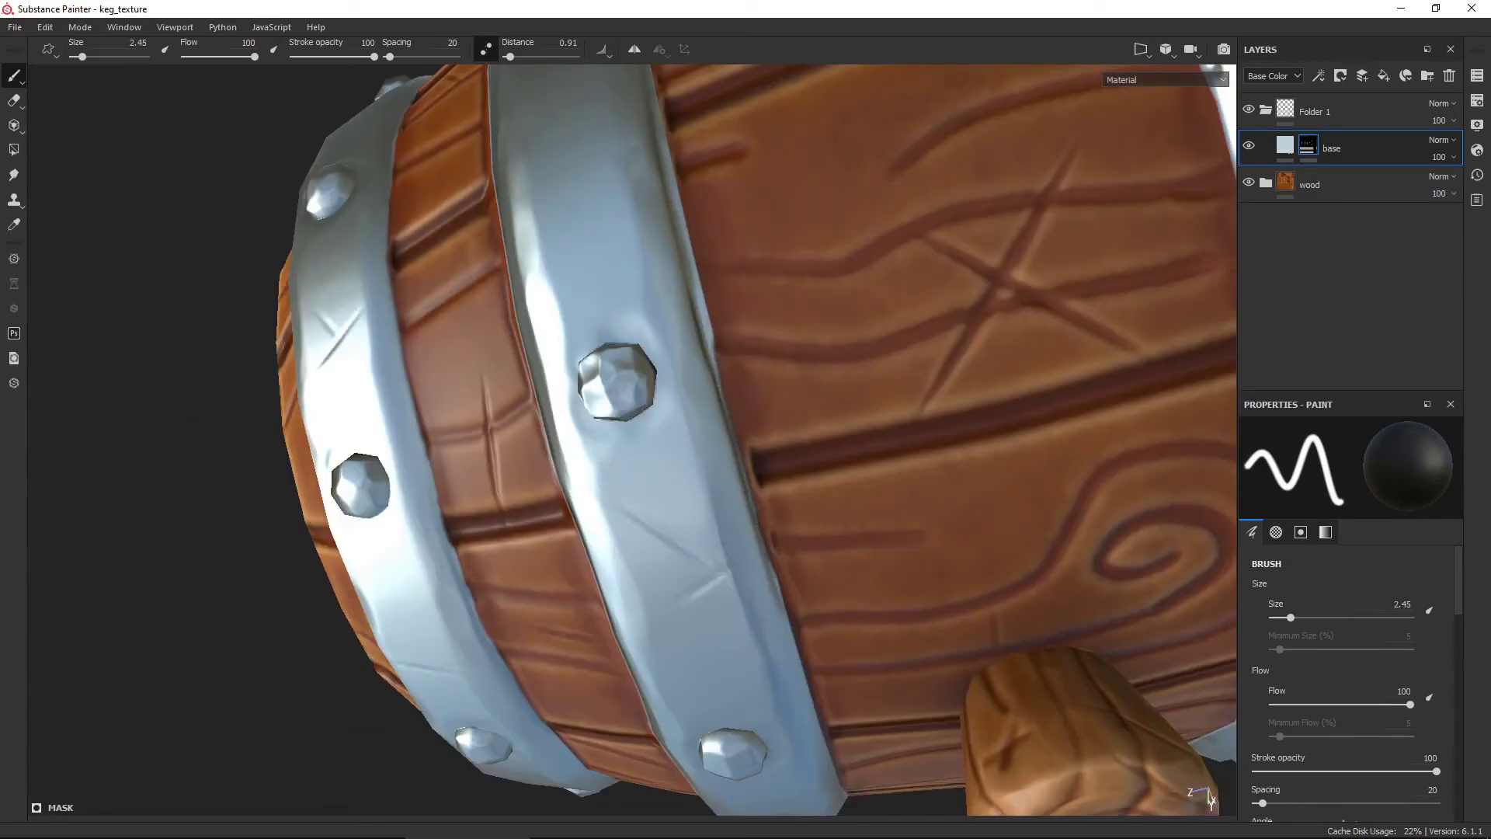
{"action": "left_click_drag", "start_coordinate": [760, 166], "coordinate": [766, 442], "text": "alt"}
{"action": "scroll", "coordinate": [744, 290], "scroll_direction": "down", "scroll_amount": 5}
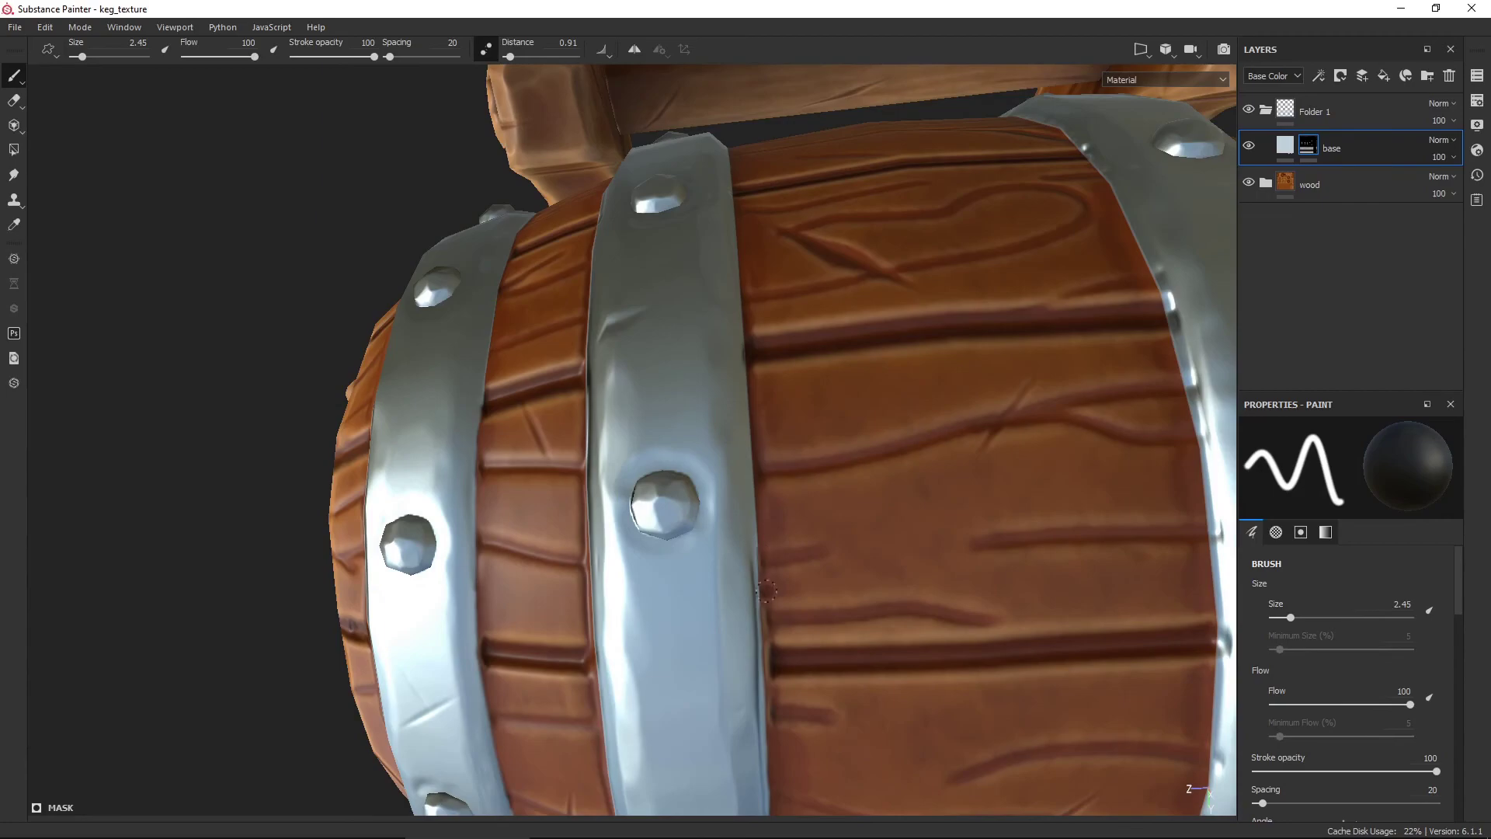
{"action": "mouse_move", "coordinate": [744, 289]}
{"action": "left_mouse_down", "text": "alt"}
{"action": "mouse_move", "coordinate": [756, 233]}
{"action": "mouse_move", "coordinate": [549, 543]}
{"action": "left_mouse_up", "text": "alt"}
{"action": "scroll", "coordinate": [549, 542], "scroll_direction": "up", "scroll_amount": 3}
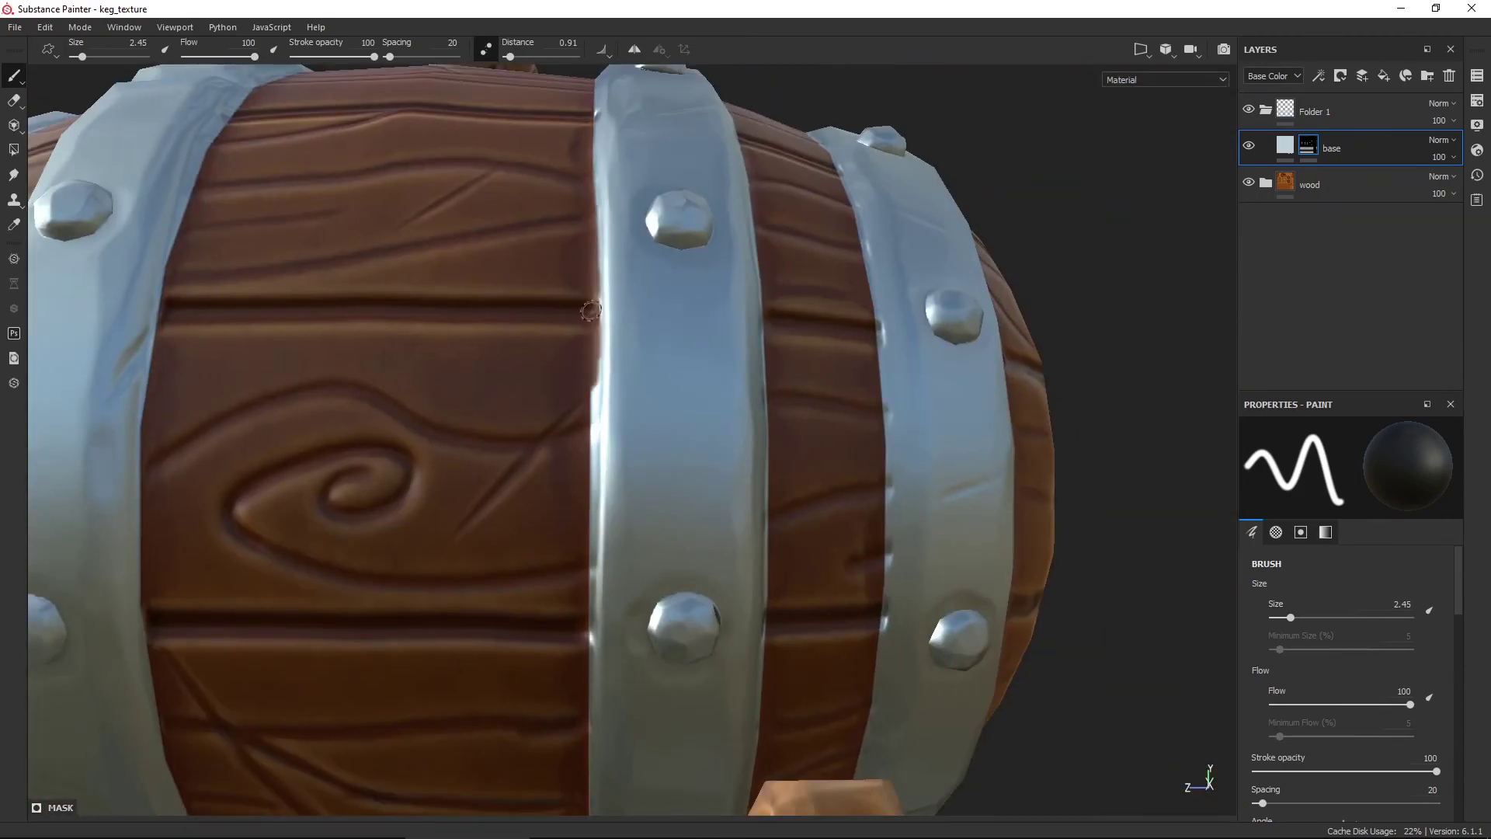
Shorten the lazy-mouse distance and touch up the band mask edges all around the barrel.
{"action": "left_click_drag", "start_coordinate": [511, 56], "coordinate": [509, 56]}
{"action": "left_click_drag", "start_coordinate": [528, 116], "coordinate": [583, 233], "text": "alt"}
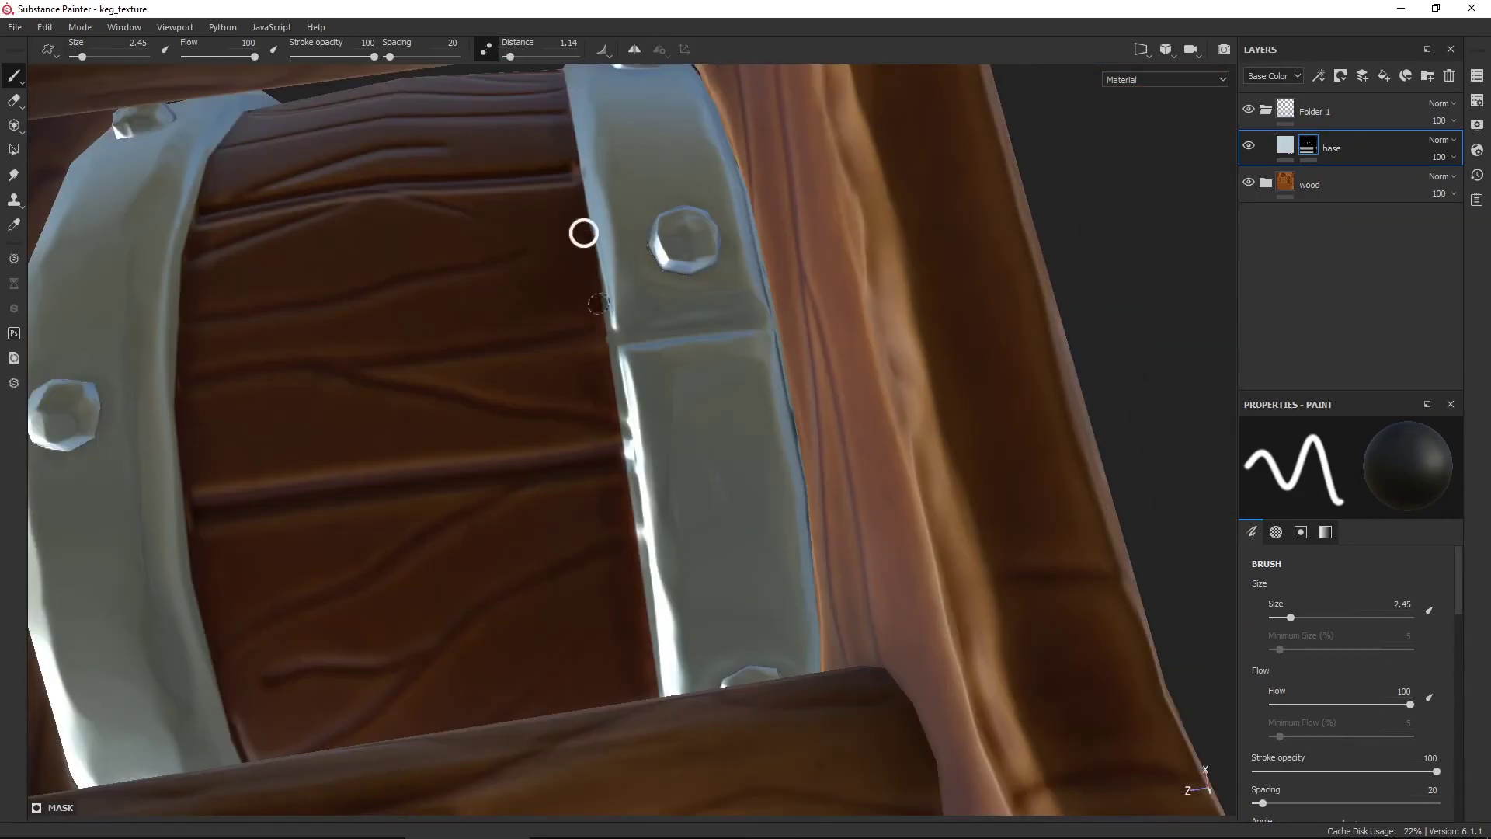
{"action": "left_click_drag", "start_coordinate": [645, 617], "coordinate": [592, 405], "text": "alt"}
{"action": "left_click_drag", "start_coordinate": [646, 712], "coordinate": [675, 428], "text": "alt"}
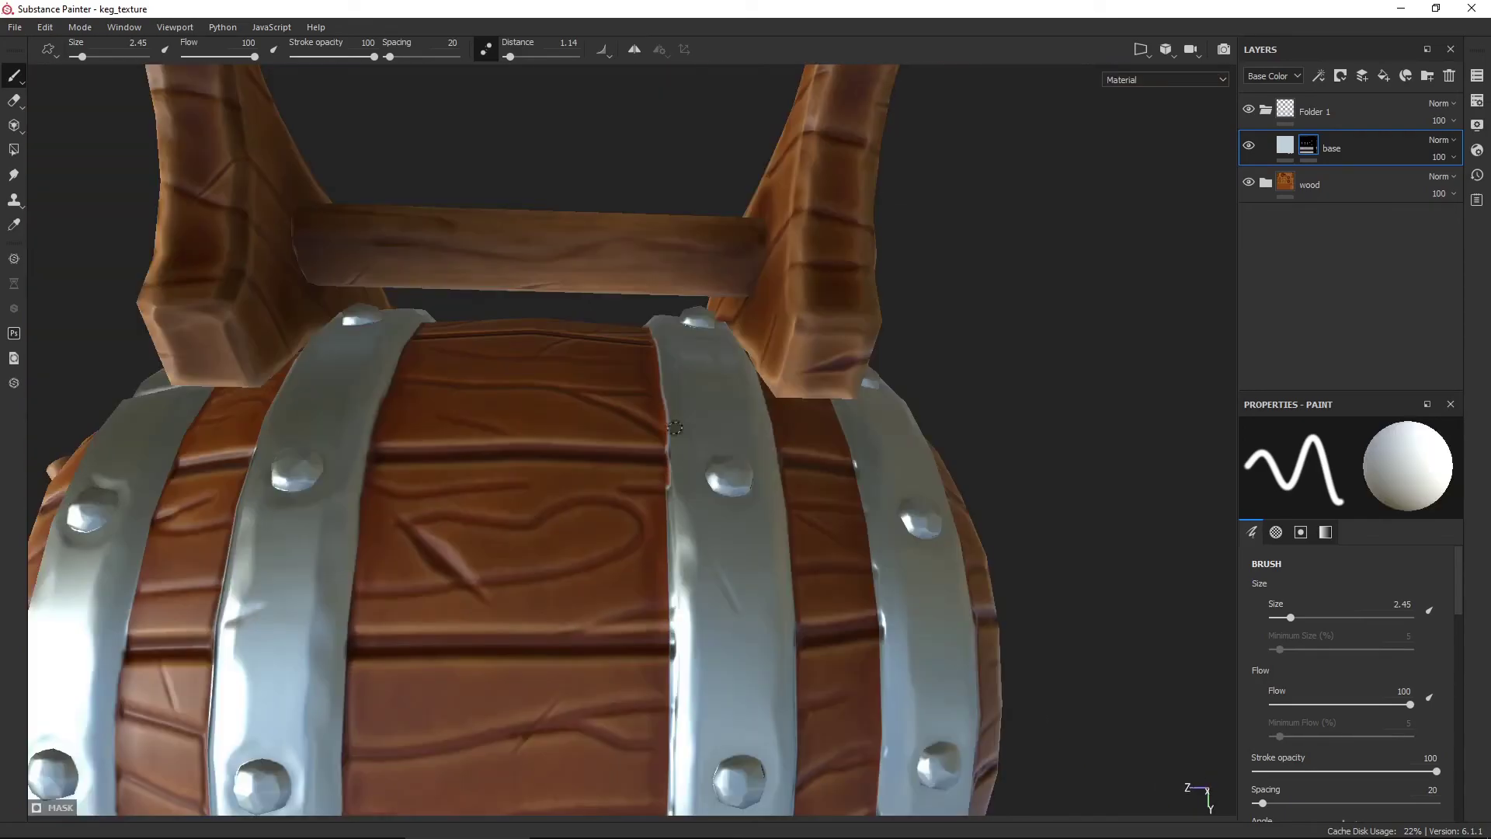
{"action": "mouse_move", "coordinate": [658, 784]}
{"action": "left_mouse_down", "text": "alt"}
{"action": "mouse_move", "coordinate": [543, 544]}
{"action": "mouse_move", "coordinate": [1038, 559]}
{"action": "mouse_move", "coordinate": [493, 475]}
{"action": "mouse_move", "coordinate": [686, 539]}
{"action": "left_mouse_up", "text": "alt"}
{"action": "left_click_drag", "start_coordinate": [721, 376], "coordinate": [580, 342], "text": "alt"}
{"action": "scroll", "coordinate": [556, 436], "scroll_direction": "down", "scroll_amount": 5}
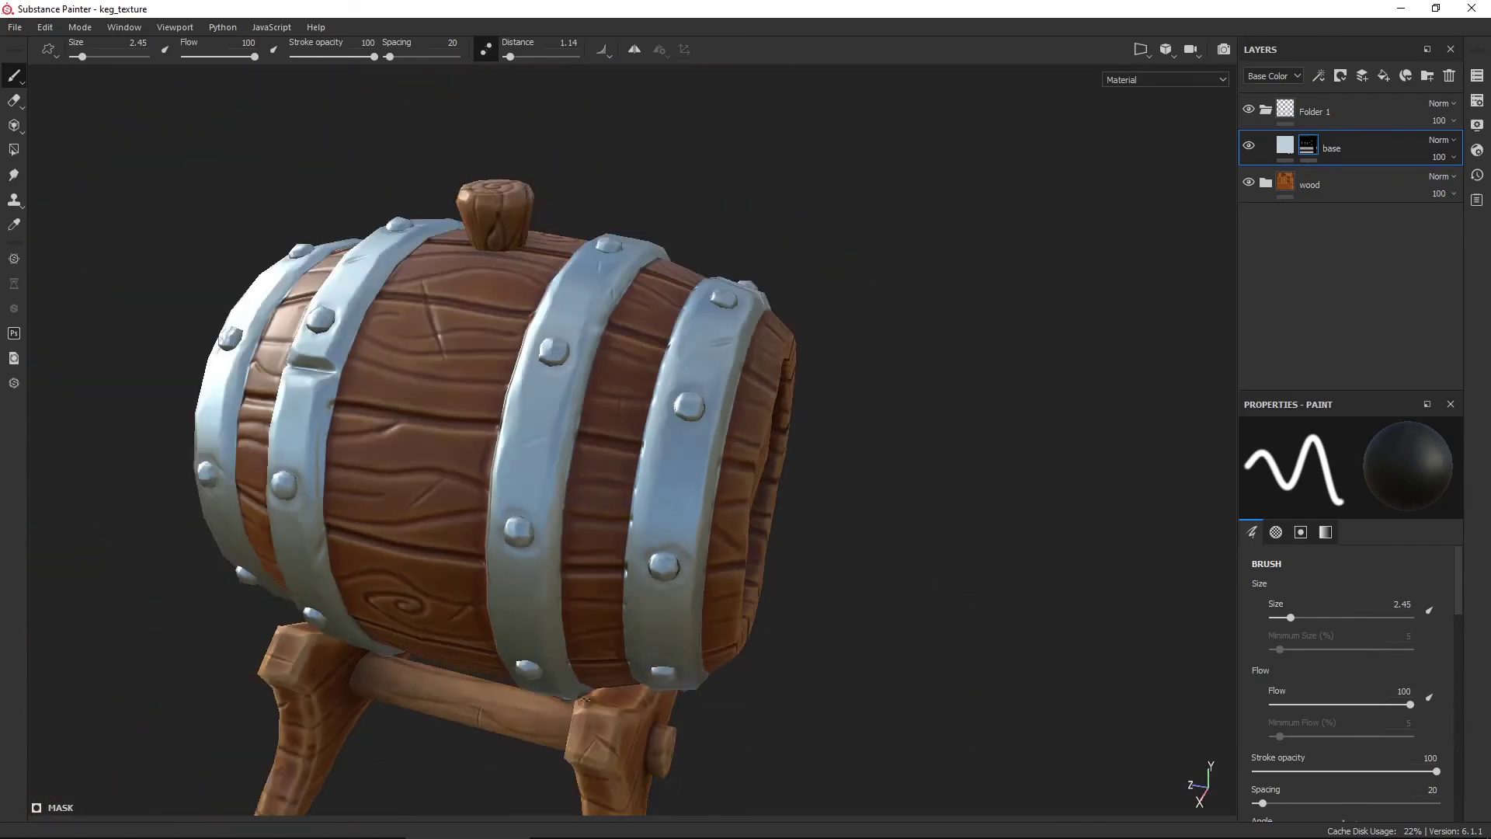
{"action": "mouse_move", "coordinate": [555, 436]}
{"action": "left_mouse_down", "text": "alt"}
{"action": "mouse_move", "coordinate": [390, 266]}
{"action": "mouse_move", "coordinate": [452, 512]}
{"action": "mouse_move", "coordinate": [1025, 437]}
{"action": "left_mouse_up", "text": "alt"}
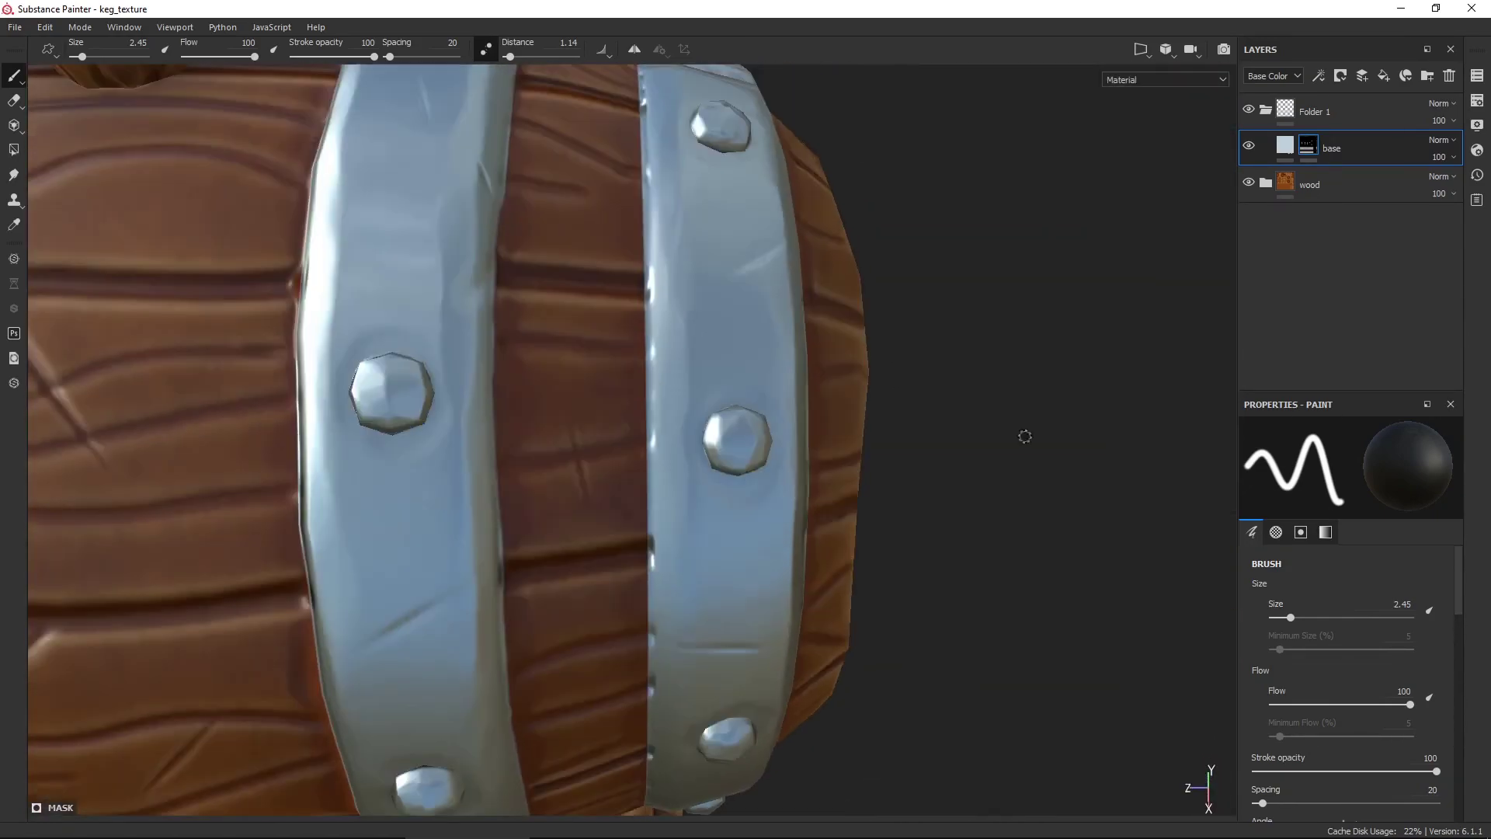
{"action": "scroll", "coordinate": [636, 603], "scroll_direction": "down", "scroll_amount": 5}
{"action": "mouse_move", "coordinate": [636, 603]}
{"action": "left_mouse_down", "text": "alt"}
{"action": "mouse_move", "coordinate": [626, 311]}
{"action": "mouse_move", "coordinate": [909, 548]}
{"action": "left_mouse_up", "text": "alt"}
{"action": "scroll", "coordinate": [626, 311], "scroll_direction": "up", "scroll_amount": 5}
{"action": "left_click_drag", "start_coordinate": [553, 588], "coordinate": [580, 375], "text": "alt"}
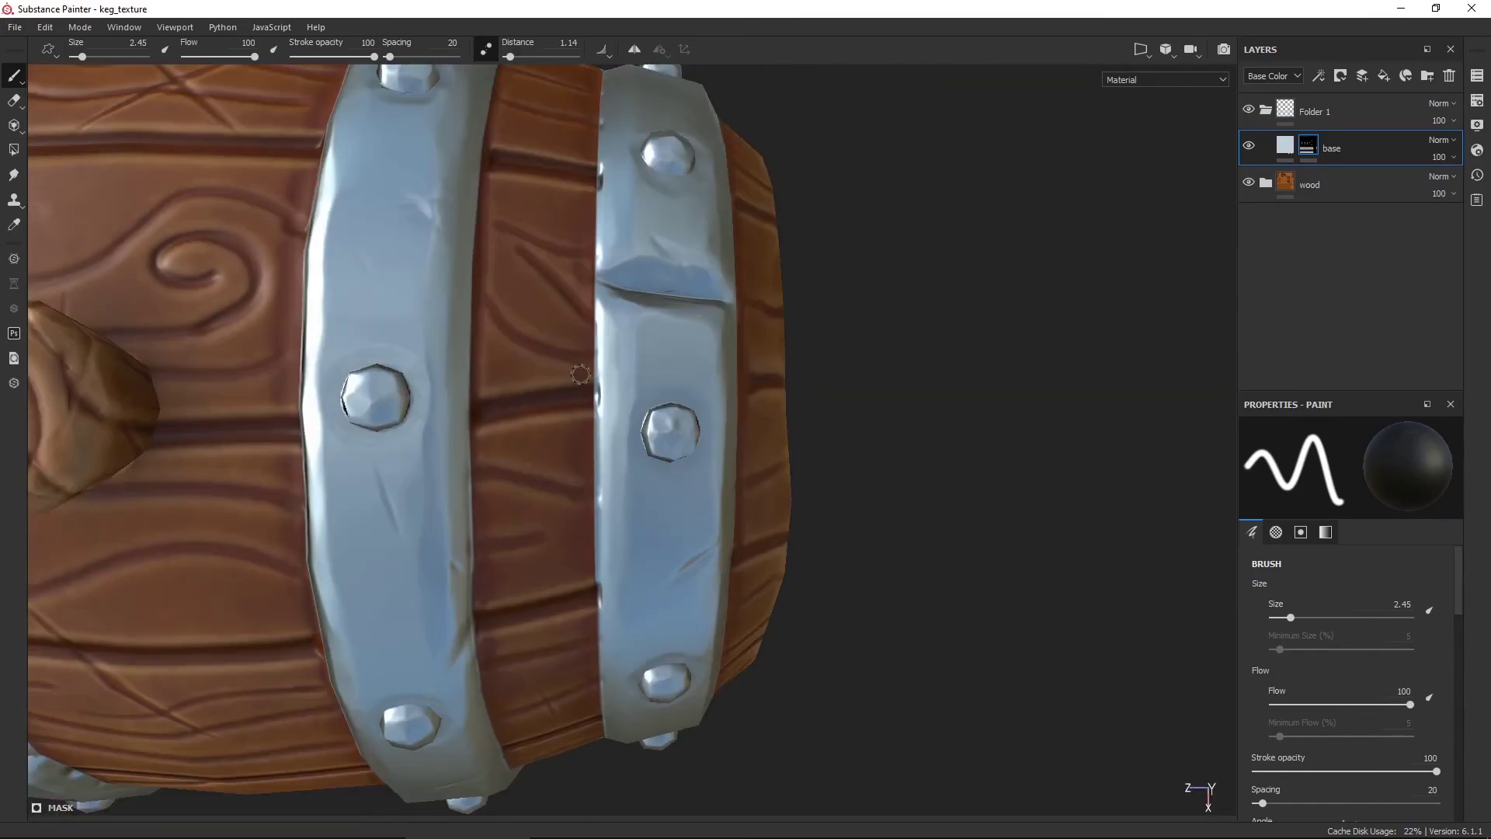
{"action": "scroll", "coordinate": [596, 162], "scroll_direction": "down", "scroll_amount": 3}
{"action": "mouse_move", "coordinate": [596, 163]}
{"action": "left_mouse_down", "text": "alt"}
{"action": "mouse_move", "coordinate": [426, 462]}
{"action": "mouse_move", "coordinate": [870, 504]}
{"action": "left_mouse_up", "text": "alt"}
{"action": "scroll", "coordinate": [426, 462], "scroll_direction": "up", "scroll_amount": 4}
{"action": "scroll", "coordinate": [426, 462], "scroll_direction": "down", "scroll_amount": 3}
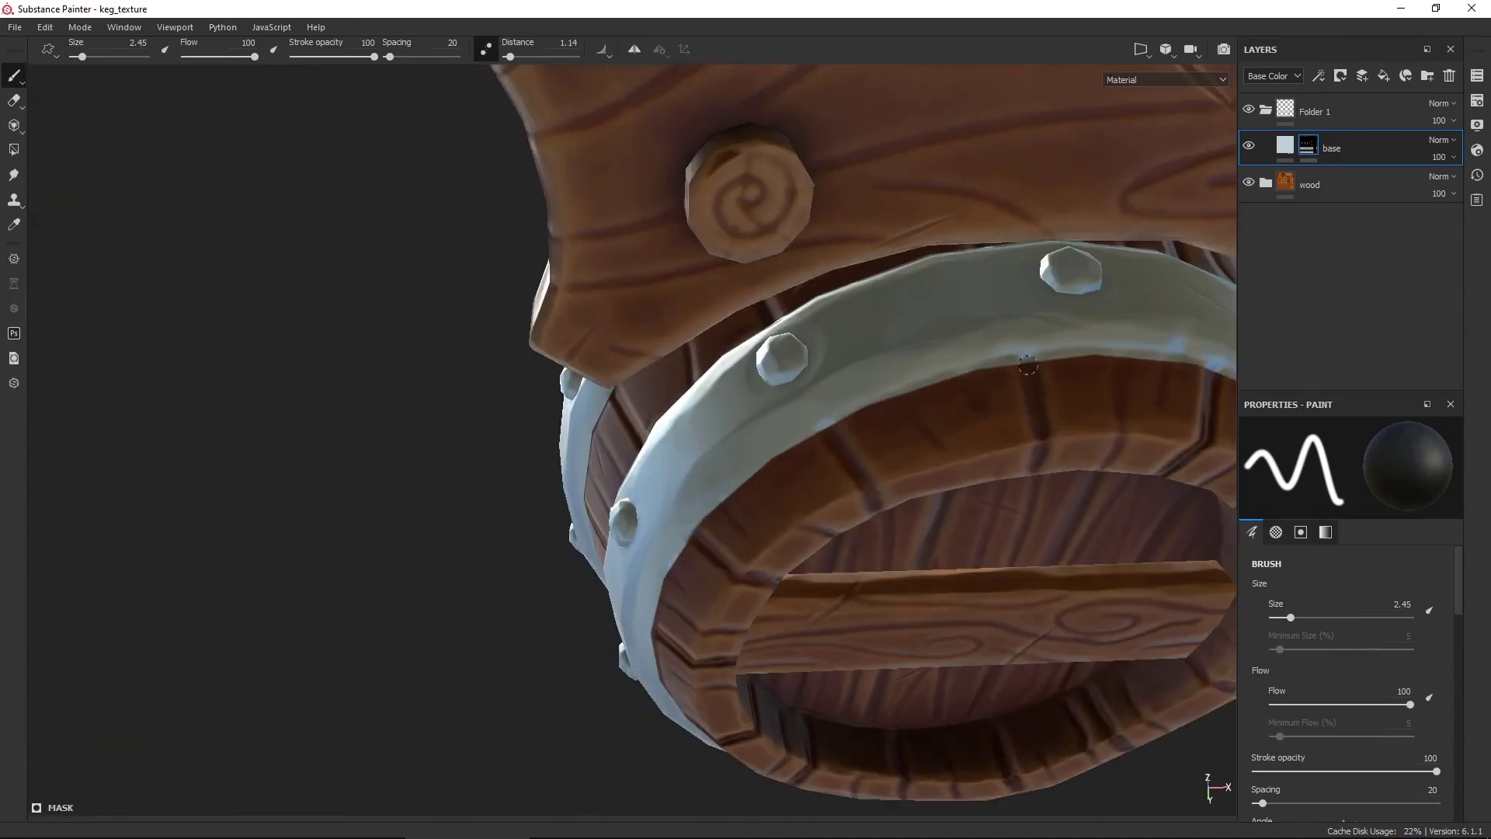
{"action": "scroll", "coordinate": [870, 504], "scroll_direction": "up", "scroll_amount": 3}
{"action": "mouse_move", "coordinate": [641, 502]}
{"action": "left_mouse_down", "text": "alt"}
{"action": "mouse_move", "coordinate": [1025, 516]}
{"action": "mouse_move", "coordinate": [842, 443]}
{"action": "mouse_move", "coordinate": [982, 466]}
{"action": "mouse_move", "coordinate": [911, 259]}
{"action": "mouse_move", "coordinate": [799, 699]}
{"action": "left_mouse_up", "text": "alt"}
{"action": "scroll", "coordinate": [854, 513], "scroll_direction": "down", "scroll_amount": 3}
{"action": "scroll", "coordinate": [1025, 515], "scroll_direction": "up", "scroll_amount": 3}
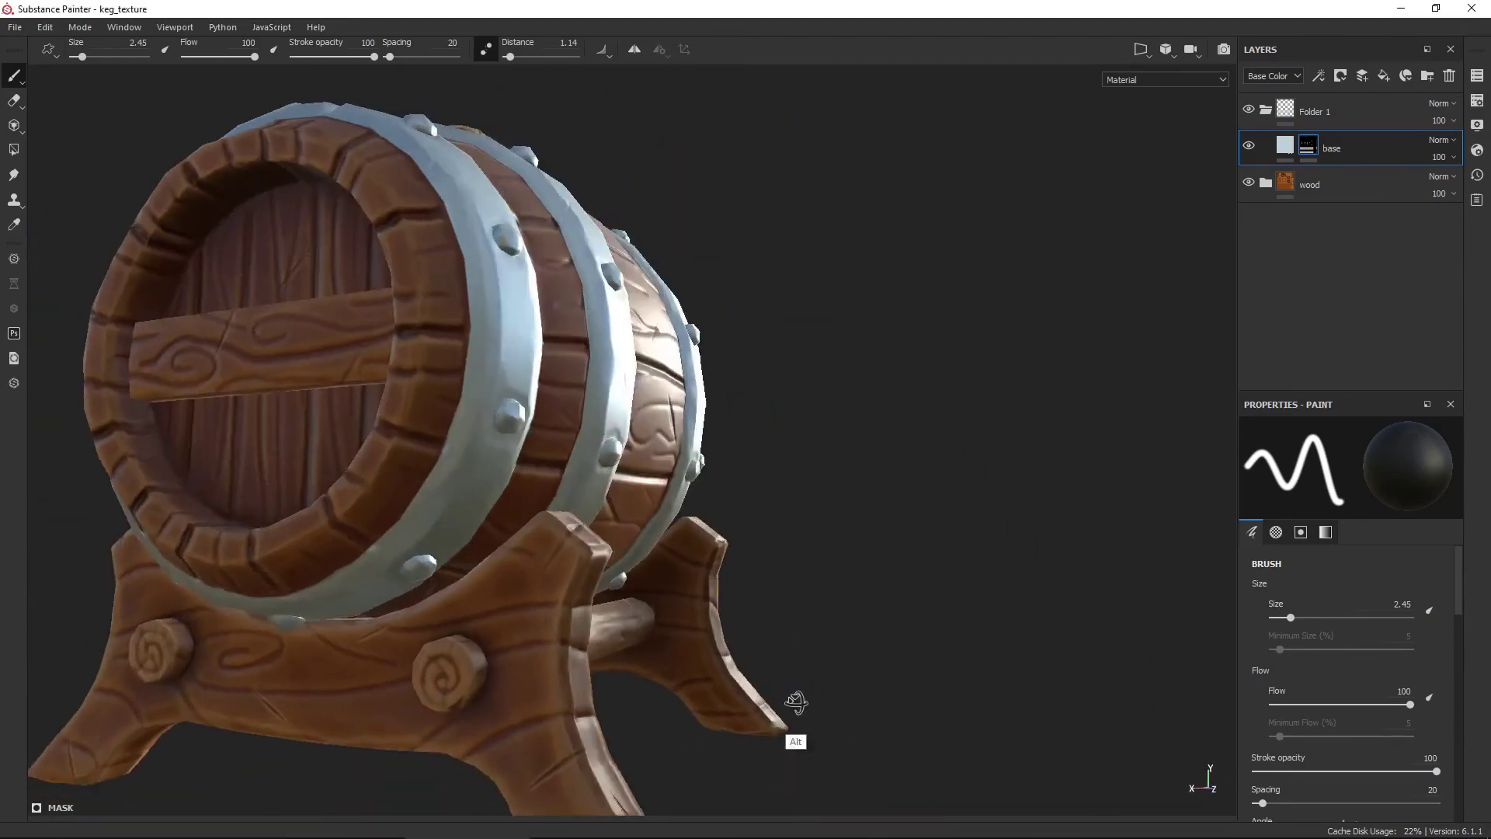
{"action": "left_click", "coordinate": [1140, 49]}
Pan and zoom across the hoop and wood UV islands, then return to the 3D-only view.
{"action": "scroll", "coordinate": [942, 581], "scroll_direction": "up", "scroll_amount": 3}
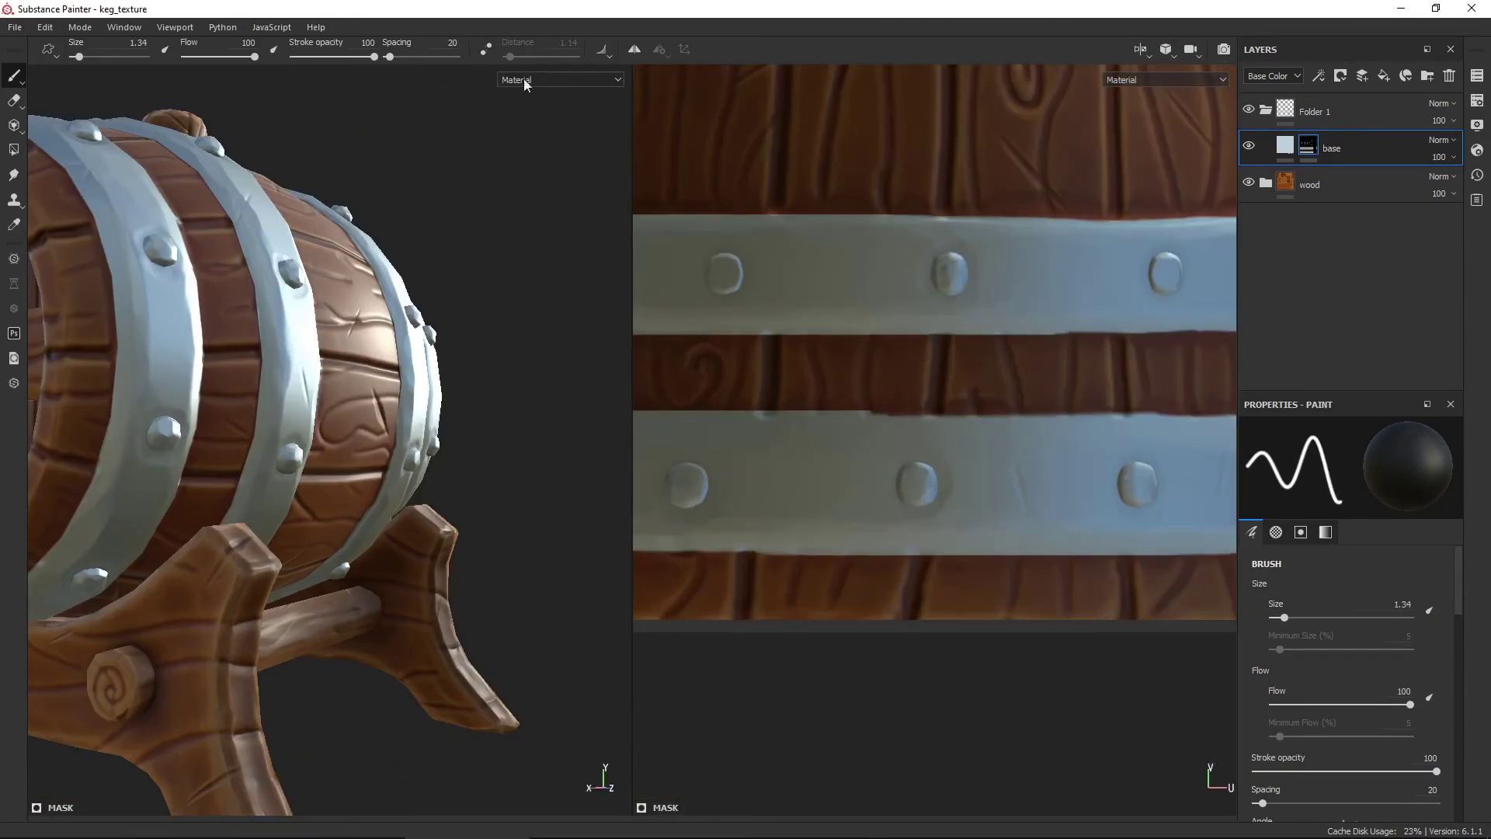
{"action": "middle_click_drag", "start_coordinate": [906, 360], "coordinate": [1037, 448]}
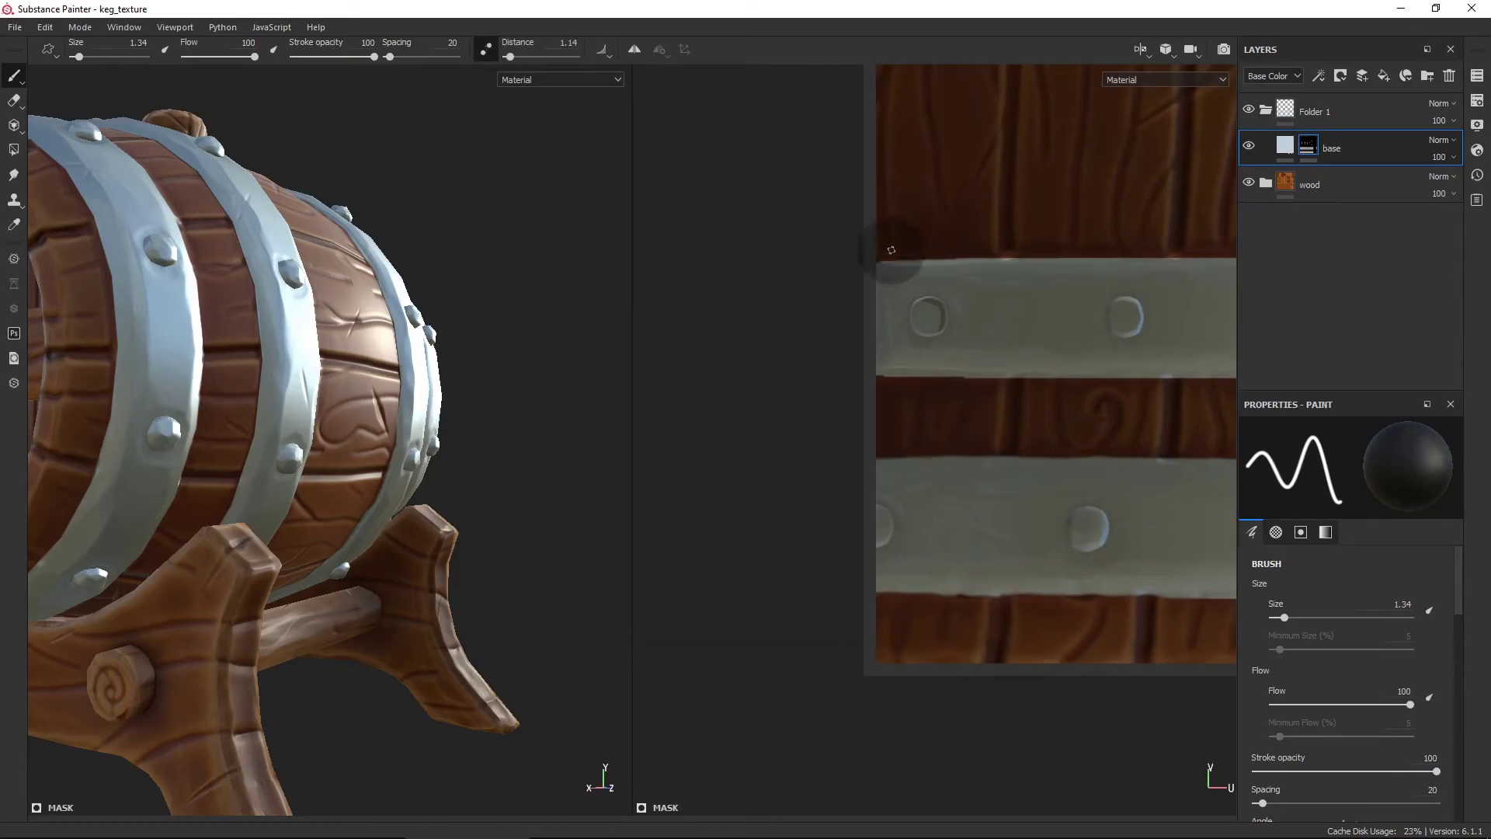
{"action": "middle_click_drag", "start_coordinate": [1233, 385], "coordinate": [1034, 376]}
{"action": "scroll", "coordinate": [727, 466], "scroll_direction": "up", "scroll_amount": 1}
{"action": "scroll", "coordinate": [892, 402], "scroll_direction": "down", "scroll_amount": 2}
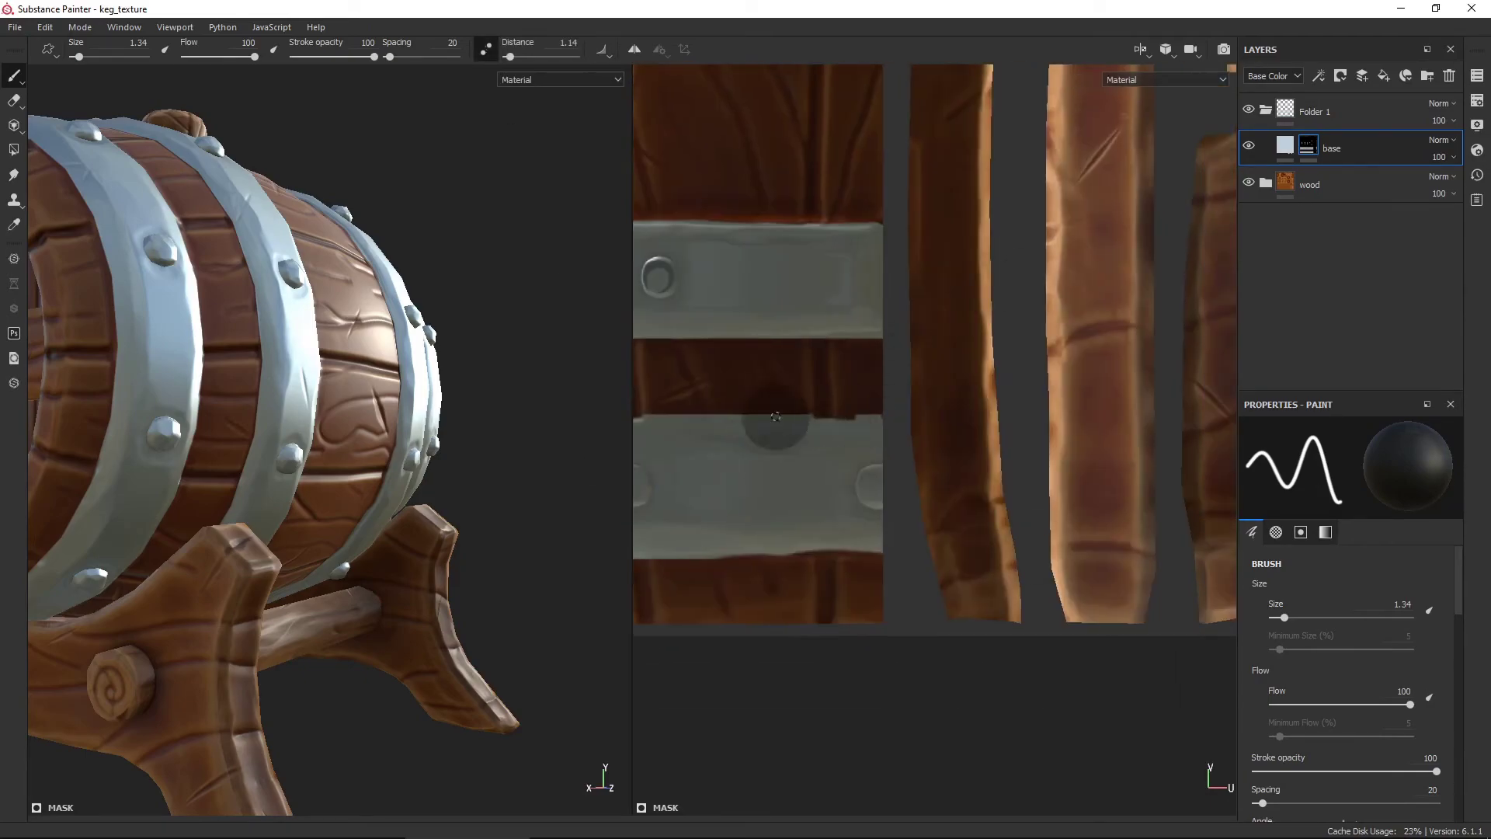
{"action": "middle_click_drag", "start_coordinate": [892, 419], "coordinate": [1125, 435]}
{"action": "scroll", "coordinate": [1194, 444], "scroll_direction": "up", "scroll_amount": 2}
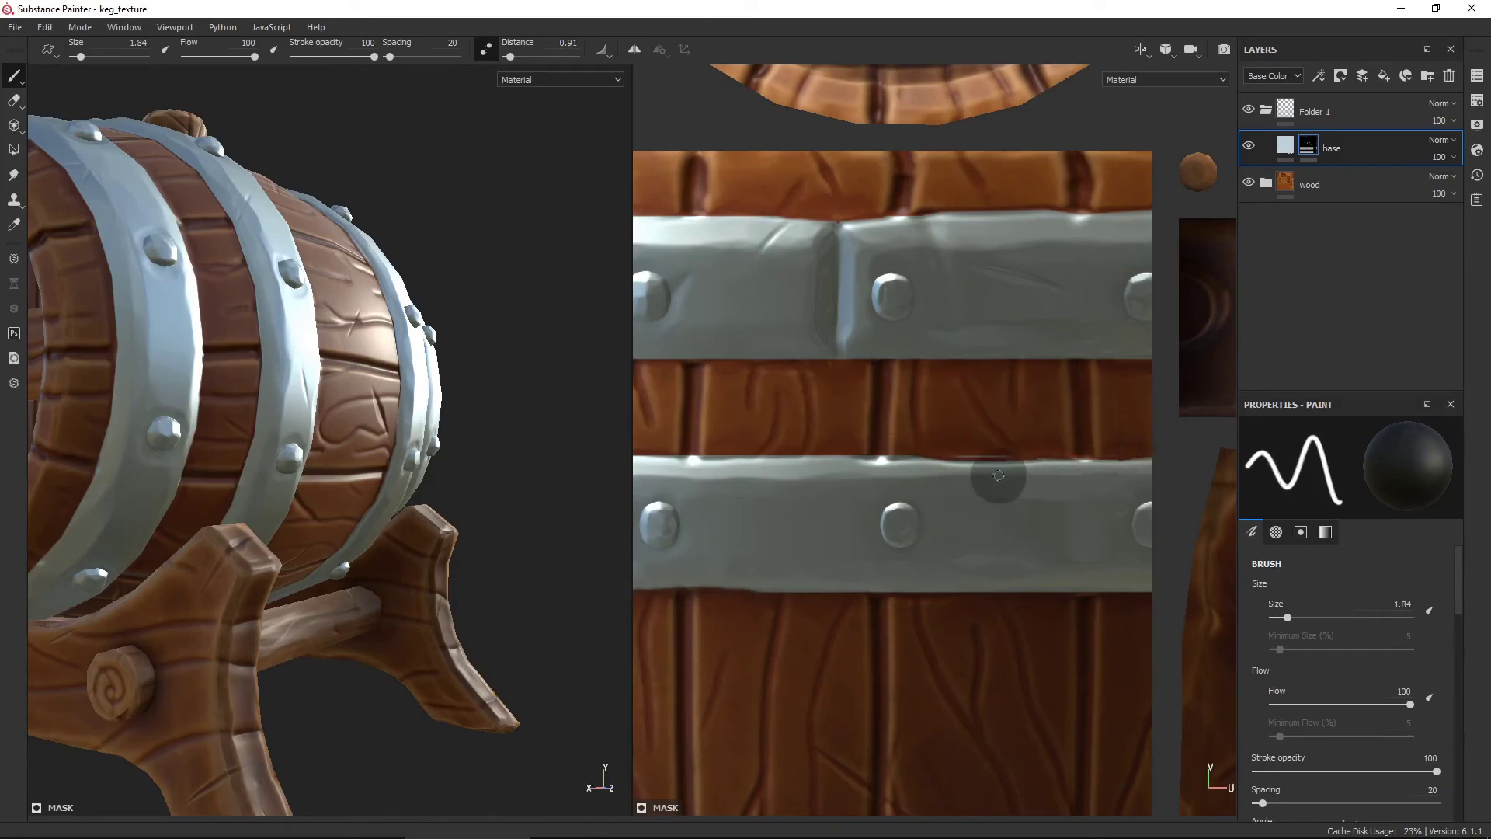
{"action": "scroll", "coordinate": [659, 450], "scroll_direction": "down", "scroll_amount": 3}
{"action": "key", "text": "F2"}
Duplicate the base metal layer and clear the copy's mask.
{"action": "key", "text": "ctrl+d"}
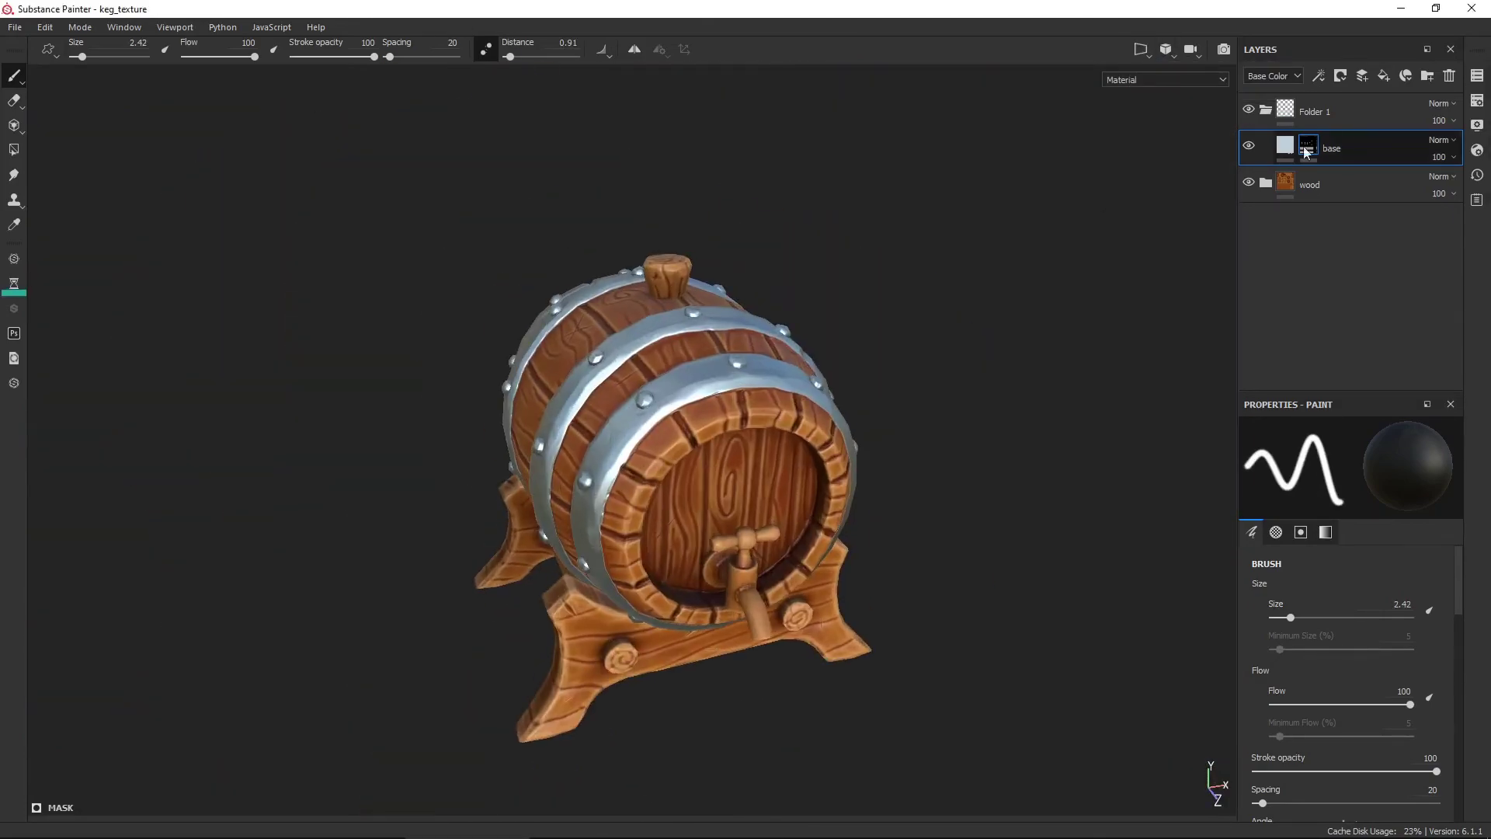
{"action": "left_click", "coordinate": [1285, 145]}
{"action": "key", "text": "ctrl+s"}
{"action": "right_click", "coordinate": [1285, 110]}
{"action": "left_click", "coordinate": [1352, 131]}
{"action": "right_click", "coordinate": [1307, 109]}
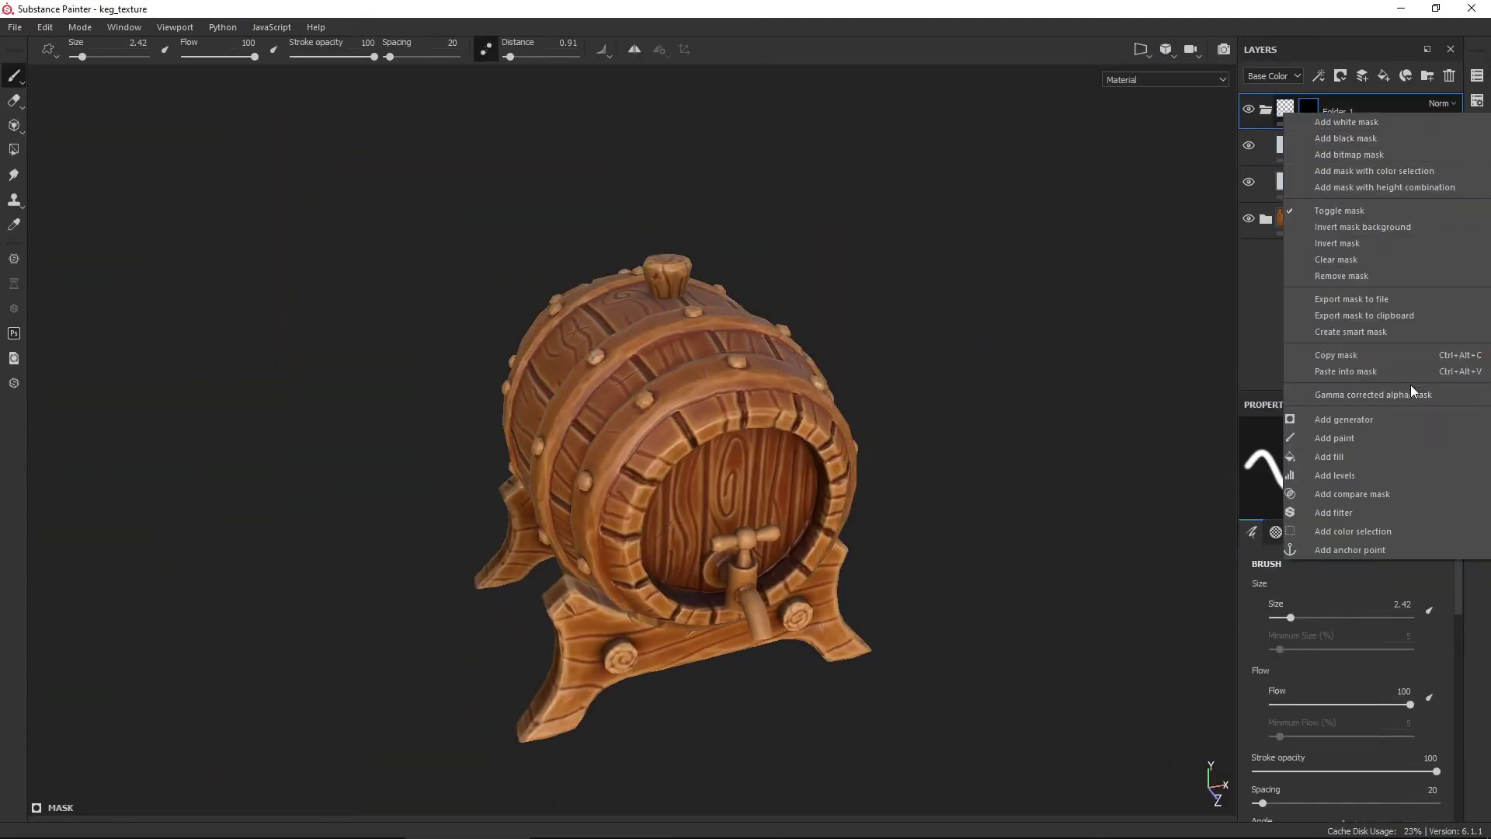
{"action": "right_click", "coordinate": [1307, 146]}
{"action": "left_click", "coordinate": [1341, 305]}
Give the copy a darker blue-grey colour and a black mask with a tuned Mask Editor generator.
{"action": "left_click", "coordinate": [1295, 147]}
{"action": "left_click", "coordinate": [1346, 625]}
{"action": "left_click", "coordinate": [1303, 715]}
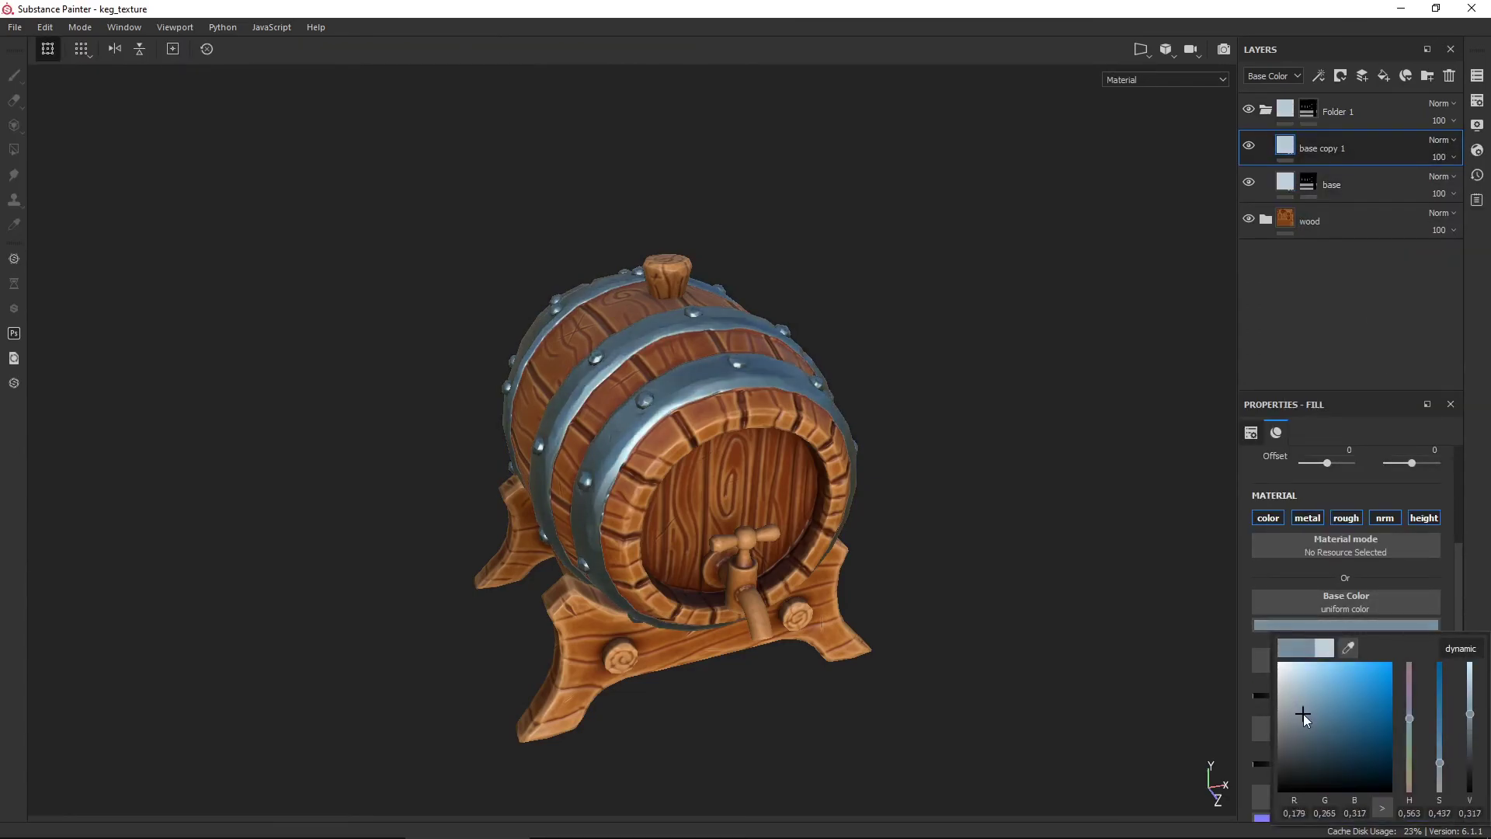
{"action": "right_click", "coordinate": [1333, 153]}
{"action": "left_click", "coordinate": [1334, 161]}
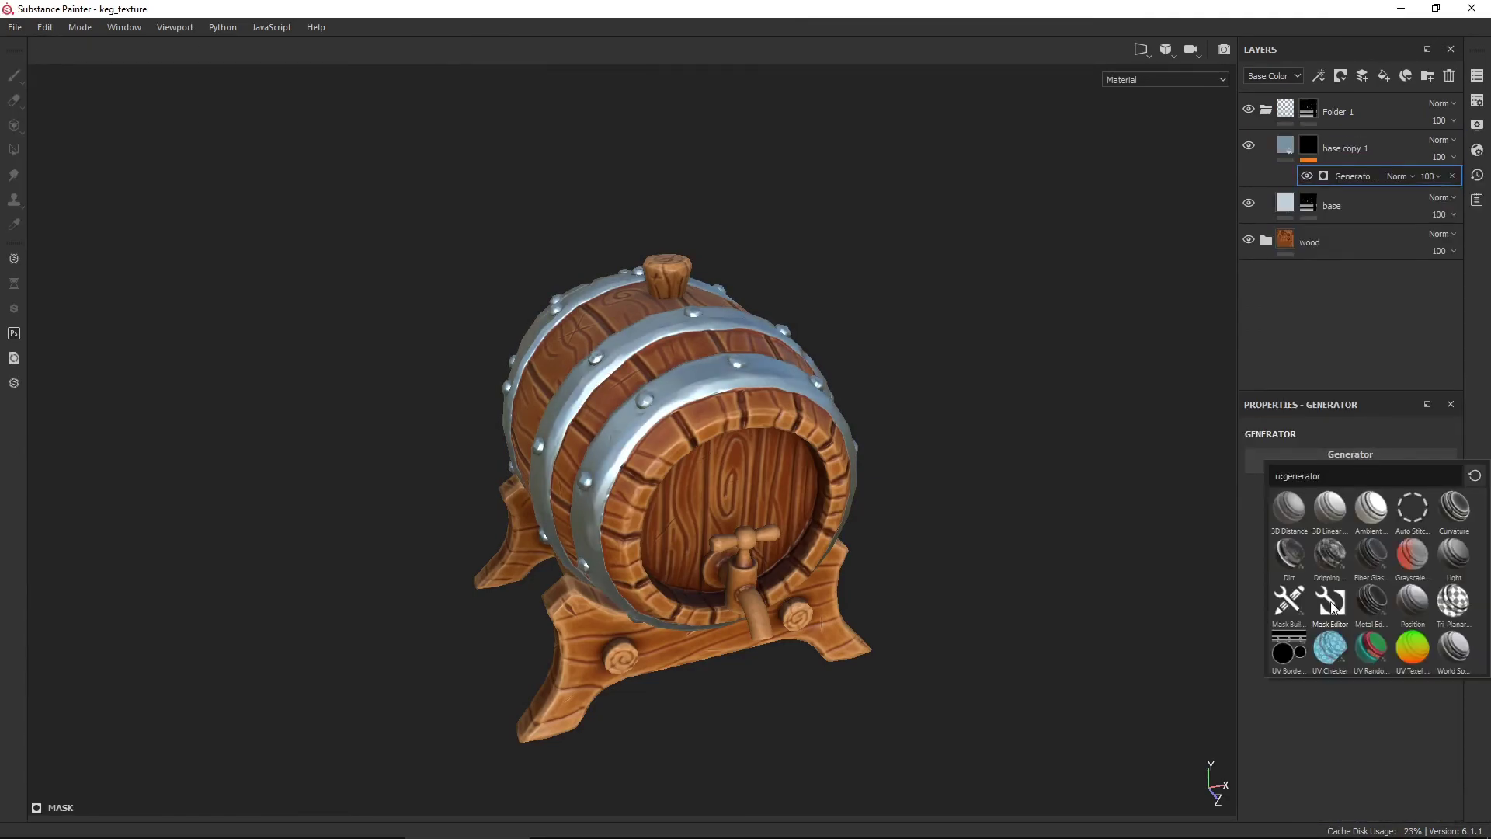
{"action": "left_click", "coordinate": [1330, 601]}
{"action": "scroll", "coordinate": [1359, 621], "scroll_direction": "up", "scroll_amount": 2}
{"action": "left_click_drag", "start_coordinate": [1260, 575], "coordinate": [1414, 575]}
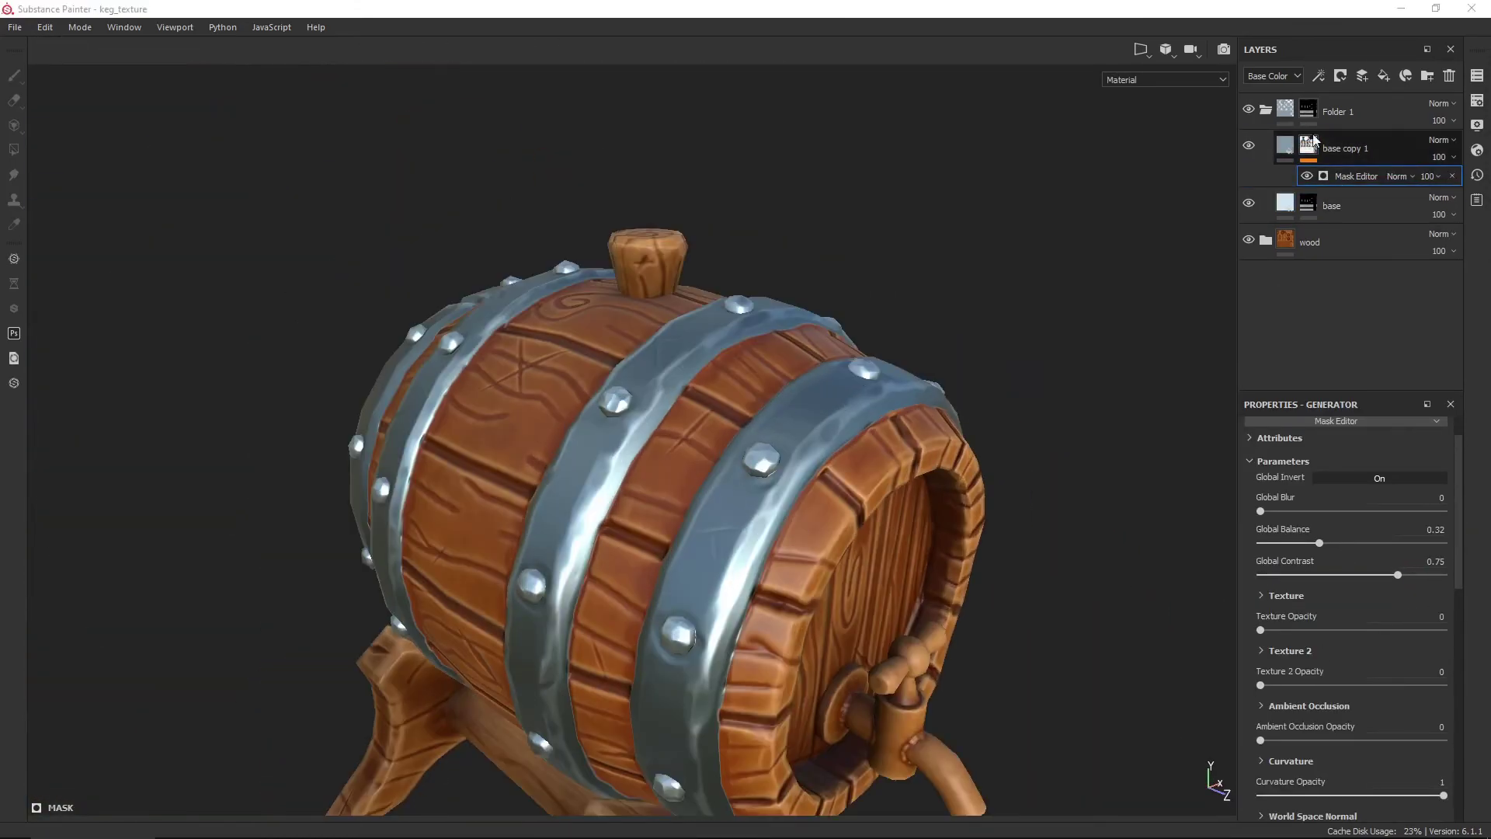
{"action": "right_click", "coordinate": [1311, 146]}
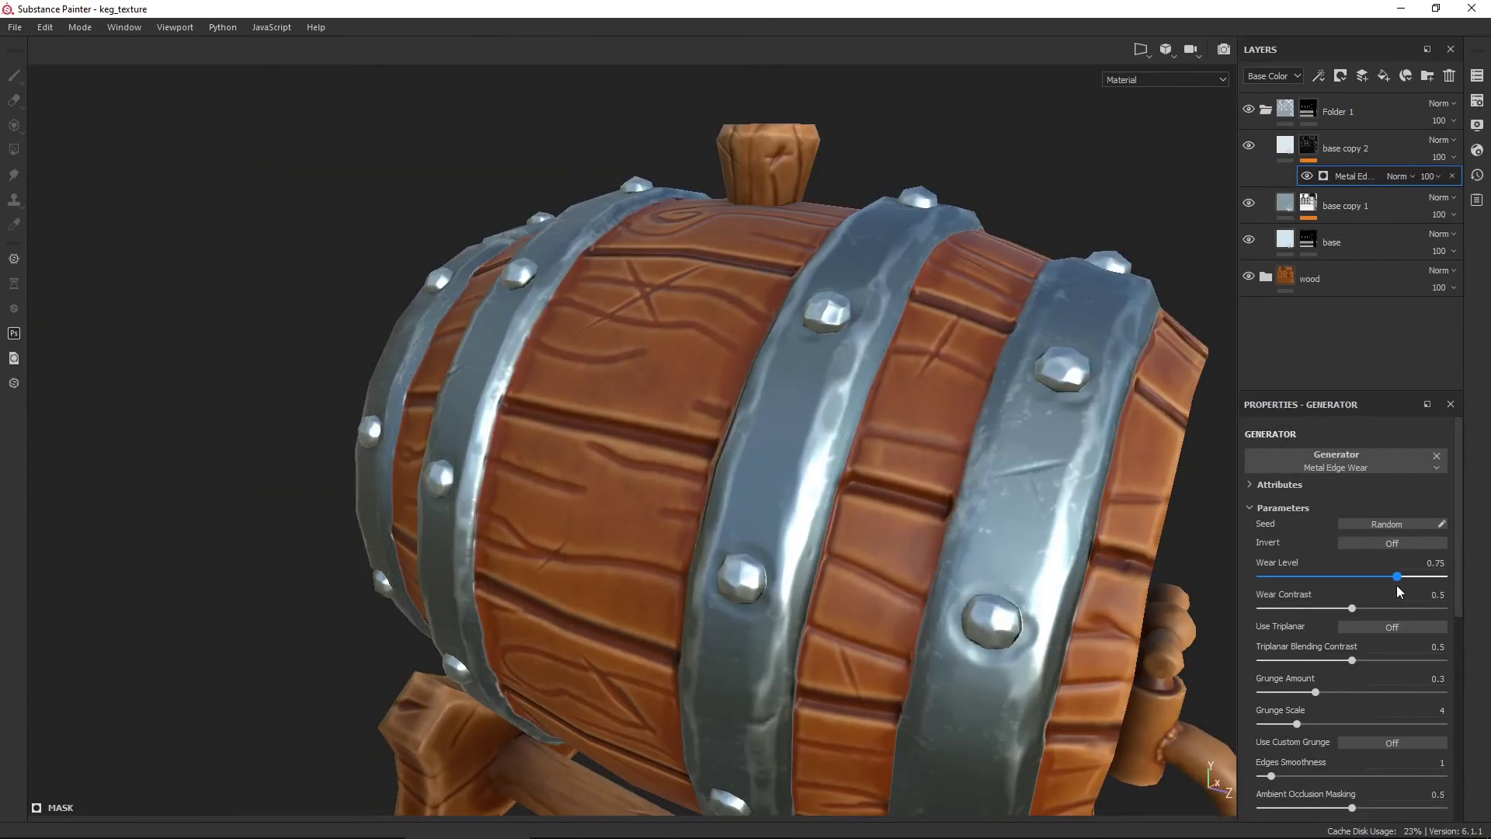
{"action": "scroll", "coordinate": [1444, 655], "scroll_direction": "down", "scroll_amount": 5}
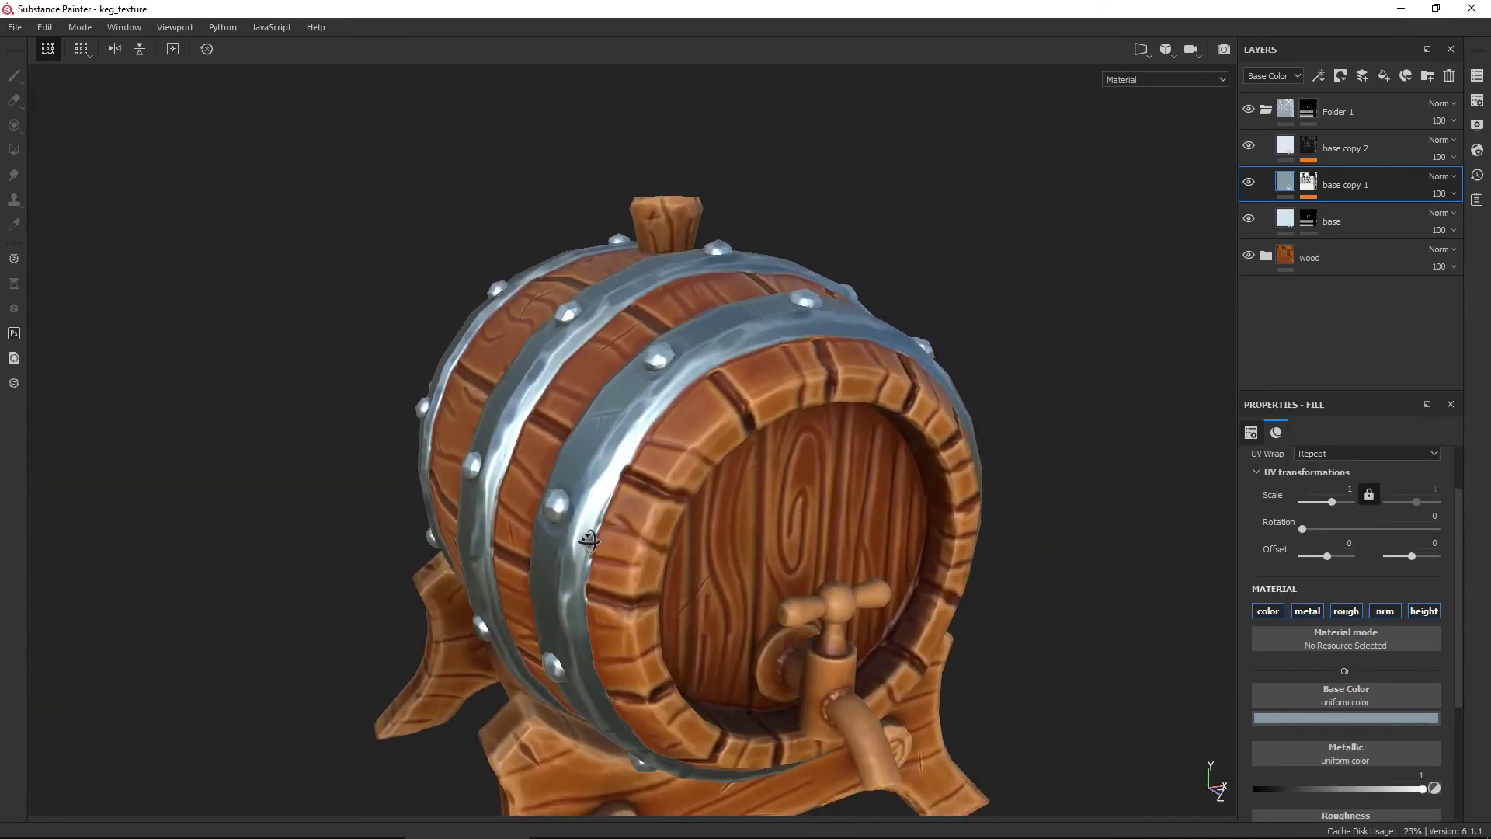
{"action": "left_click_drag", "start_coordinate": [588, 541], "coordinate": [732, 487], "text": "alt"}
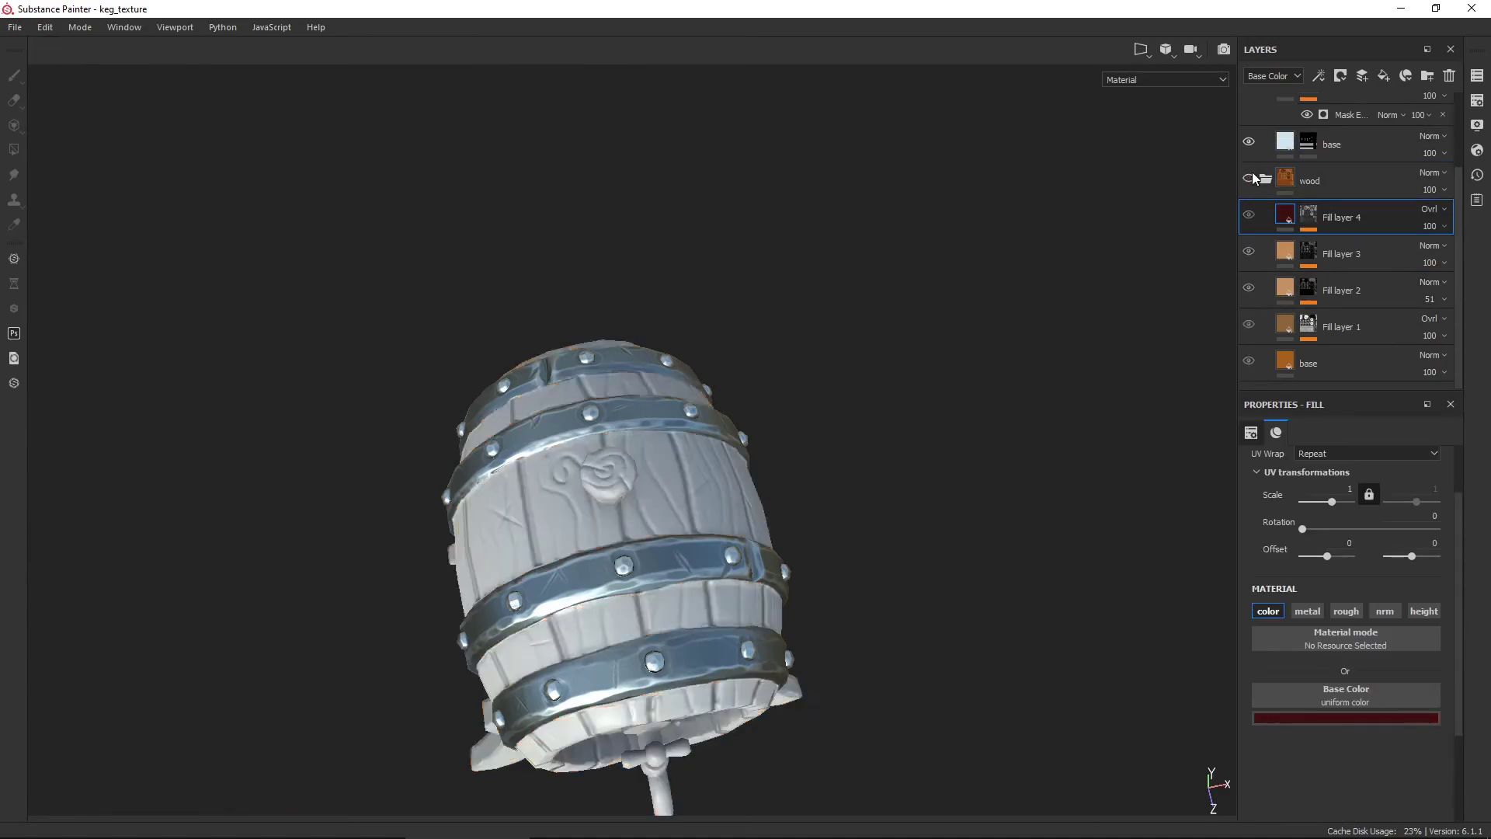
Set dark red Fill layer 5 to Multiply and start erasing its mask in split view.
{"action": "left_click", "coordinate": [1419, 290]}
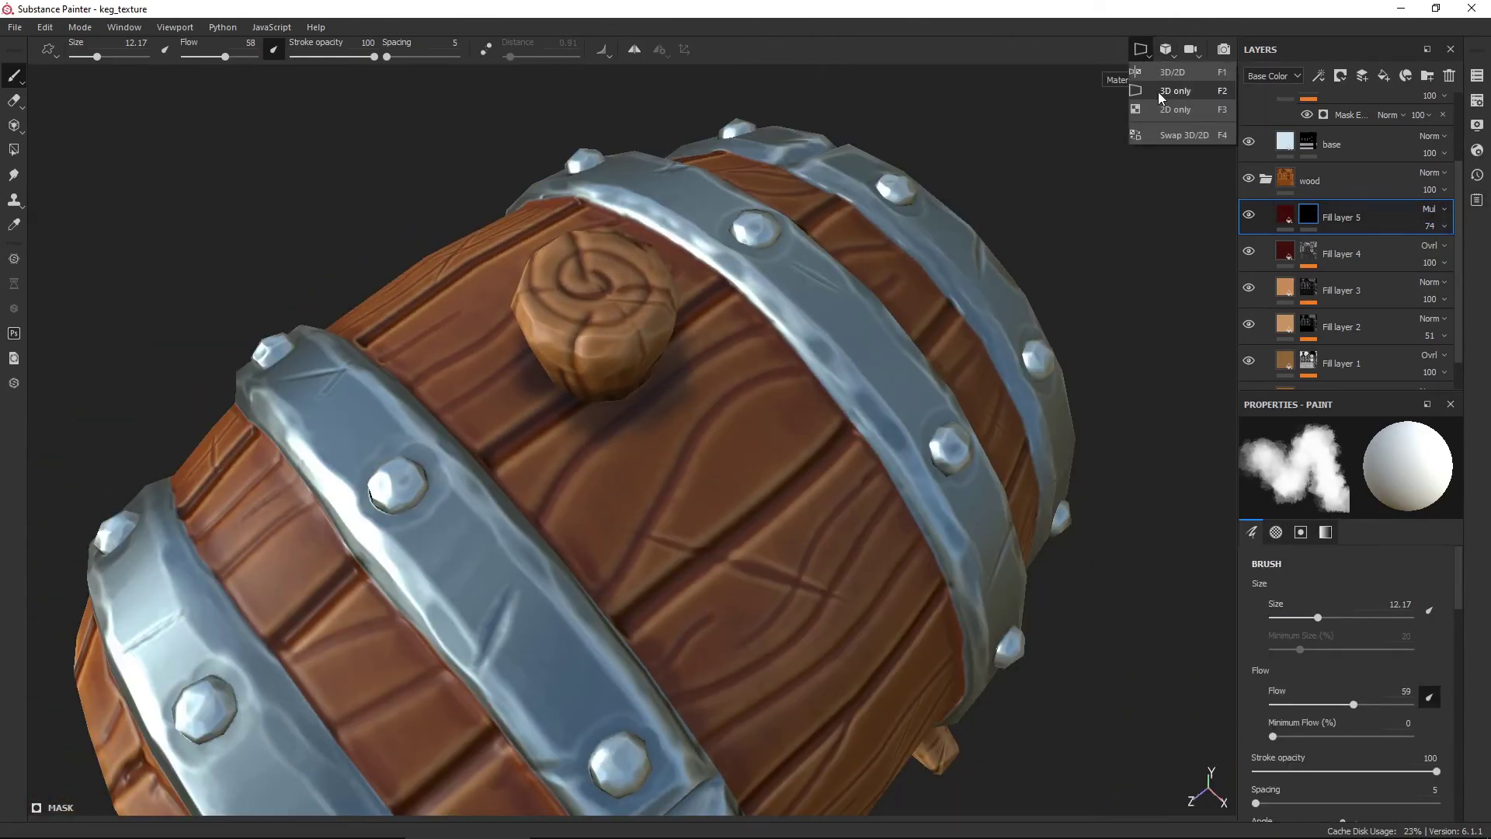
{"action": "left_click", "coordinate": [1172, 73]}
{"action": "key", "text": "e"}
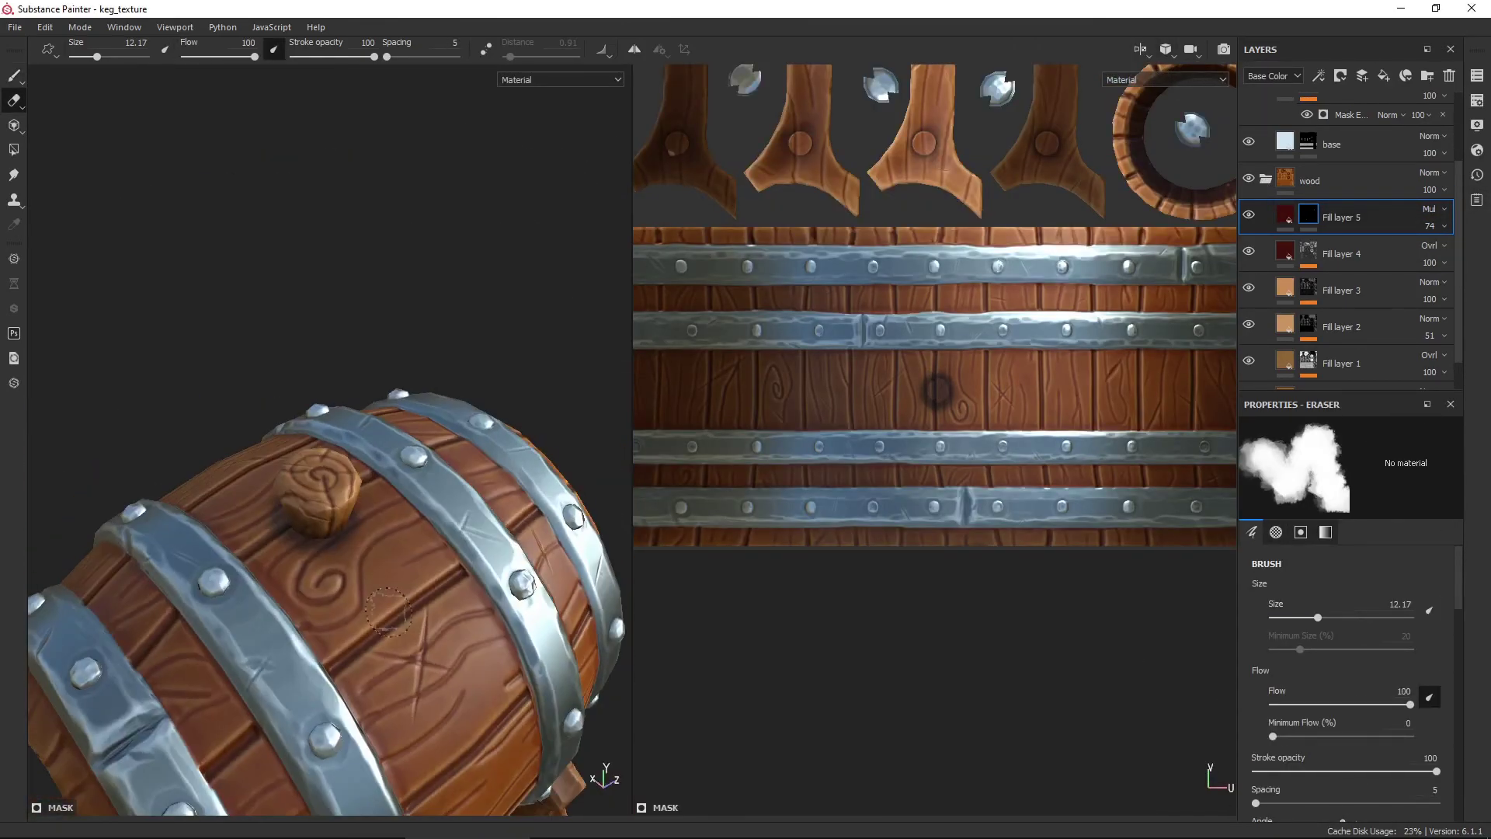
{"action": "left_click_drag", "start_coordinate": [389, 611], "coordinate": [388, 742], "text": "alt"}
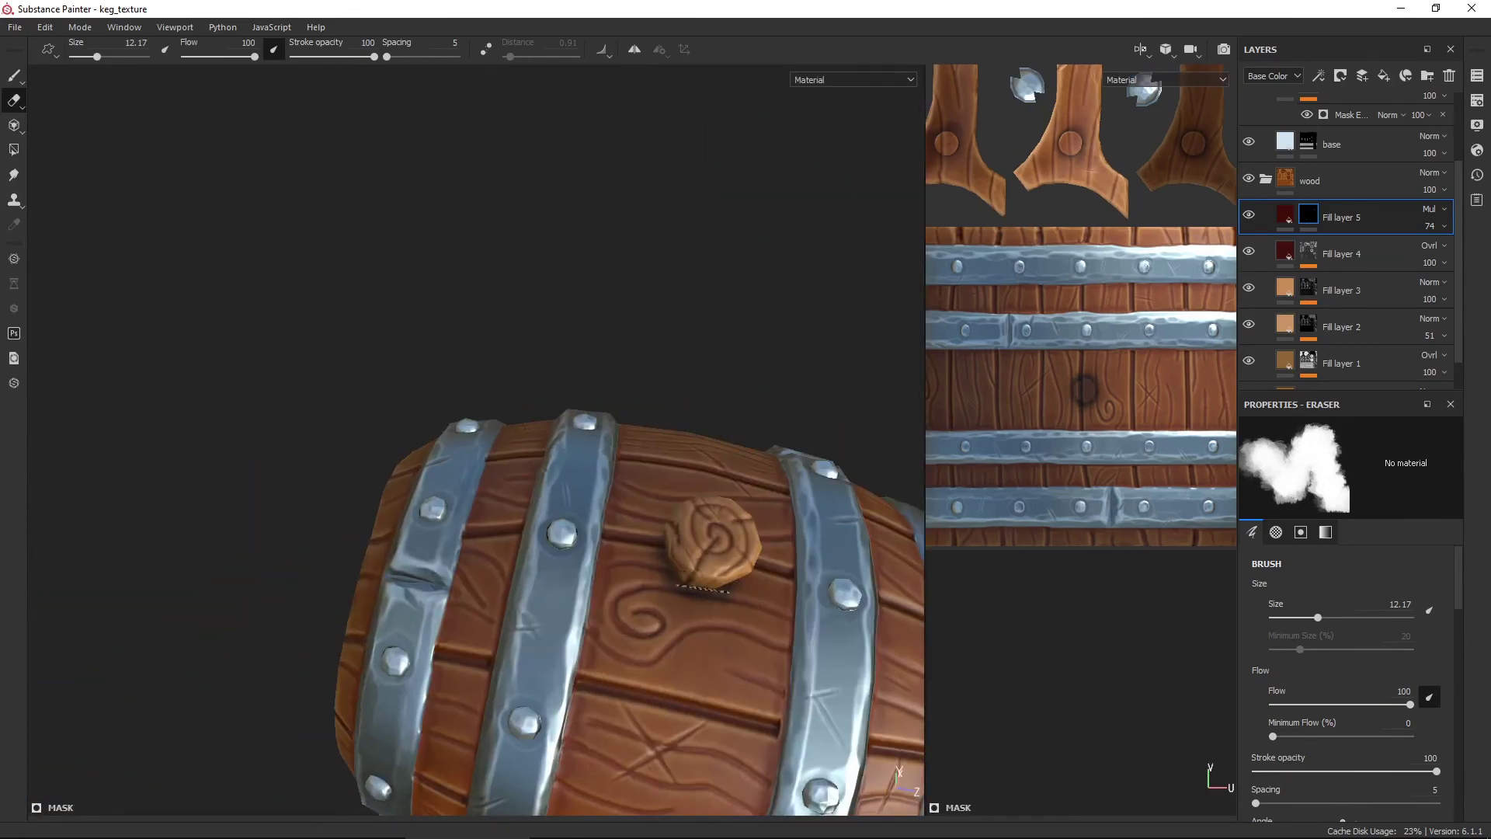
{"action": "left_click", "coordinate": [1285, 215]}
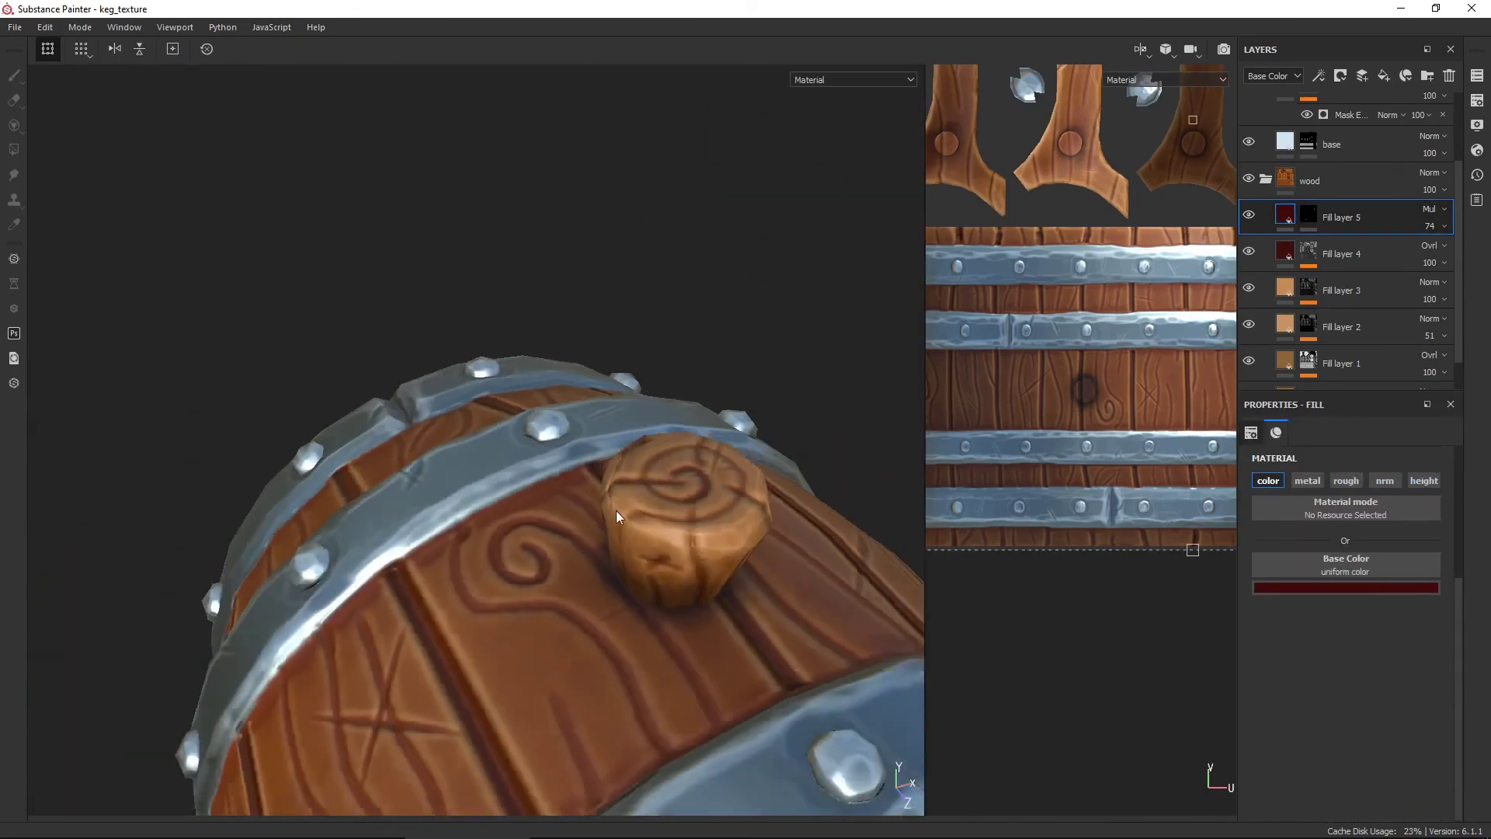
{"action": "key", "text": "e"}
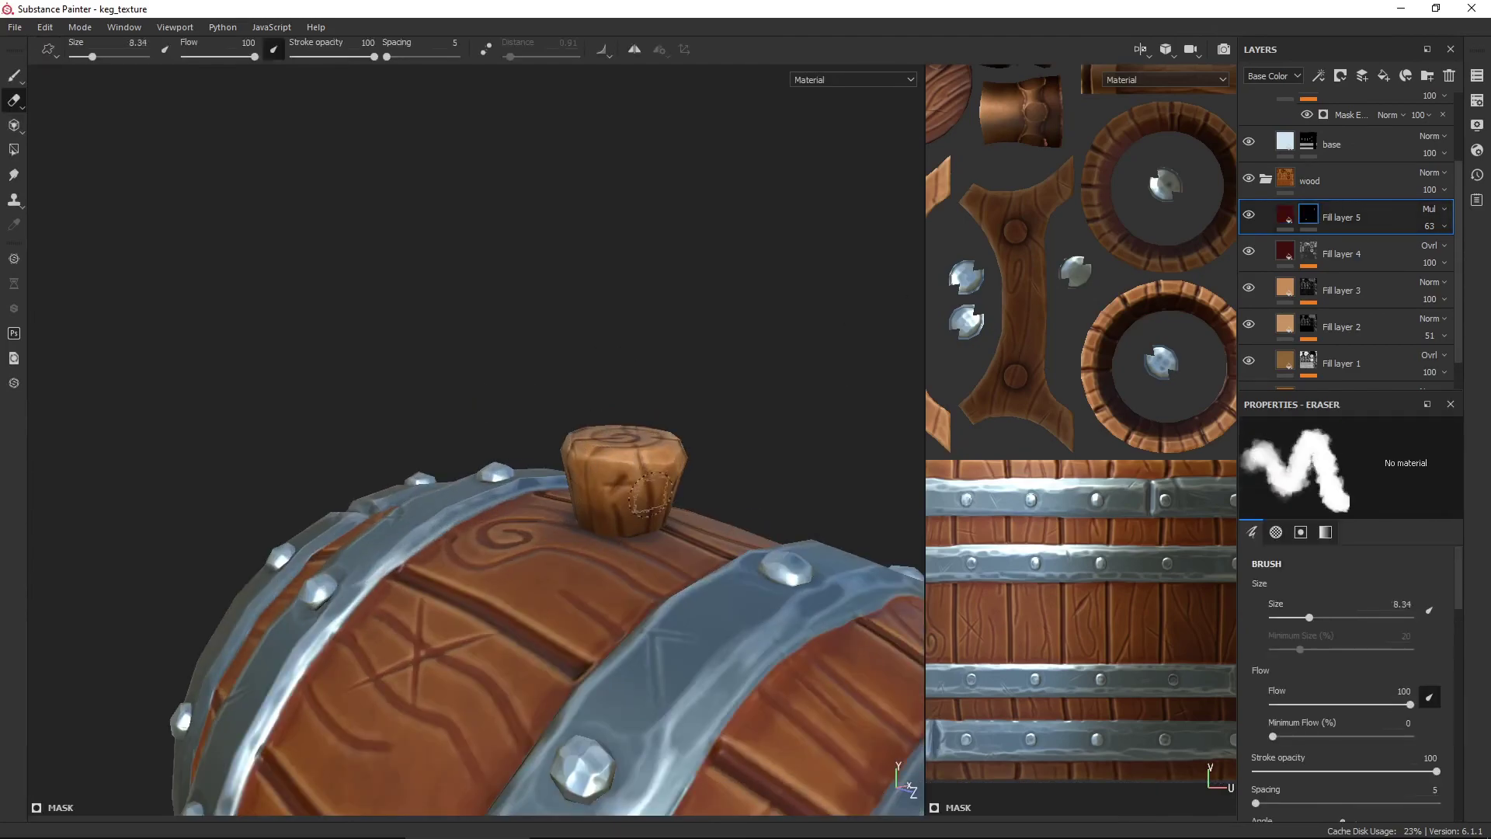
{"action": "left_click_drag", "start_coordinate": [778, 457], "coordinate": [1002, 416], "text": "alt"}
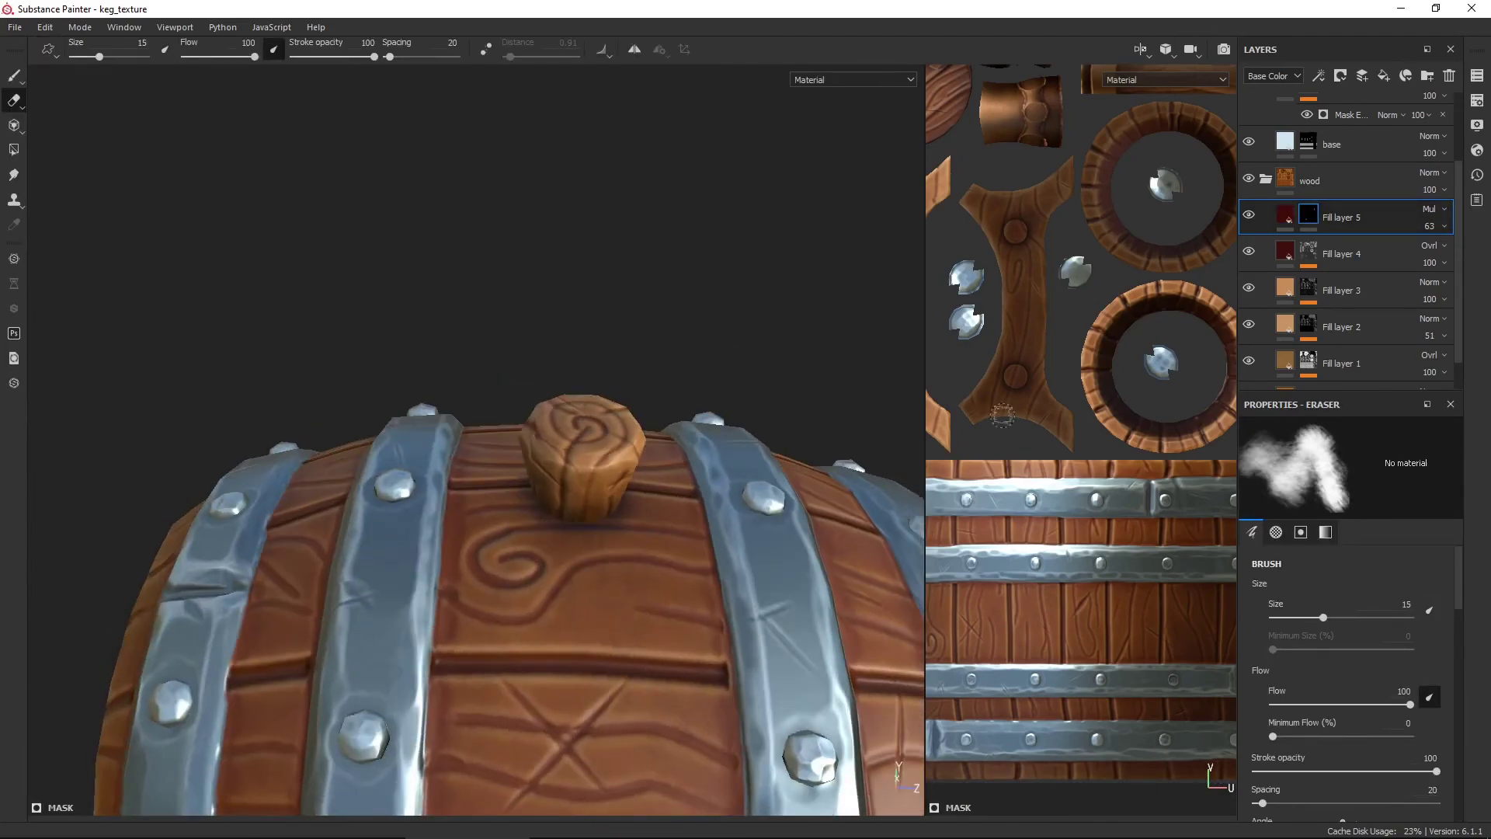
{"action": "mouse_move", "coordinate": [532, 416]}
{"action": "left_mouse_down", "text": "alt"}
{"action": "mouse_move", "coordinate": [775, 530]}
{"action": "mouse_move", "coordinate": [600, 545]}
{"action": "left_mouse_up", "text": "alt"}
Enable roughness on the dark layer, erase its tint around the cork, and lower its height.
{"action": "left_click", "coordinate": [1346, 480]}
{"action": "key", "text": "f"}
{"action": "scroll", "coordinate": [600, 546], "scroll_direction": "up", "scroll_amount": 5}
{"action": "key", "text": "2"}
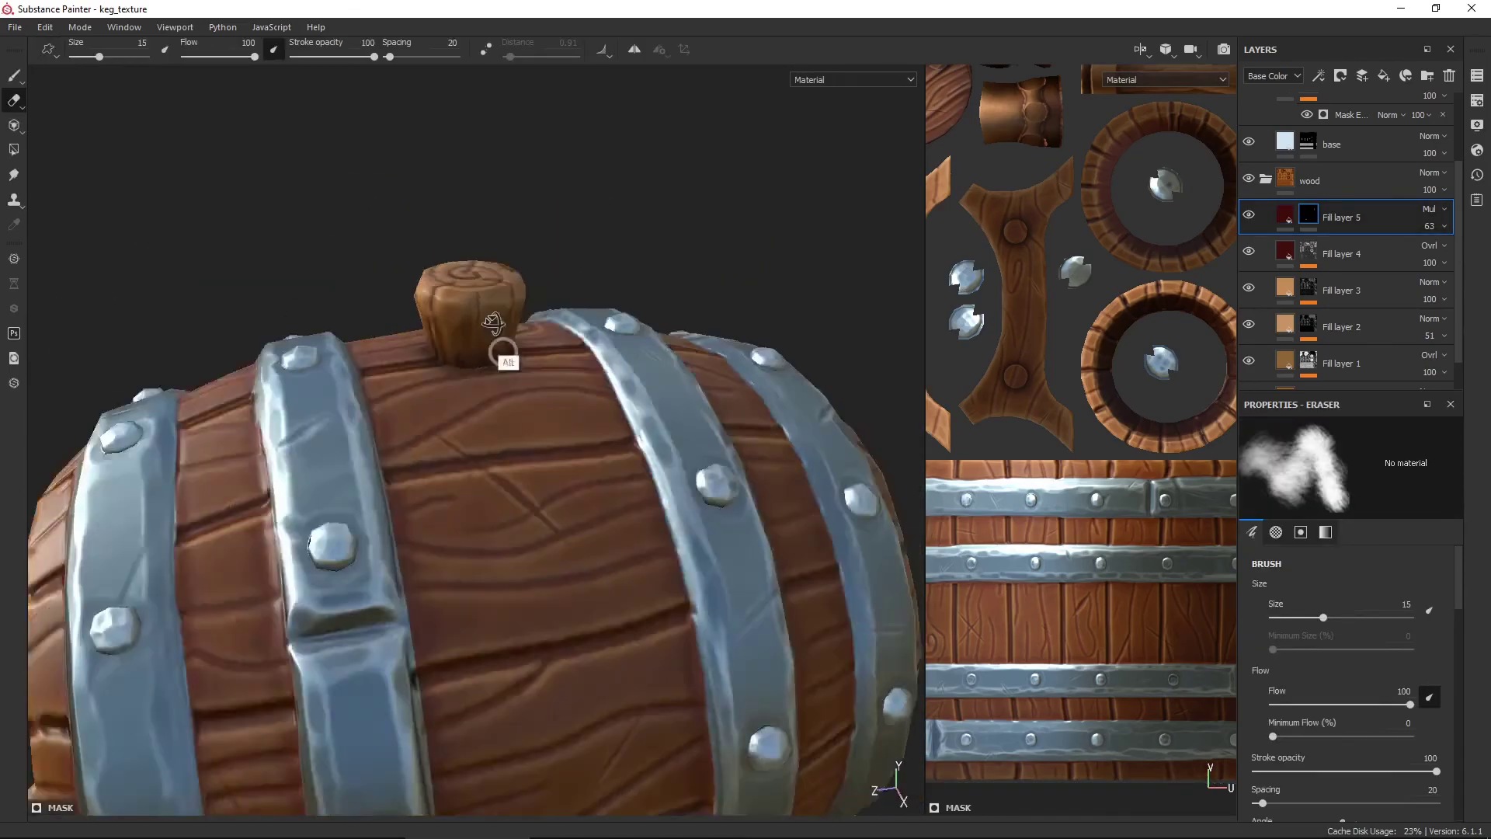
{"action": "mouse_move", "coordinate": [499, 364]}
{"action": "left_mouse_down", "text": "alt"}
{"action": "mouse_move", "coordinate": [187, 476]}
{"action": "mouse_move", "coordinate": [698, 392]}
{"action": "left_mouse_up", "text": "alt"}
{"action": "scroll", "coordinate": [698, 392], "scroll_direction": "down", "scroll_amount": 5}
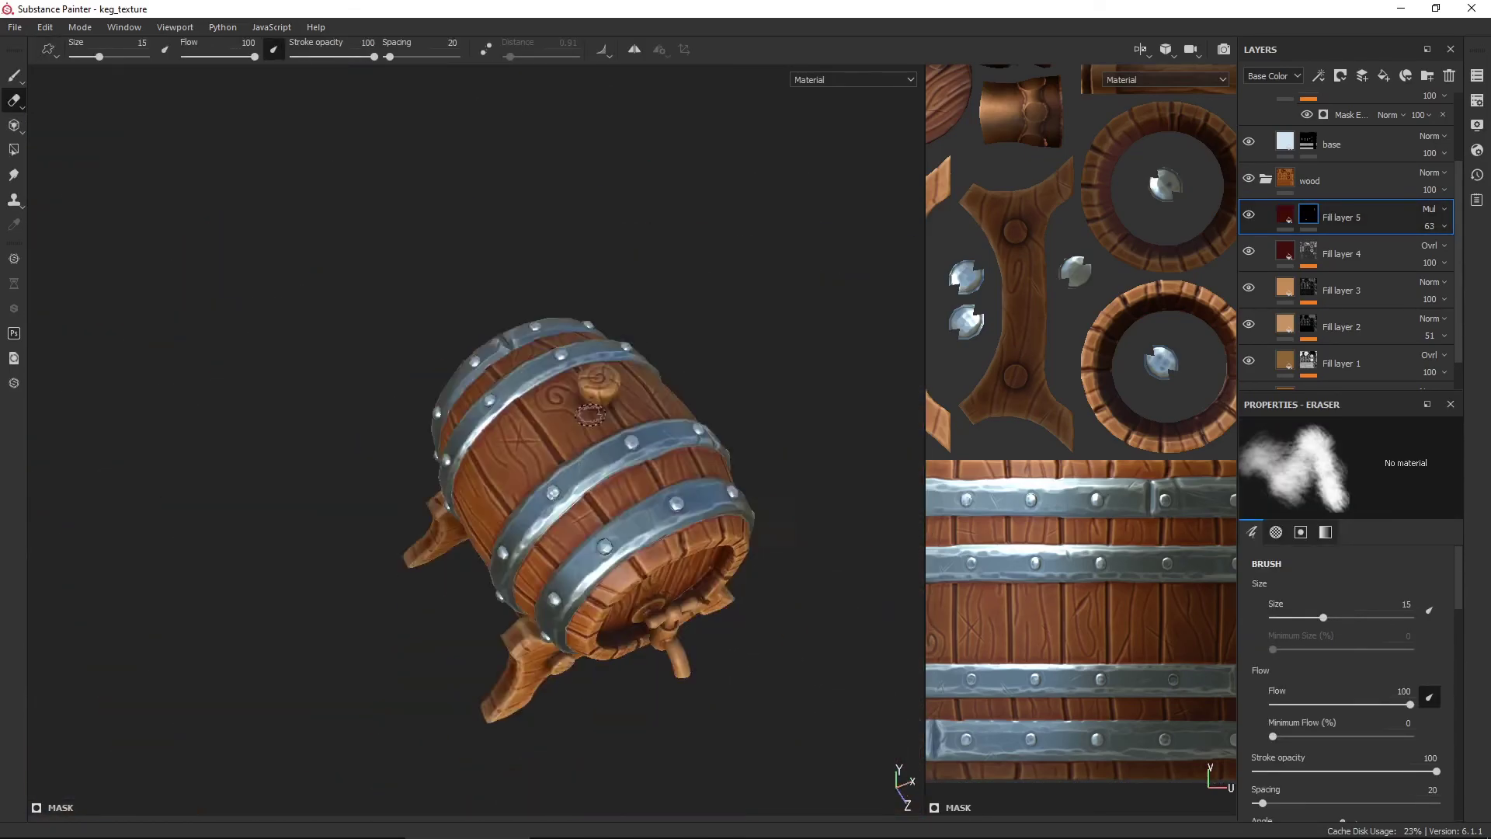
{"action": "scroll", "coordinate": [697, 392], "scroll_direction": "up", "scroll_amount": 5}
{"action": "scroll", "coordinate": [603, 443], "scroll_direction": "down", "scroll_amount": 5}
{"action": "key", "text": "4"}
{"action": "scroll", "coordinate": [603, 443], "scroll_direction": "up", "scroll_amount": 5}
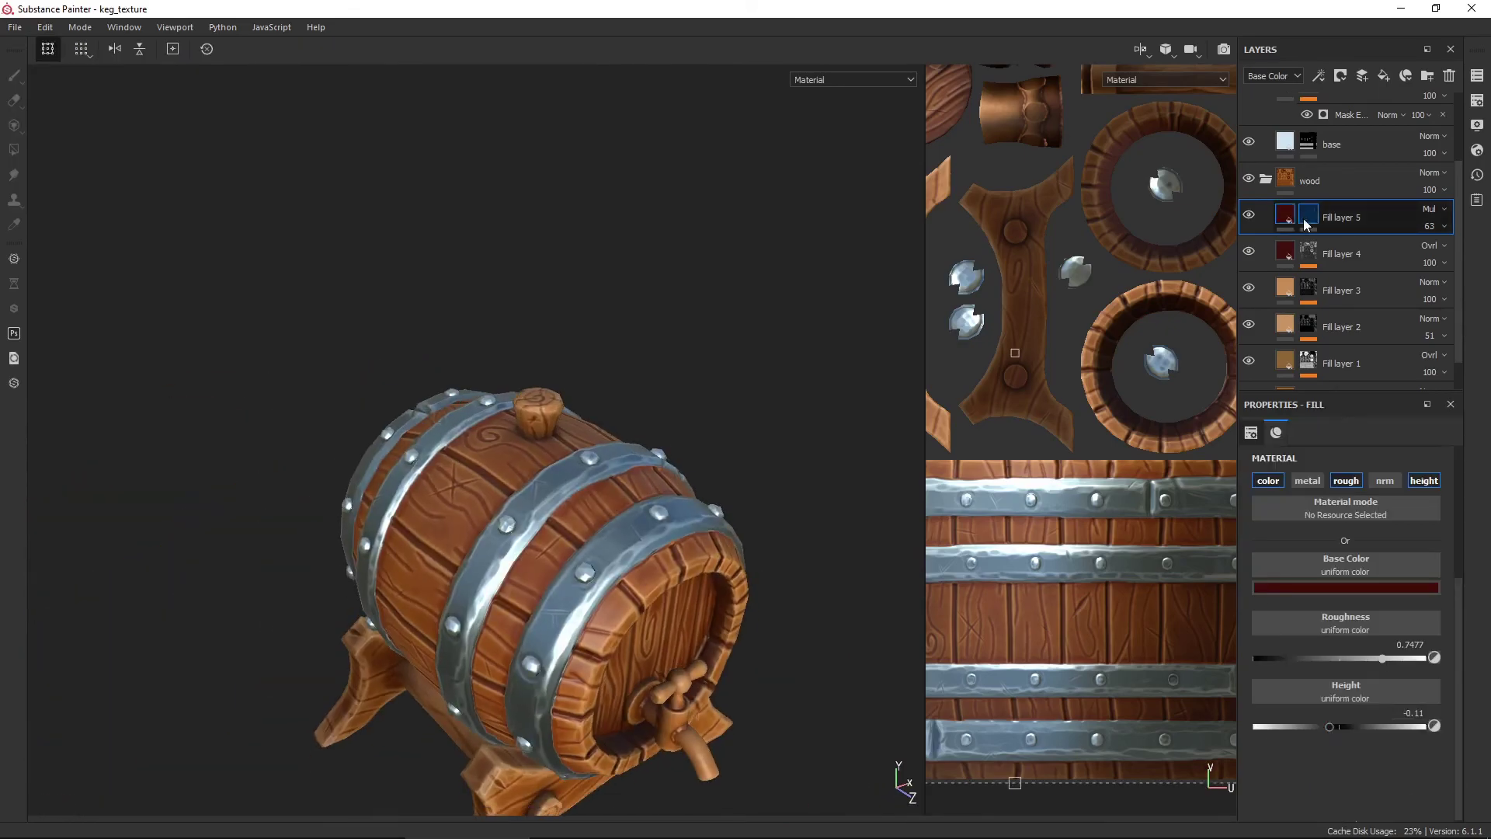
{"action": "scroll", "coordinate": [362, 411], "scroll_direction": "up", "scroll_amount": 3}
{"action": "scroll", "coordinate": [361, 411], "scroll_direction": "down", "scroll_amount": 3}
{"action": "scroll", "coordinate": [504, 450], "scroll_direction": "down", "scroll_amount": 3}
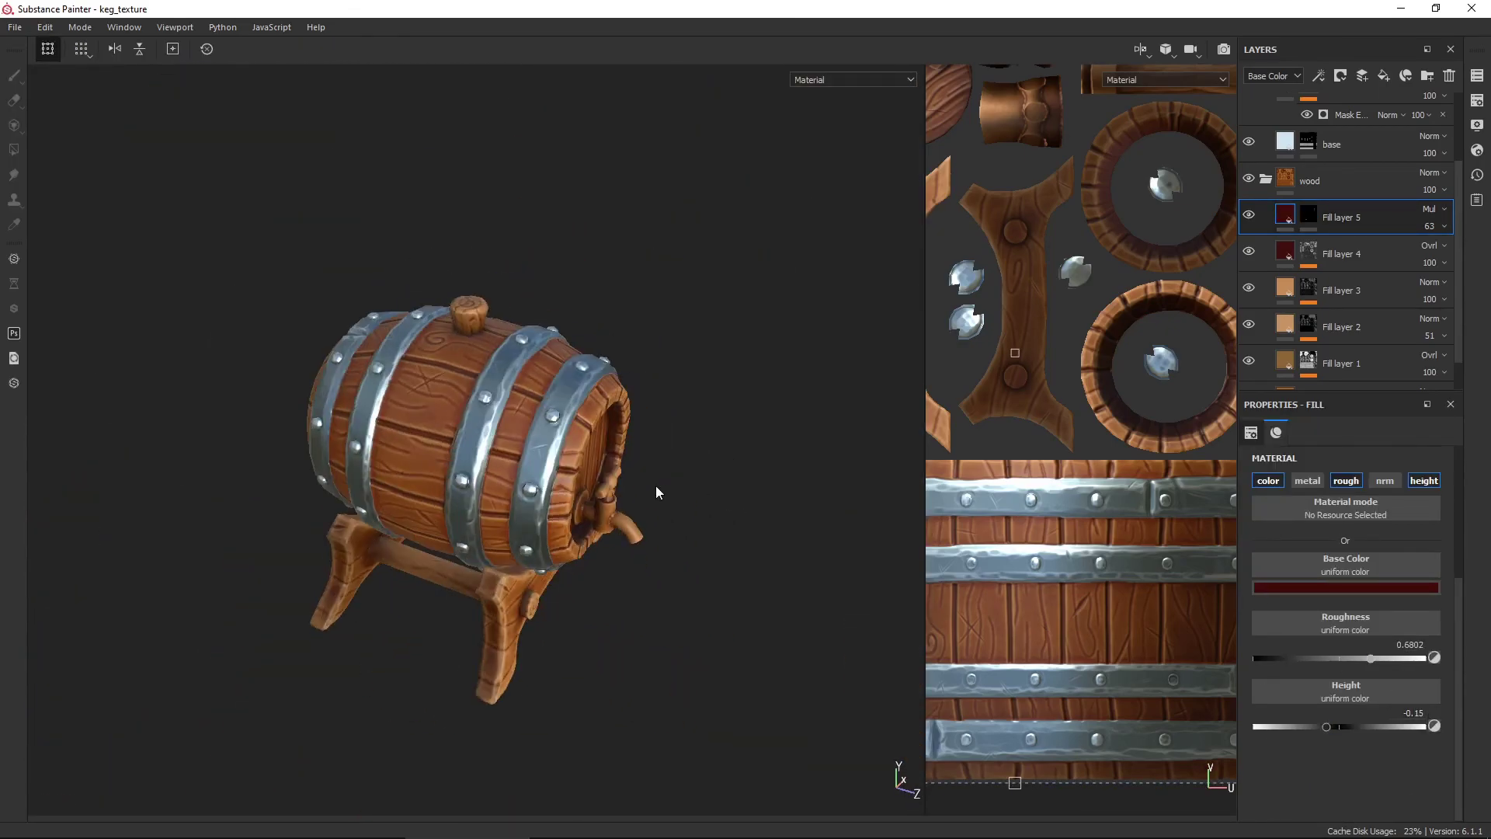
{"action": "scroll", "coordinate": [656, 486], "scroll_direction": "up", "scroll_amount": 3}
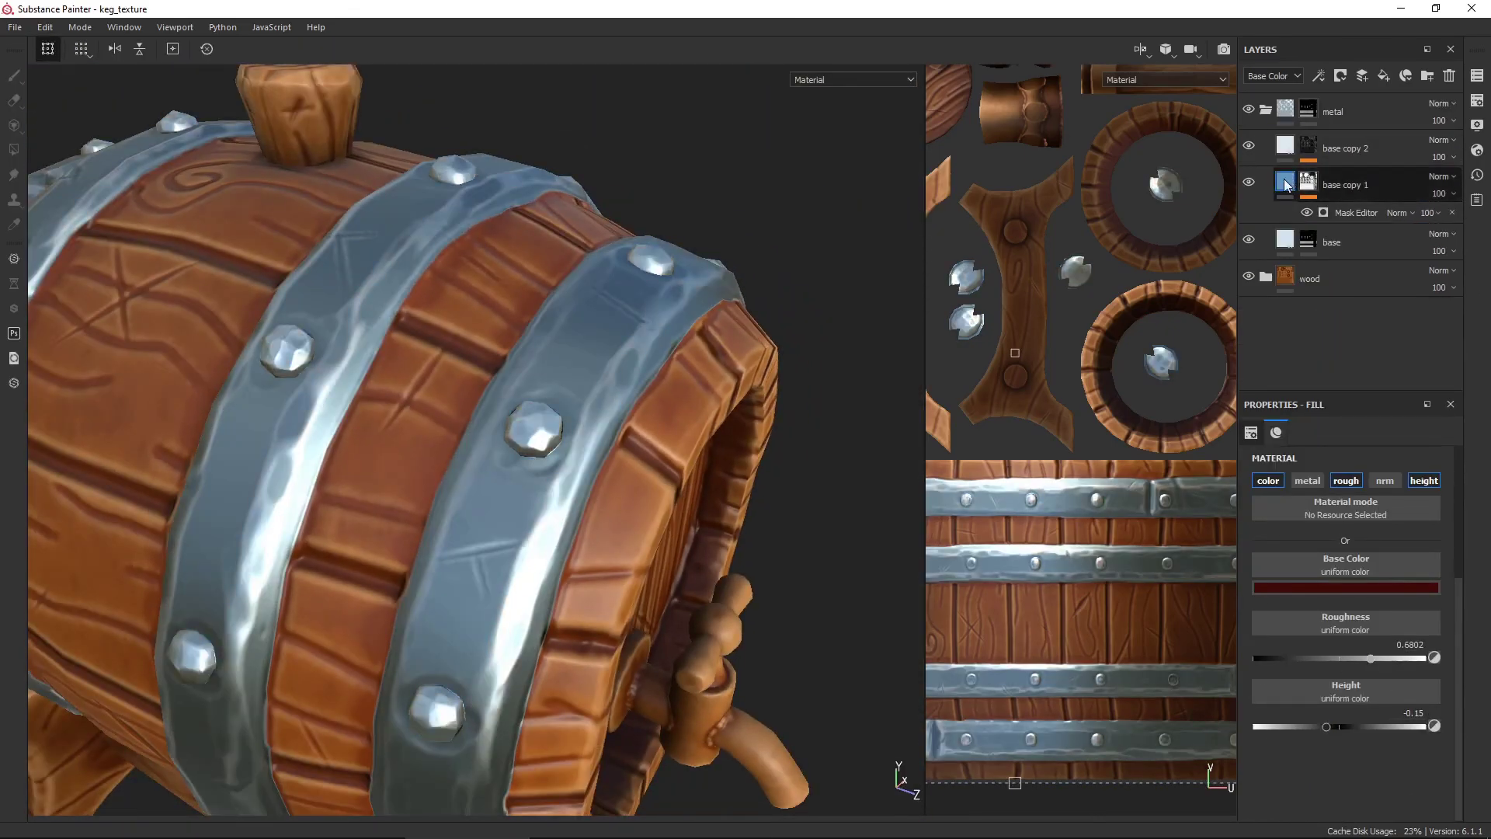
Add a new fill layer above the metal copies and colour it dark rust brown.
{"action": "left_click", "coordinate": [1266, 109]}
{"action": "left_click", "coordinate": [1384, 76]}
{"action": "key", "text": "F2"}
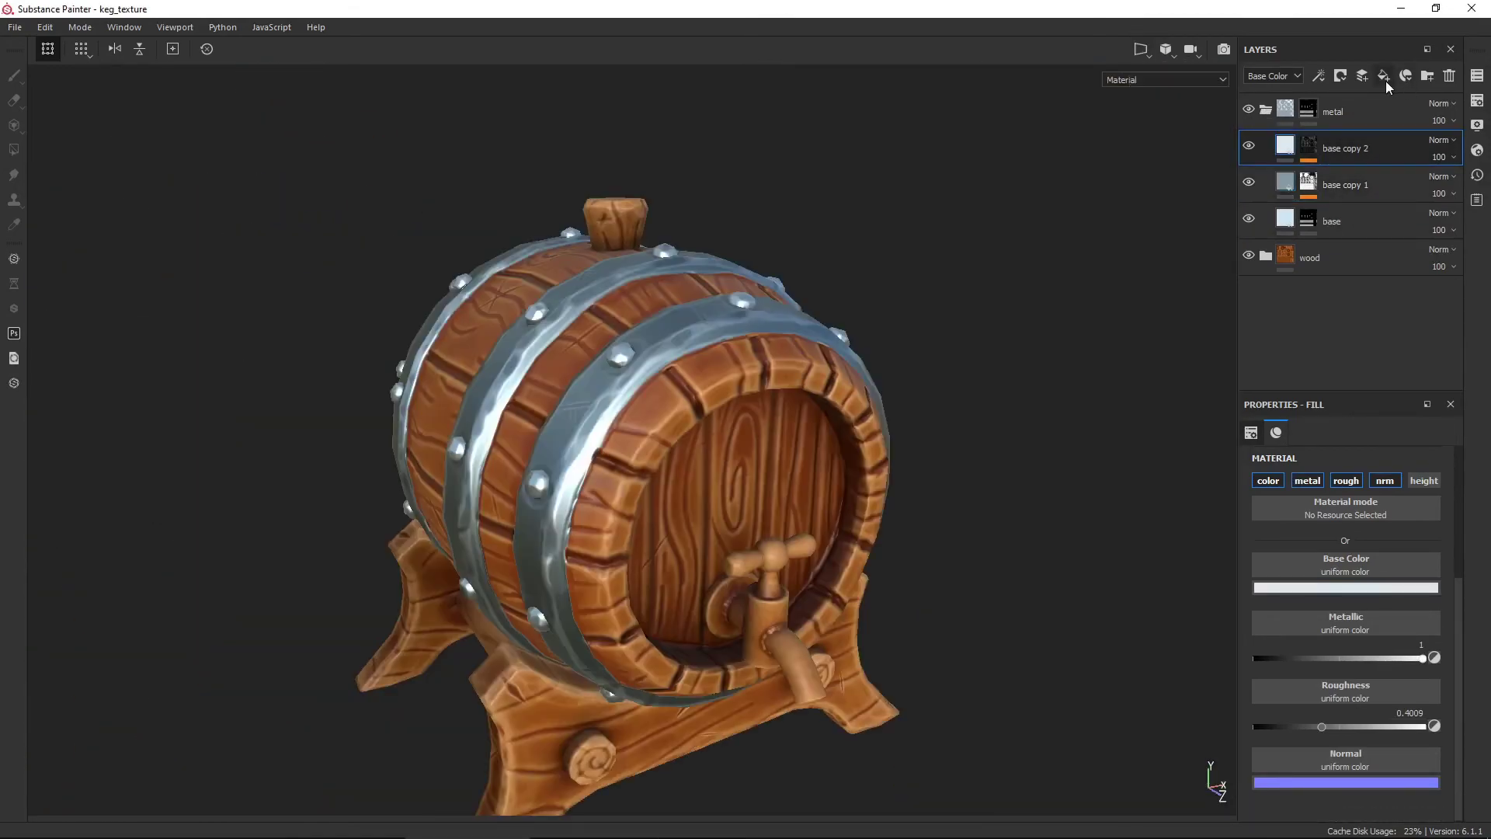
{"action": "left_click", "coordinate": [1307, 480]}
{"action": "left_click", "coordinate": [1345, 587]}
{"action": "left_click", "coordinate": [1355, 686]}
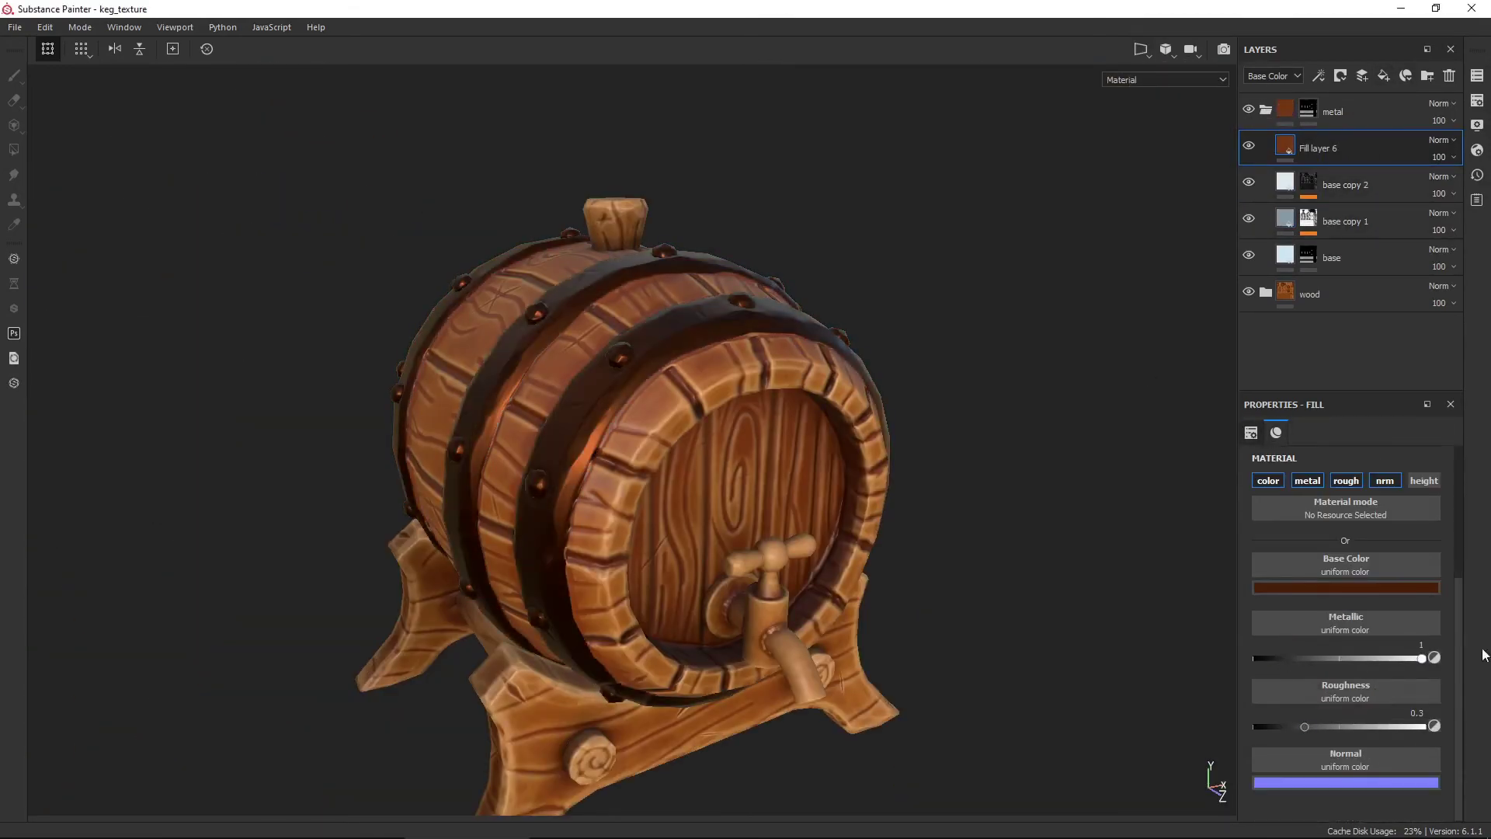
Mask the rust with an inverted generator, shrinking it to rivets and edges with less texture.
{"action": "key", "text": "e"}
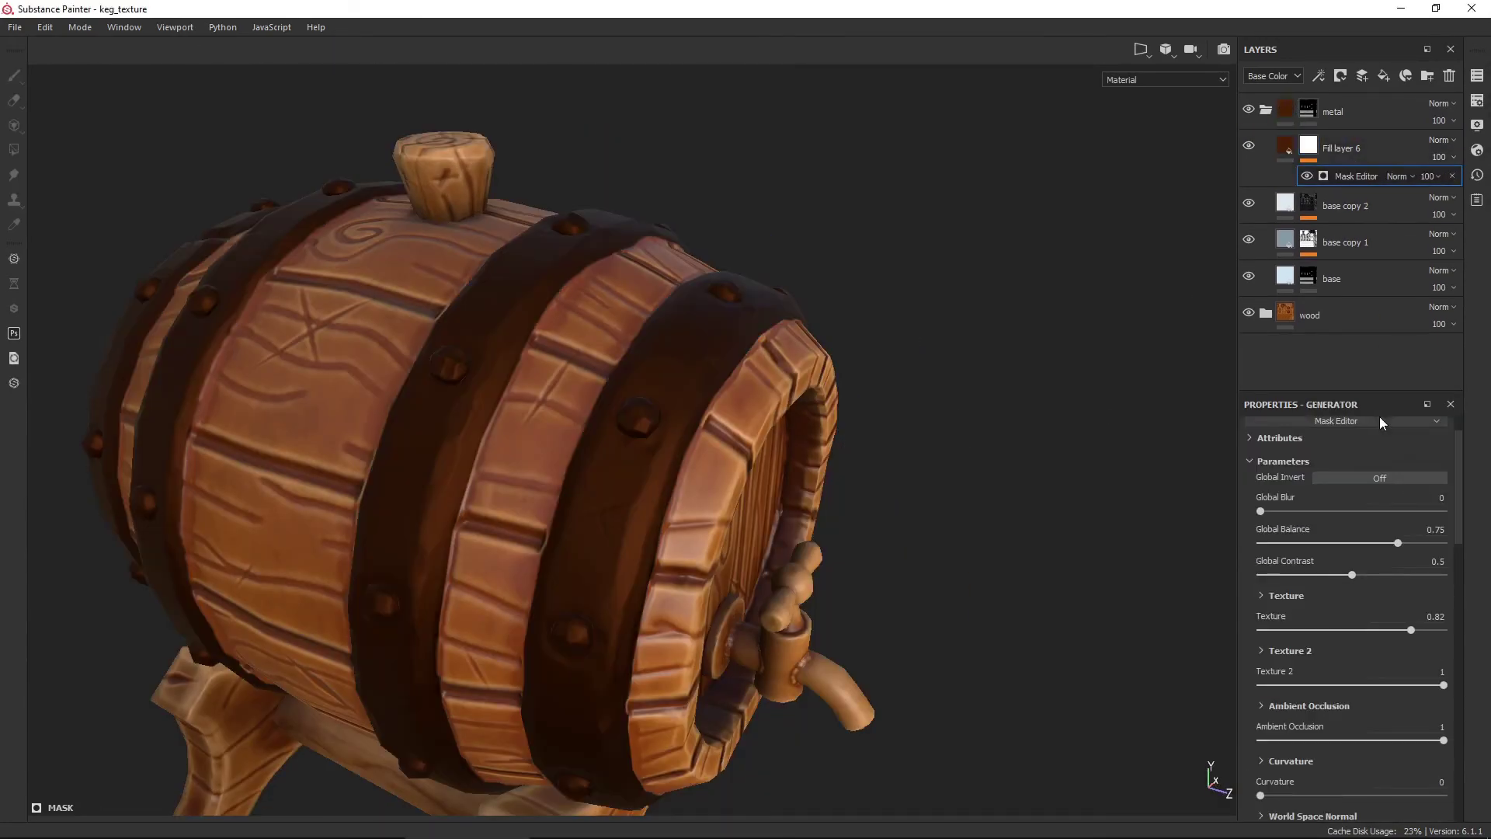
{"action": "left_click", "coordinate": [1379, 478]}
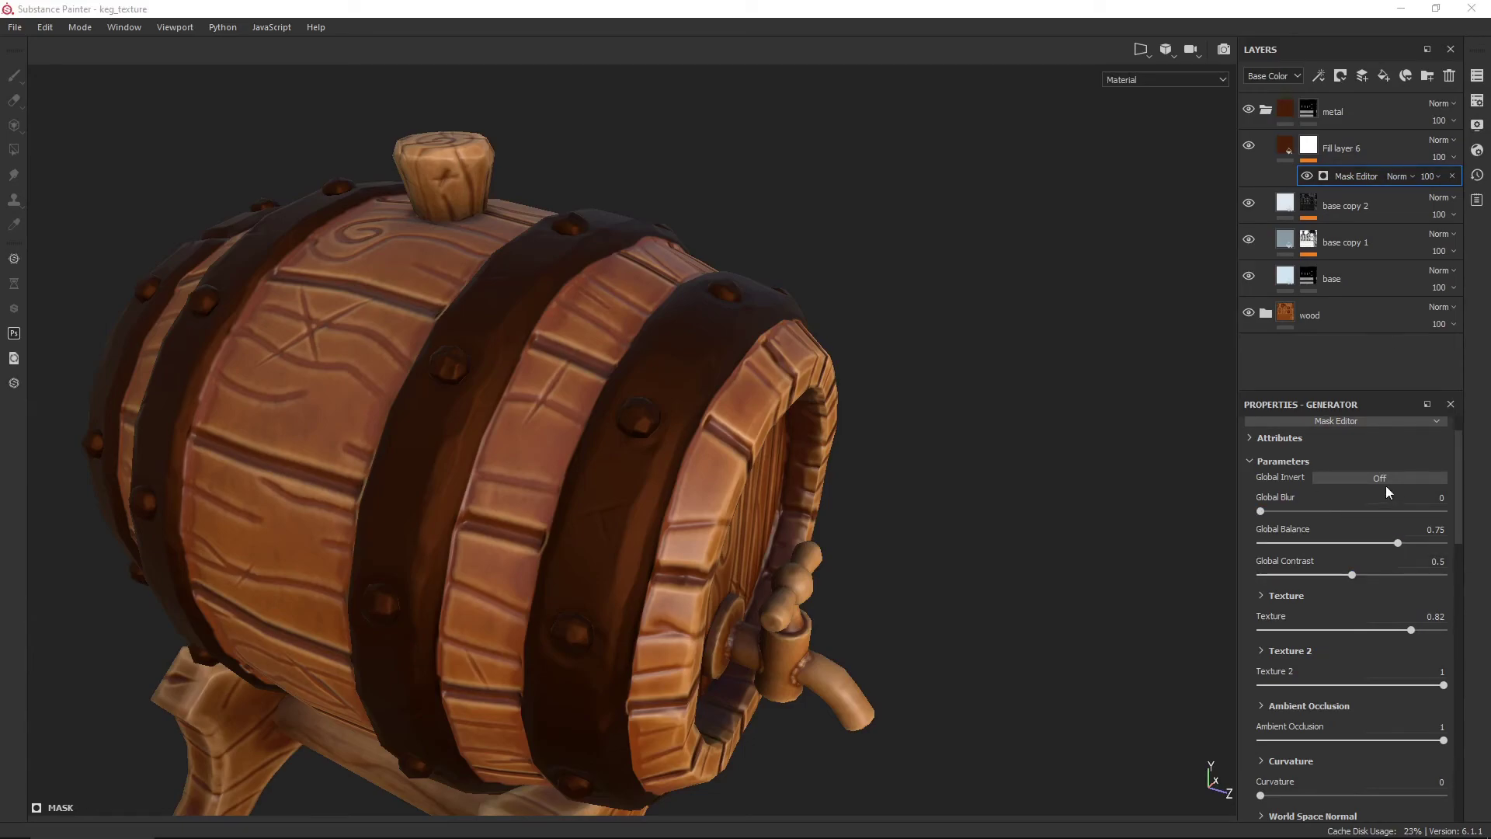
{"action": "left_click_drag", "start_coordinate": [1398, 543], "coordinate": [1301, 531]}
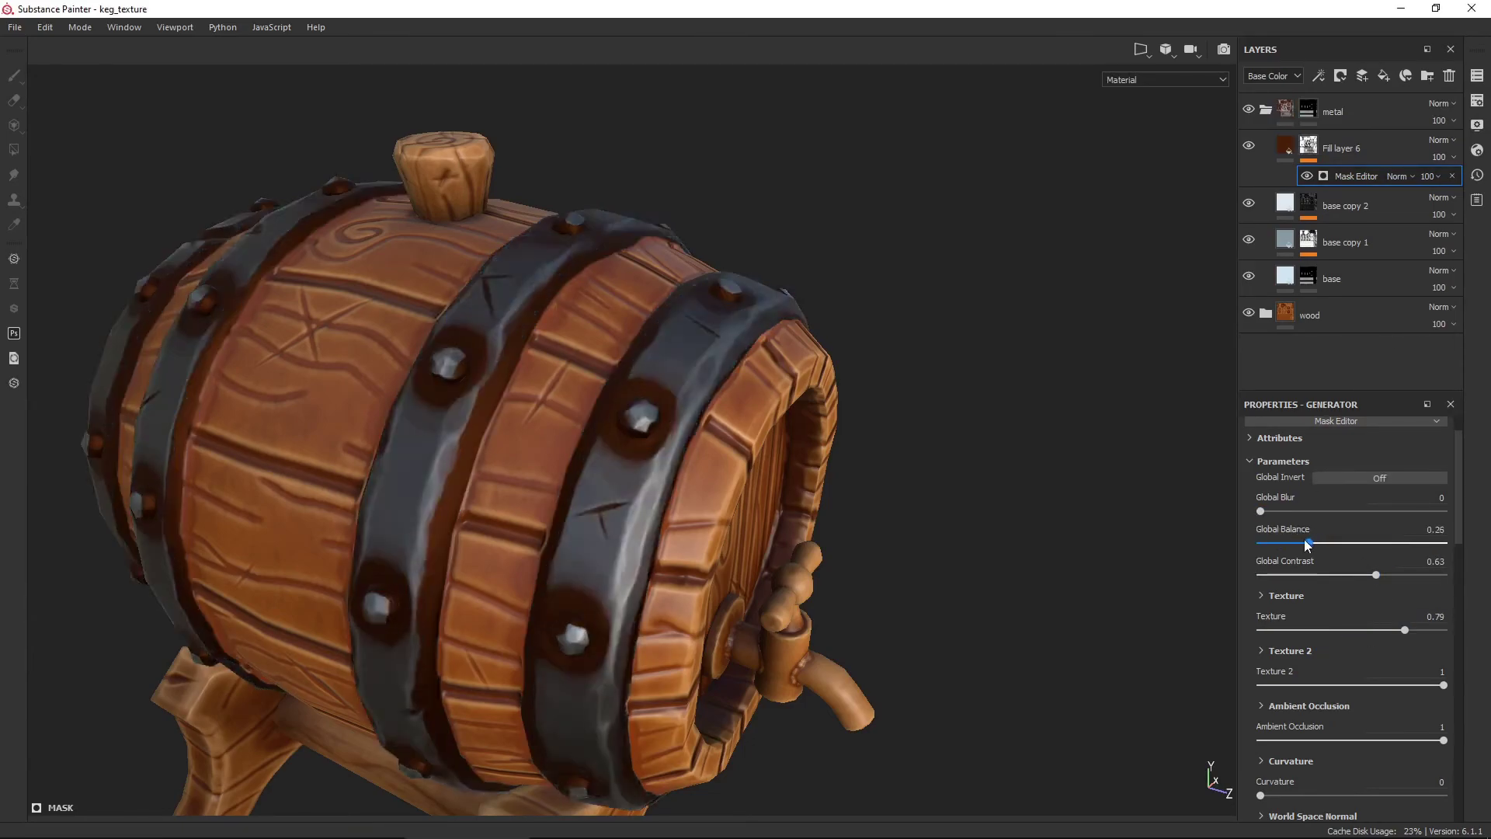
{"action": "left_click_drag", "start_coordinate": [1404, 630], "coordinate": [1386, 629]}
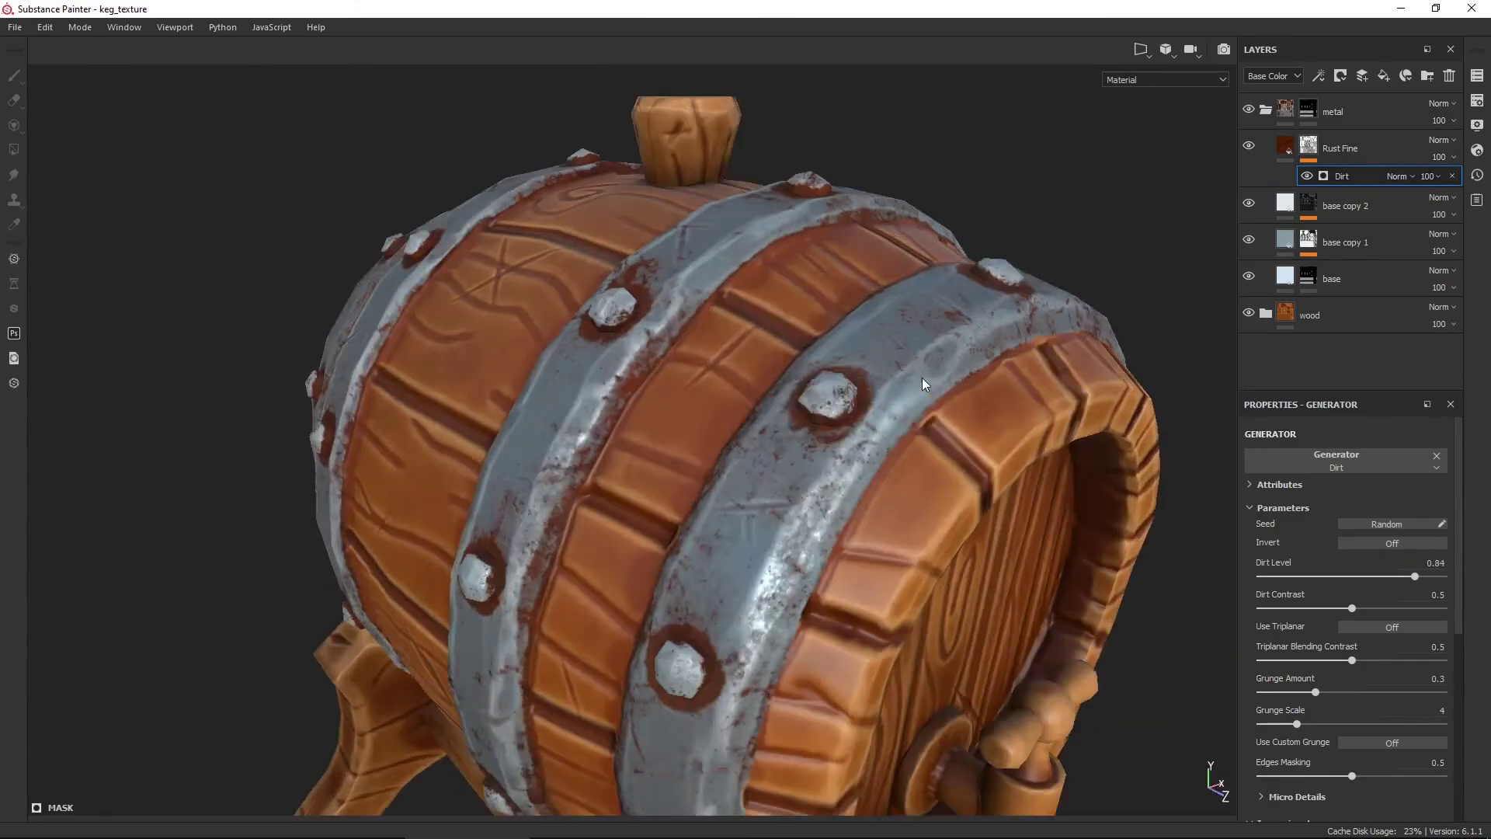
Adjust the Dirt generator's contrast on the Rust Fine mask and enter a value of 2.
{"action": "left_click_drag", "start_coordinate": [1352, 608], "coordinate": [1351, 608]}
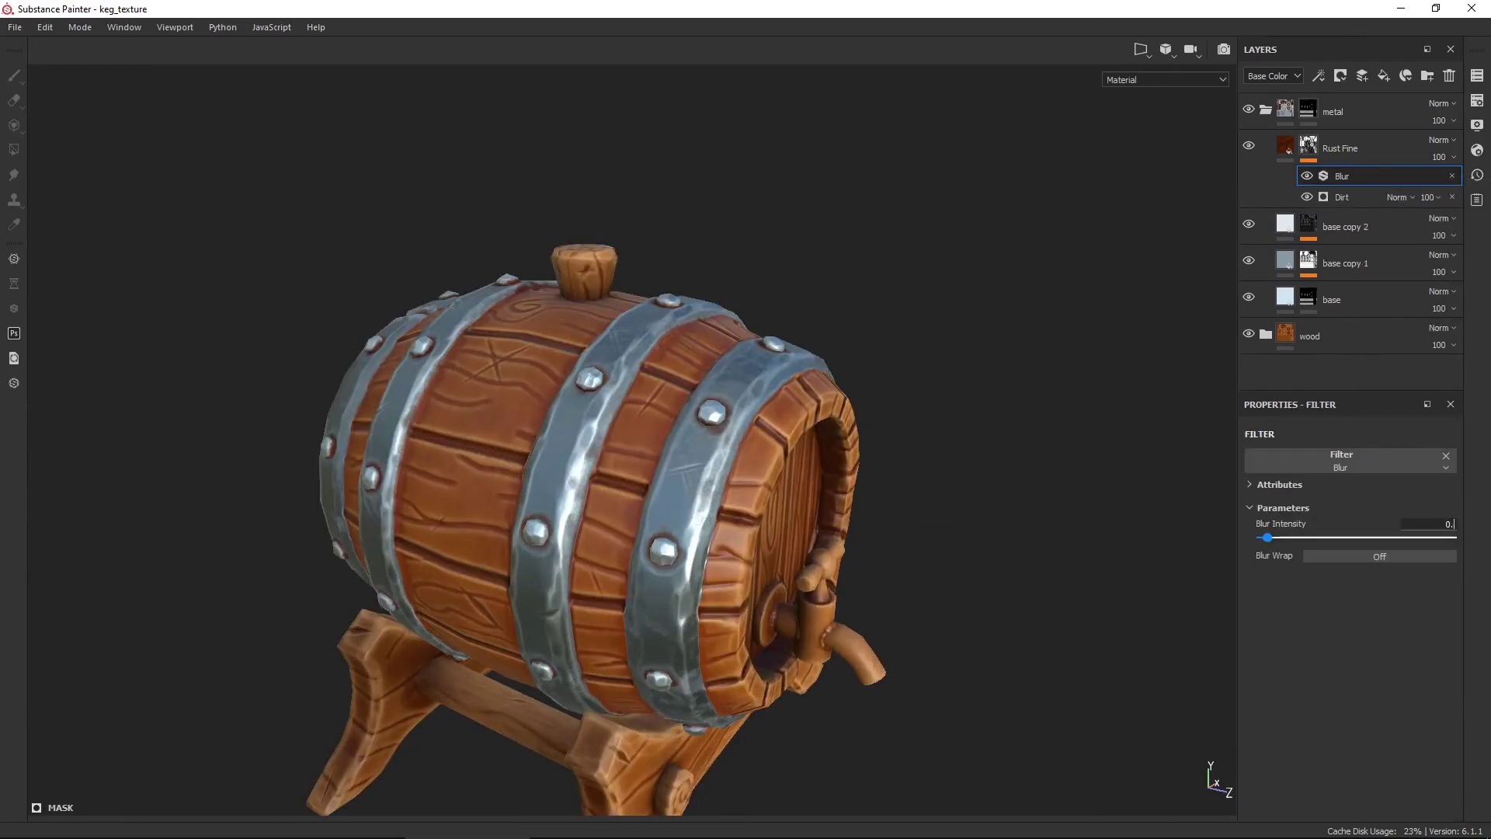
{"action": "type", "text": "23"}
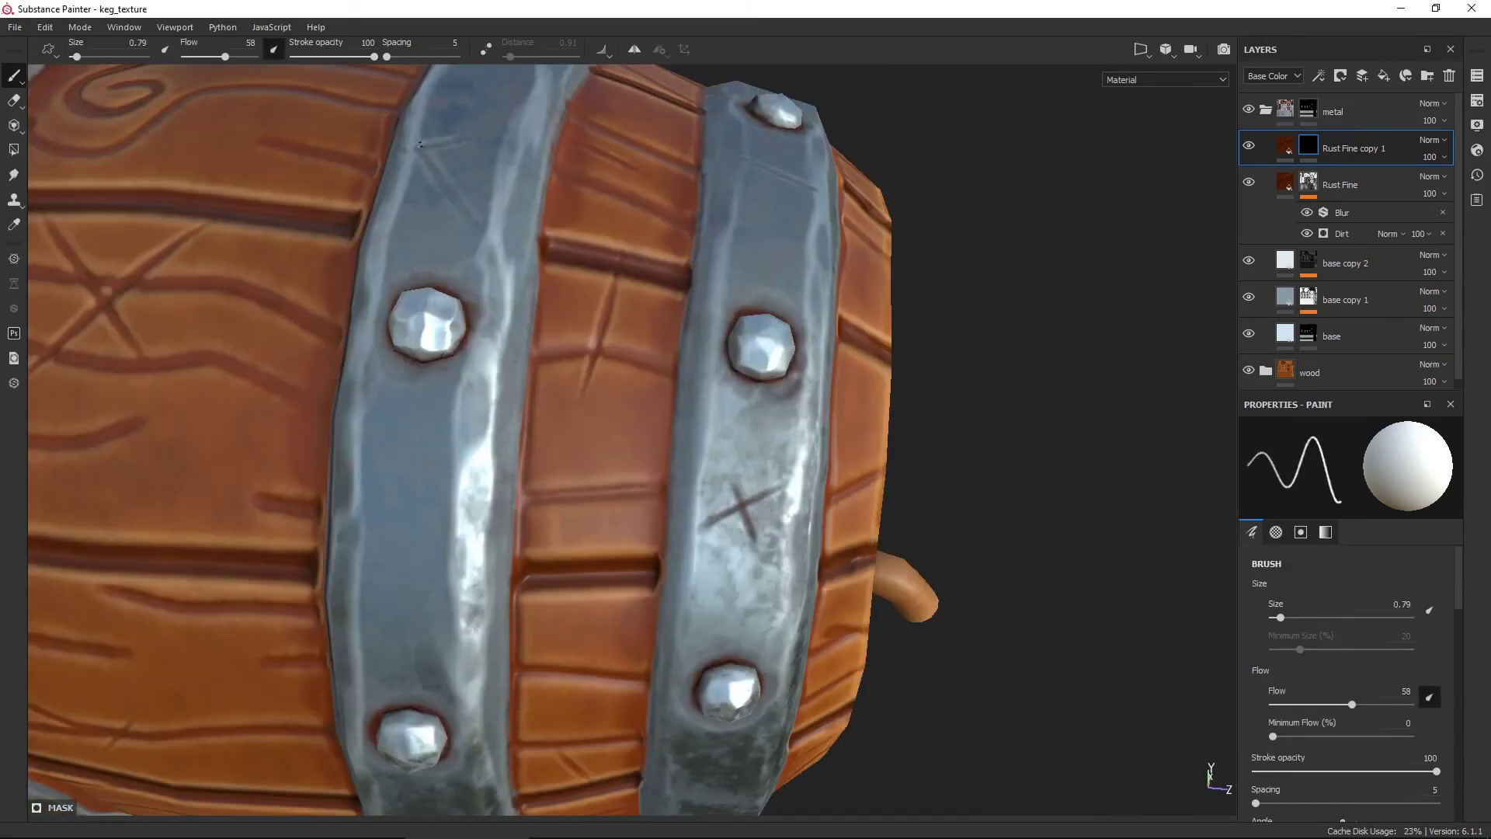
Raise the contrast of the Rust Fine layer's dirt mask generator.
{"action": "scroll", "coordinate": [1455, 544], "scroll_direction": "down", "scroll_amount": 3}
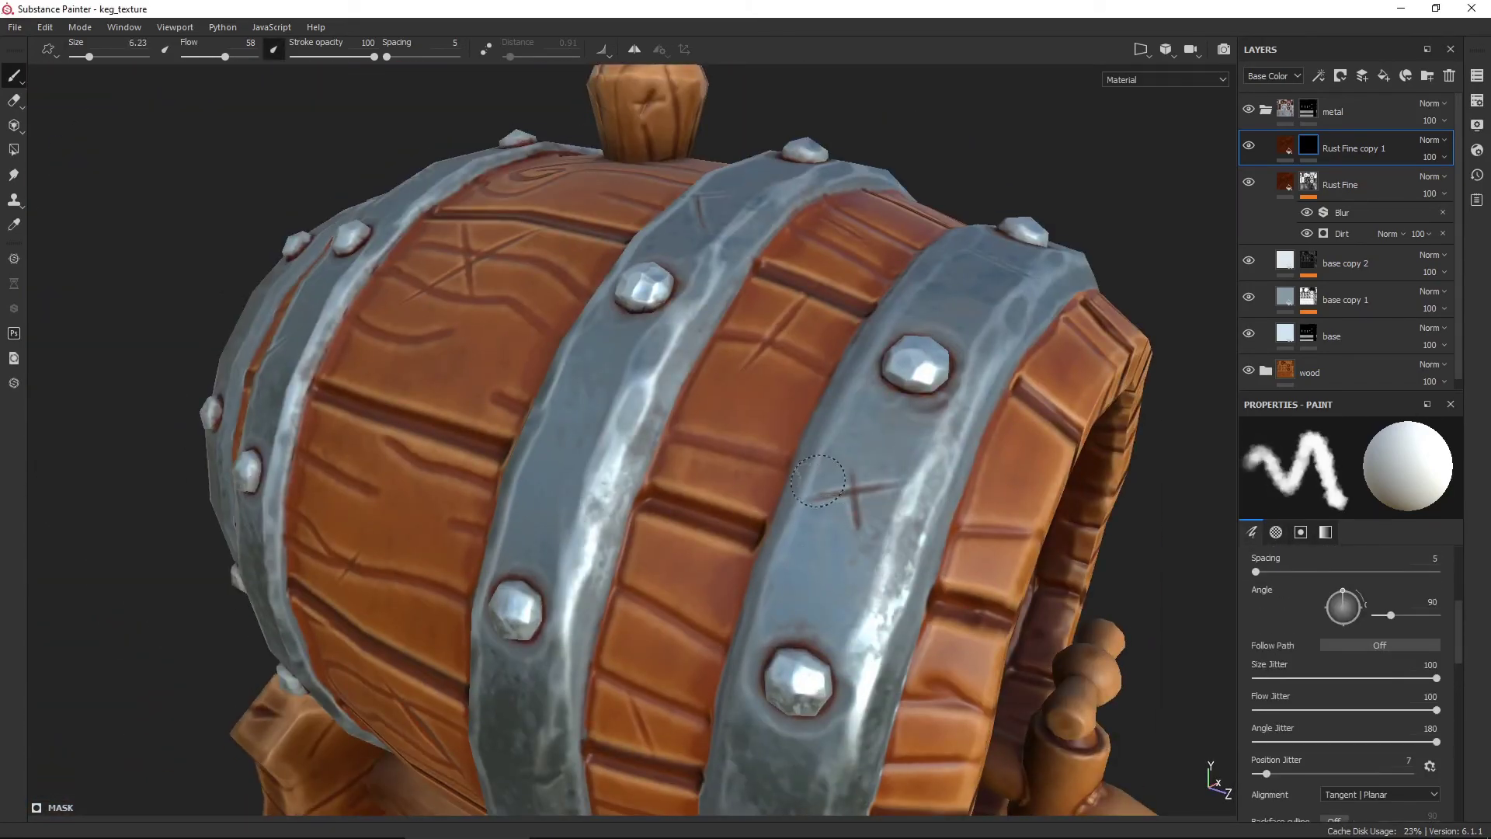
{"action": "key", "text": "e"}
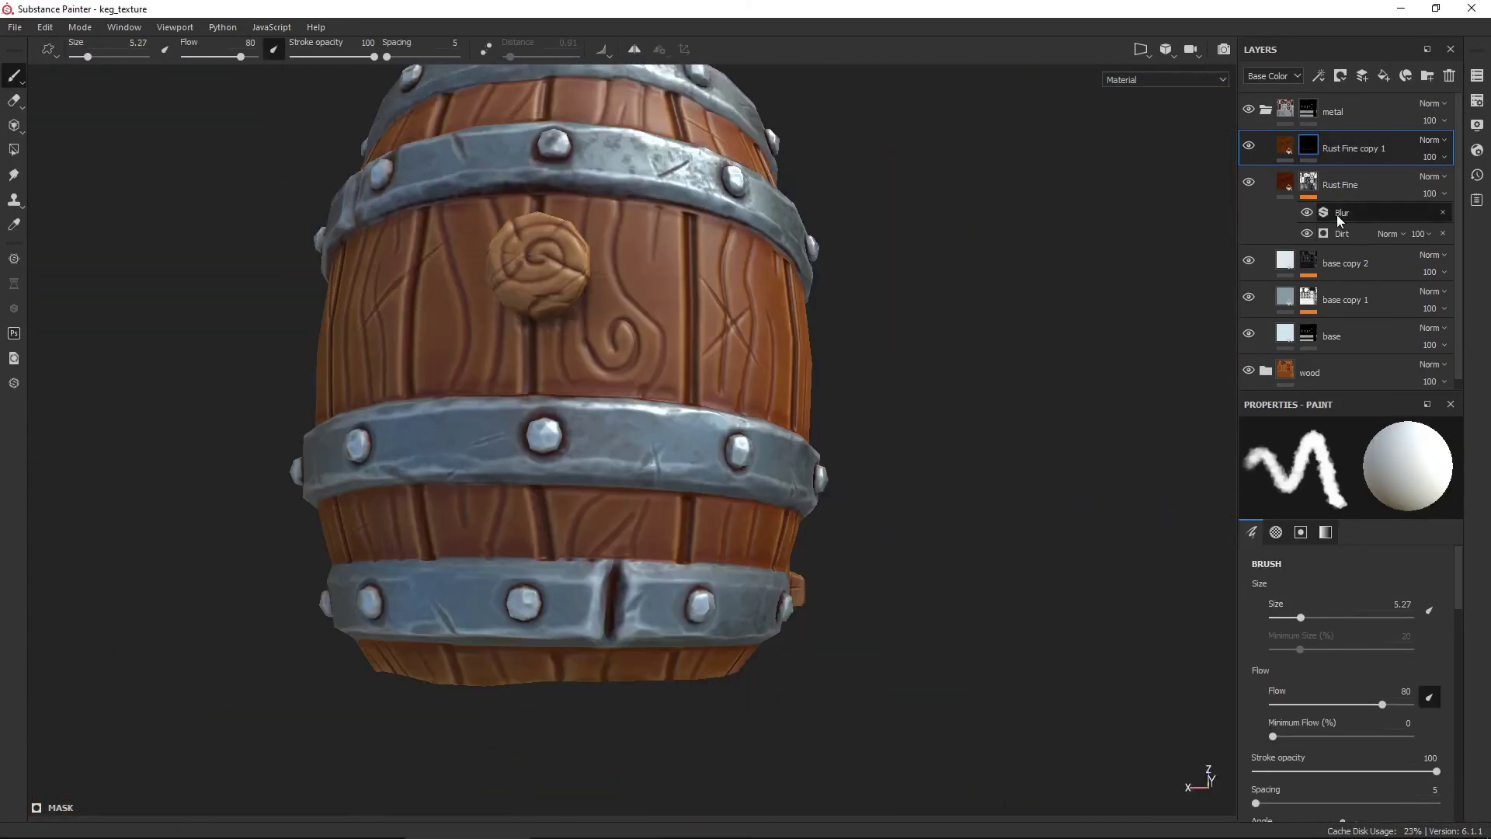
{"action": "left_click", "coordinate": [1341, 233]}
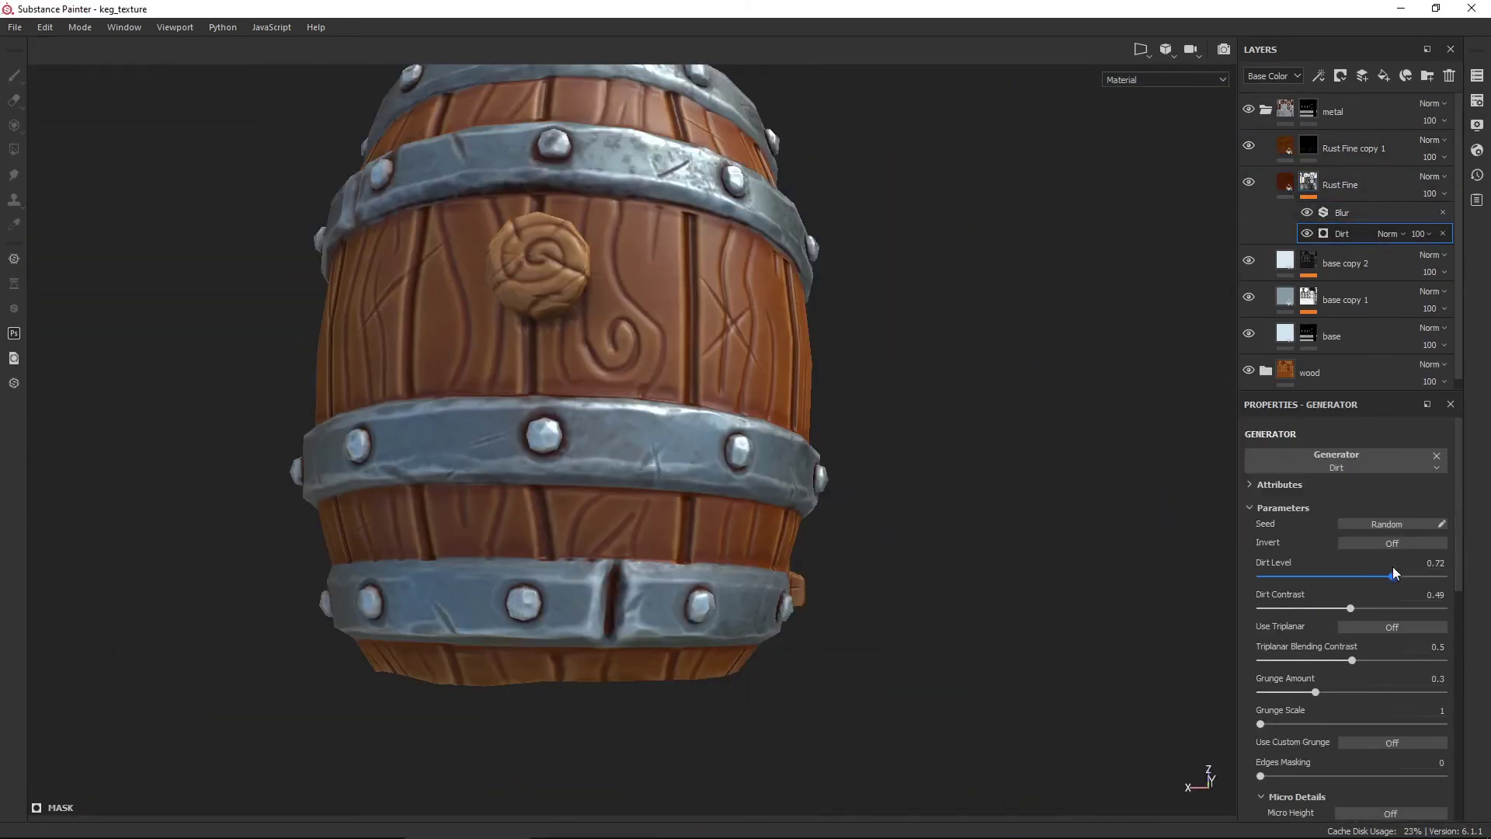
{"action": "left_click_drag", "start_coordinate": [1386, 614], "coordinate": [1399, 609]}
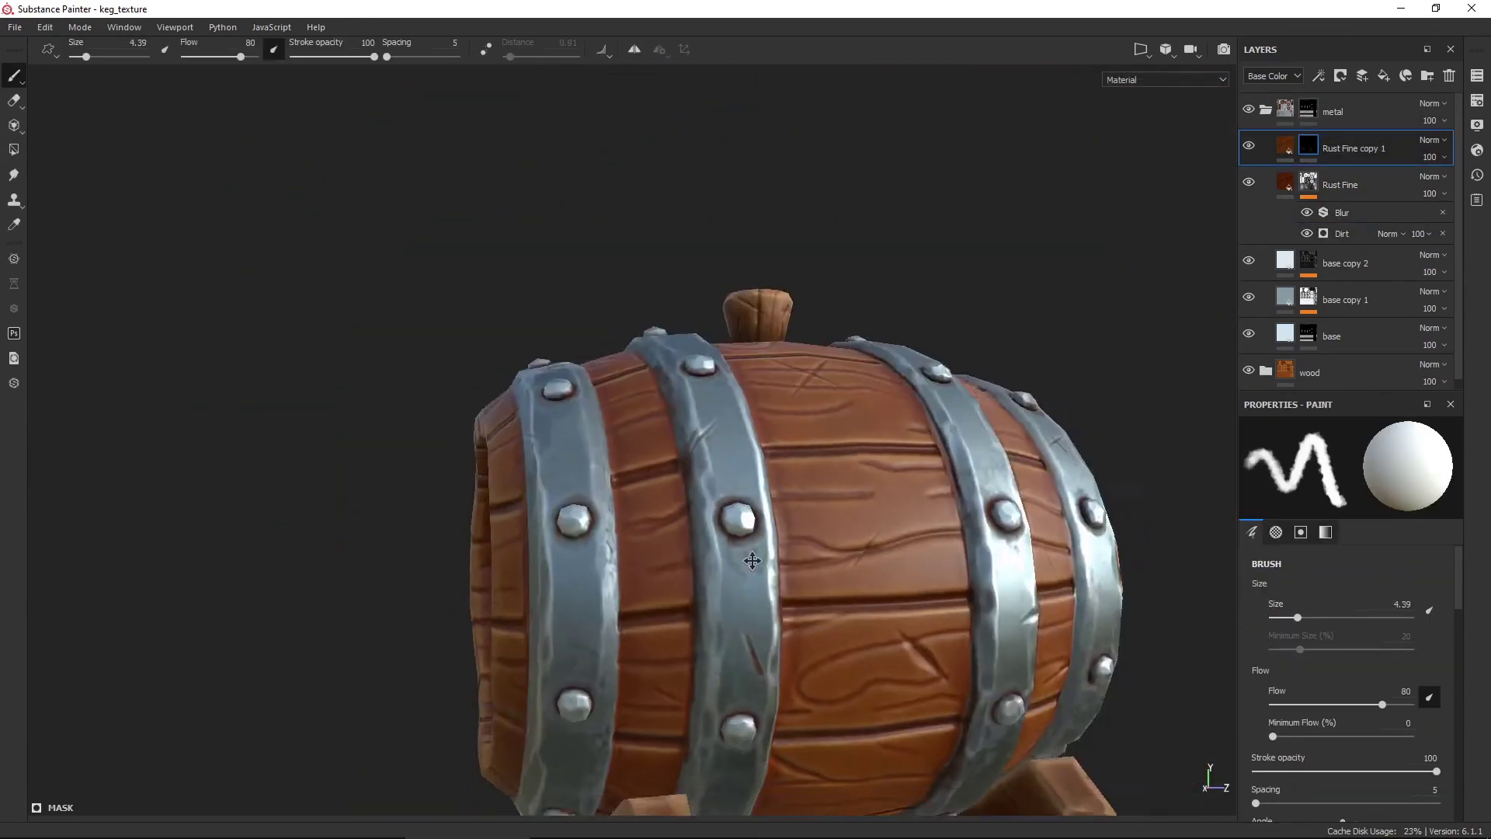
Orbit and zoom around the barrel to check rust gathering along the bands.
{"action": "left_click_drag", "start_coordinate": [753, 560], "coordinate": [827, 562], "text": "alt"}
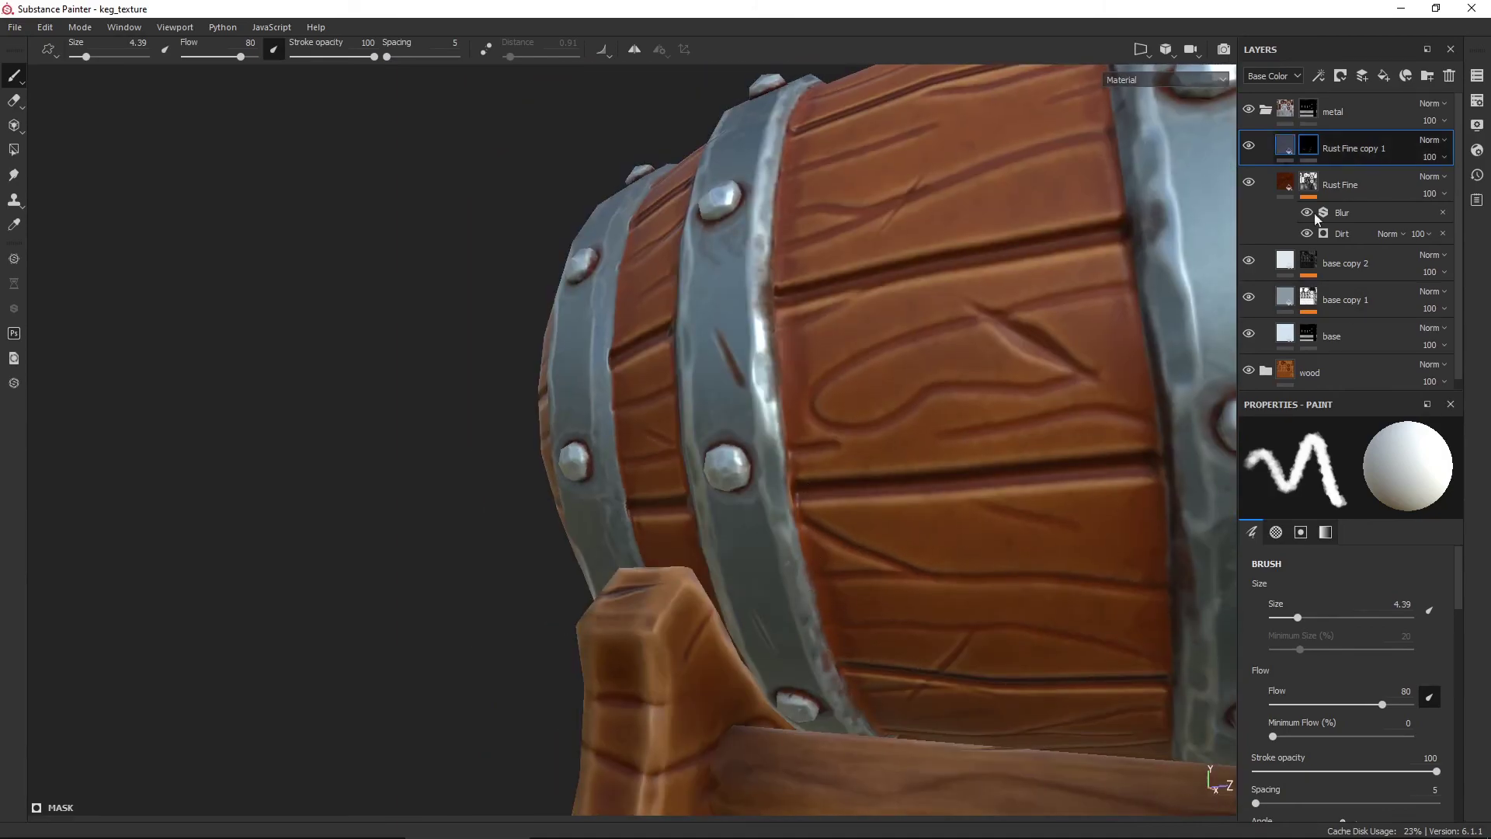
{"action": "left_click", "coordinate": [1300, 153]}
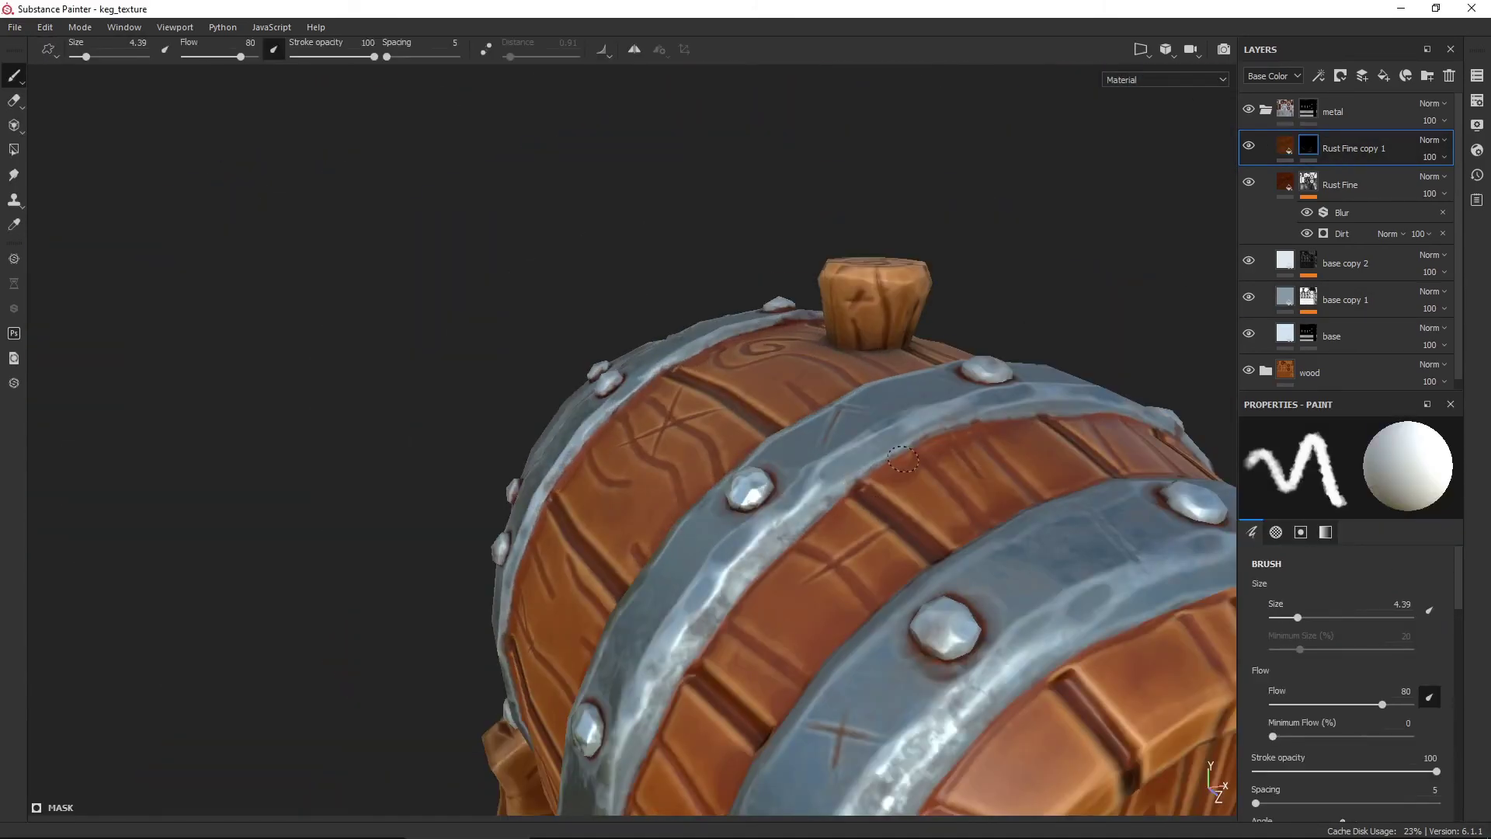
{"action": "scroll", "coordinate": [903, 460], "scroll_direction": "down", "scroll_amount": 3}
{"action": "left_click_drag", "start_coordinate": [902, 459], "coordinate": [776, 699], "text": "alt"}
{"action": "scroll", "coordinate": [742, 771], "scroll_direction": "up", "scroll_amount": 3}
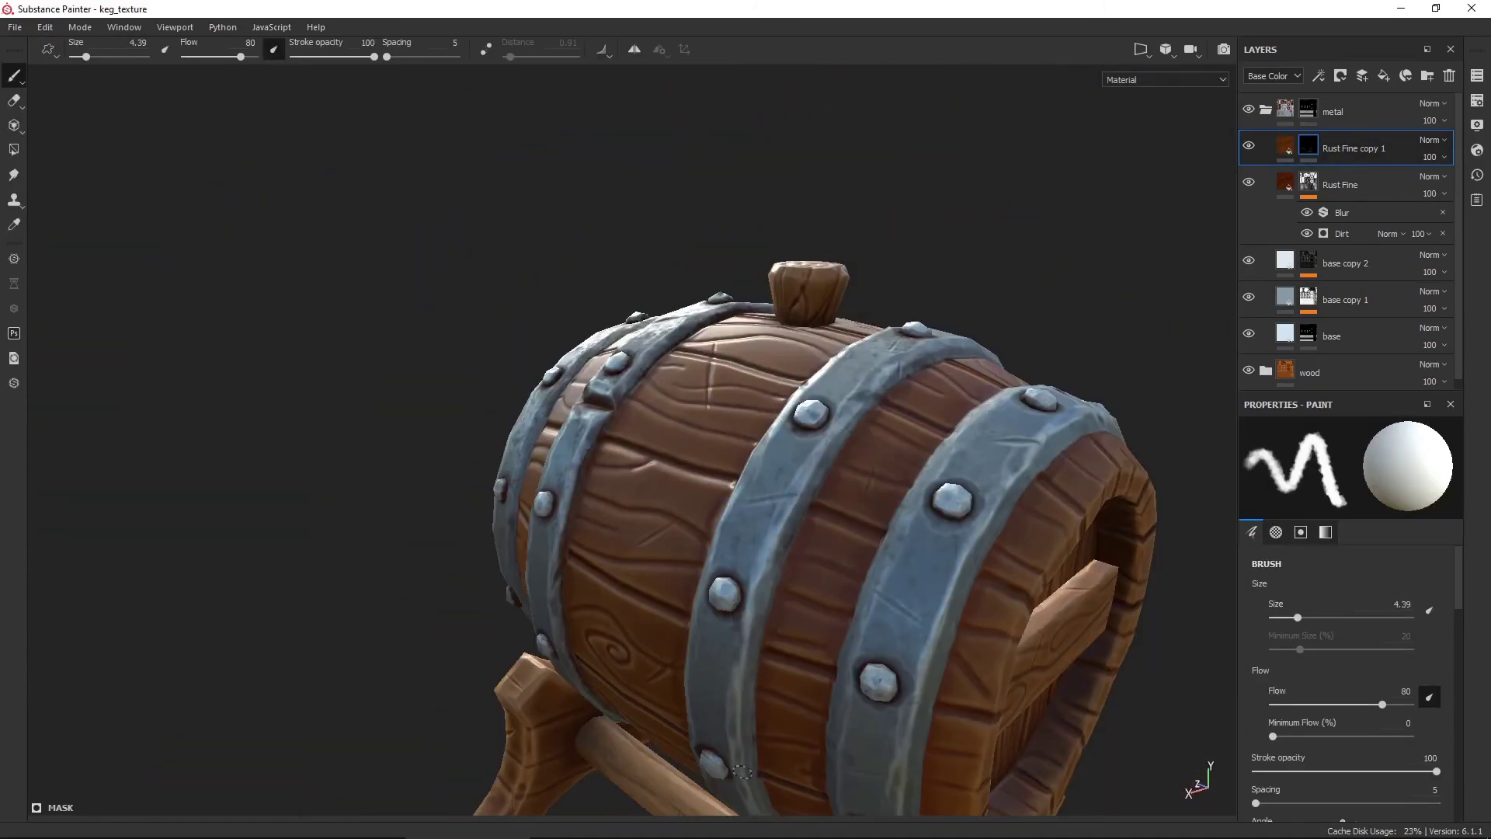
{"action": "left_click_drag", "start_coordinate": [885, 680], "coordinate": [790, 437], "text": "alt"}
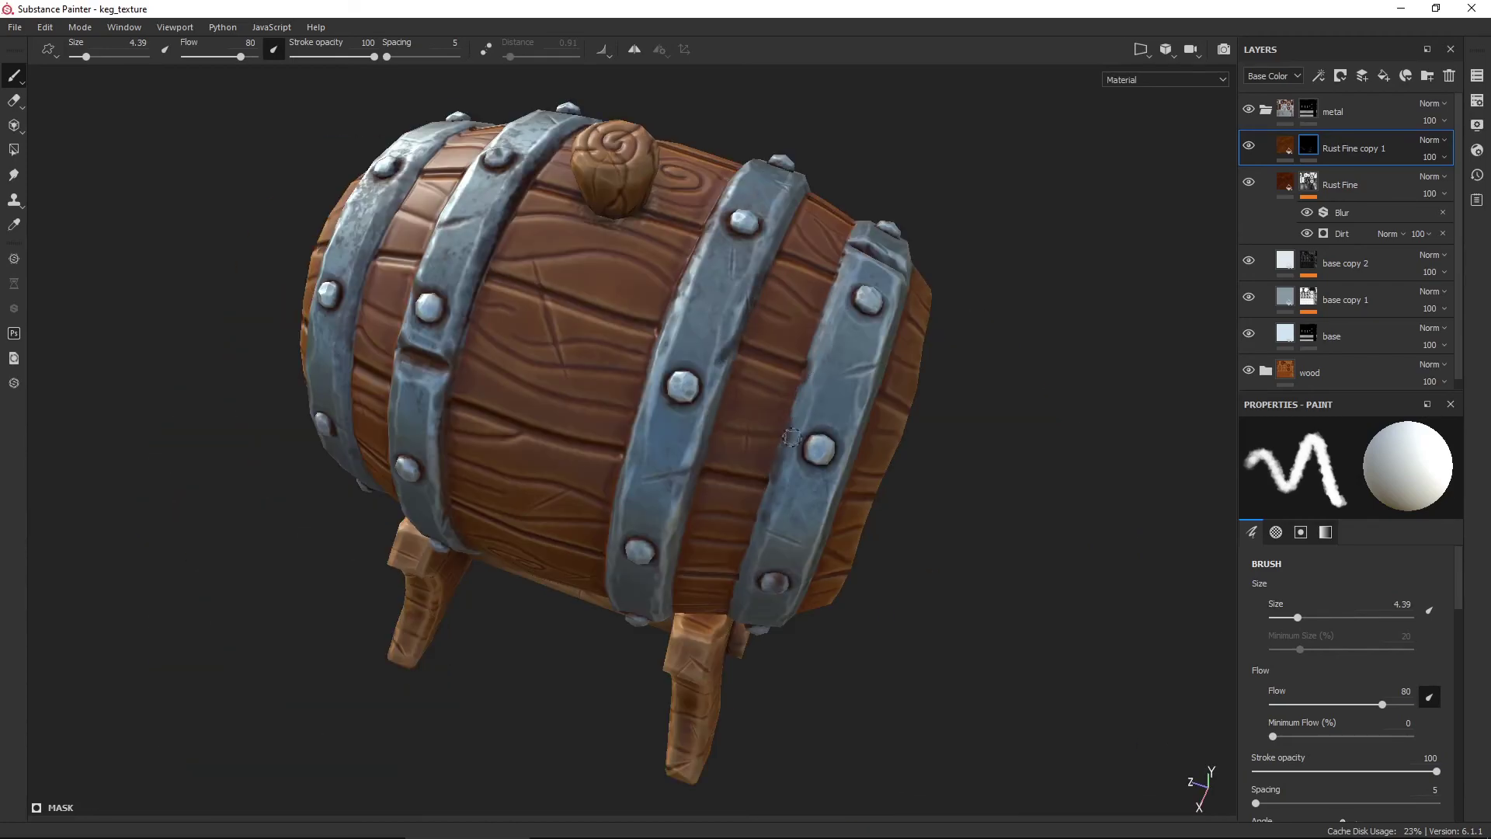
{"action": "scroll", "coordinate": [744, 629], "scroll_direction": "up", "scroll_amount": 5}
{"action": "left_click_drag", "start_coordinate": [744, 629], "coordinate": [1335, 447], "text": "alt"}
Lower the Rust Fine height position and slightly fine-tune the wood fill layer's height.
{"action": "left_click", "coordinate": [1351, 653]}
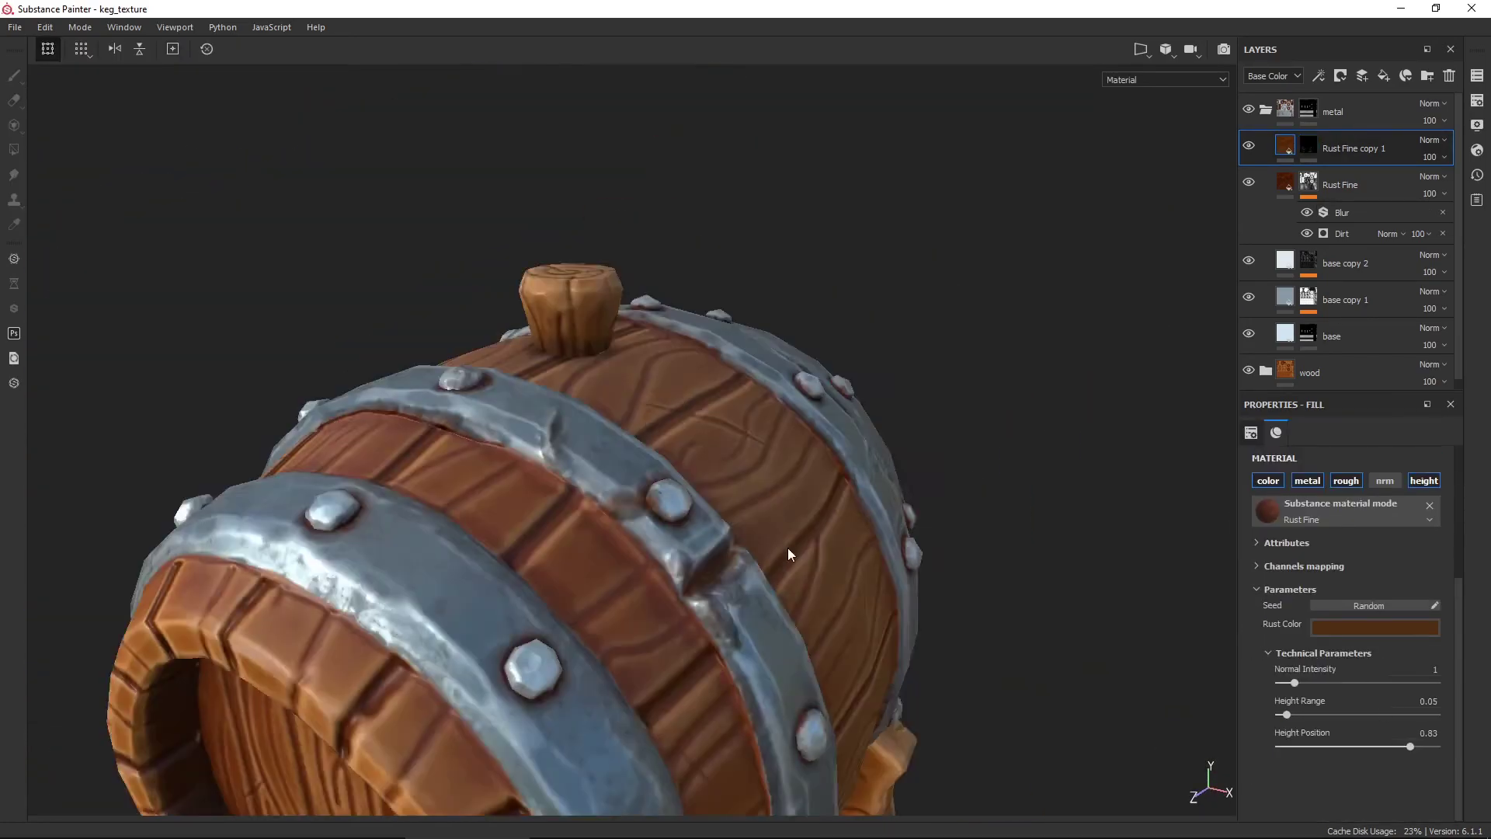
{"action": "left_click_drag", "start_coordinate": [788, 572], "coordinate": [667, 660], "text": "alt"}
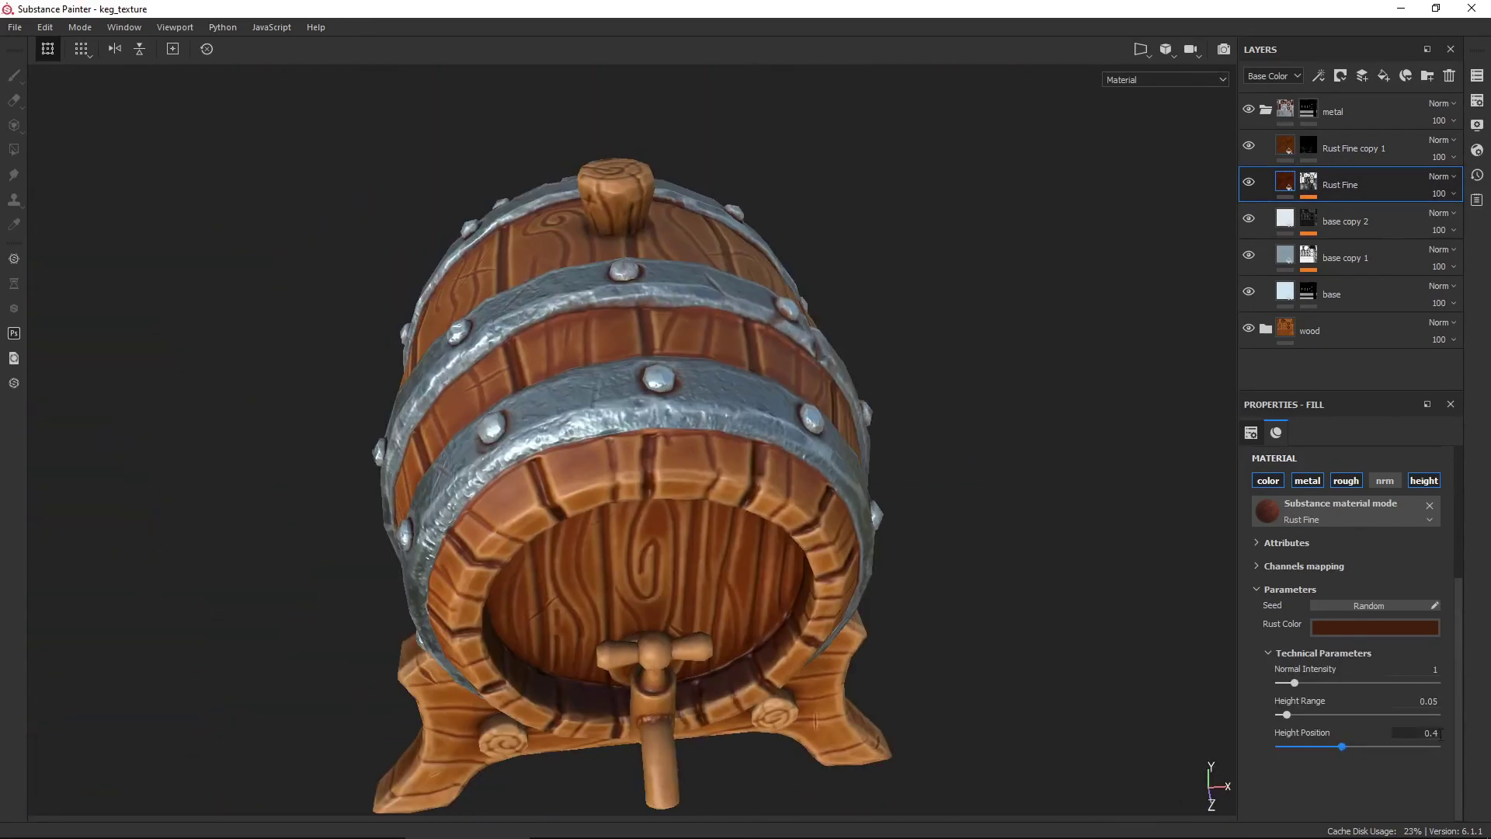
{"action": "left_click_drag", "start_coordinate": [611, 605], "coordinate": [870, 532], "text": "alt"}
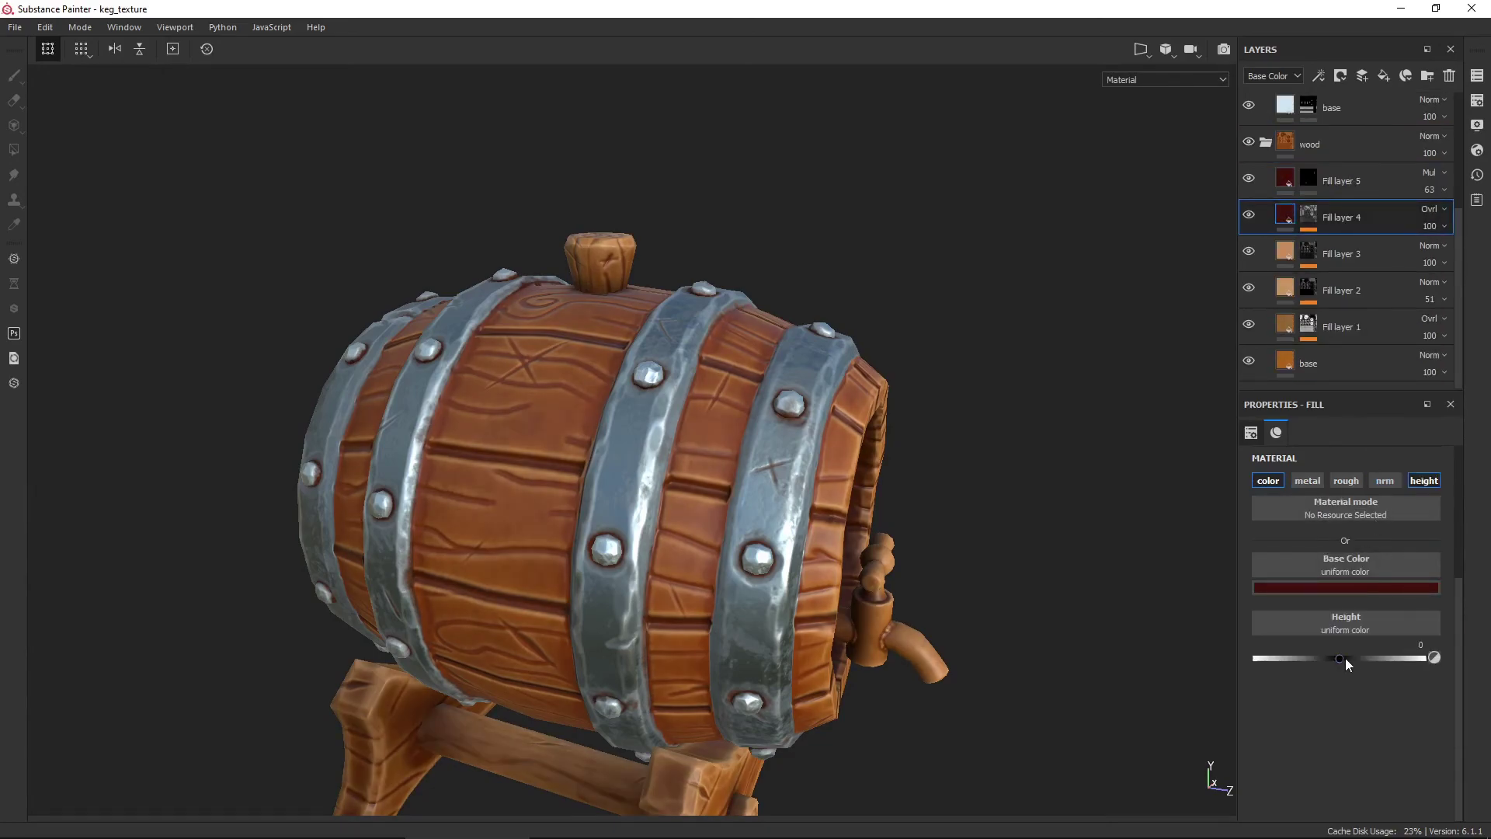
{"action": "left_click_drag", "start_coordinate": [1339, 658], "coordinate": [1347, 658]}
{"action": "left_click_drag", "start_coordinate": [699, 543], "coordinate": [802, 622], "text": "alt"}
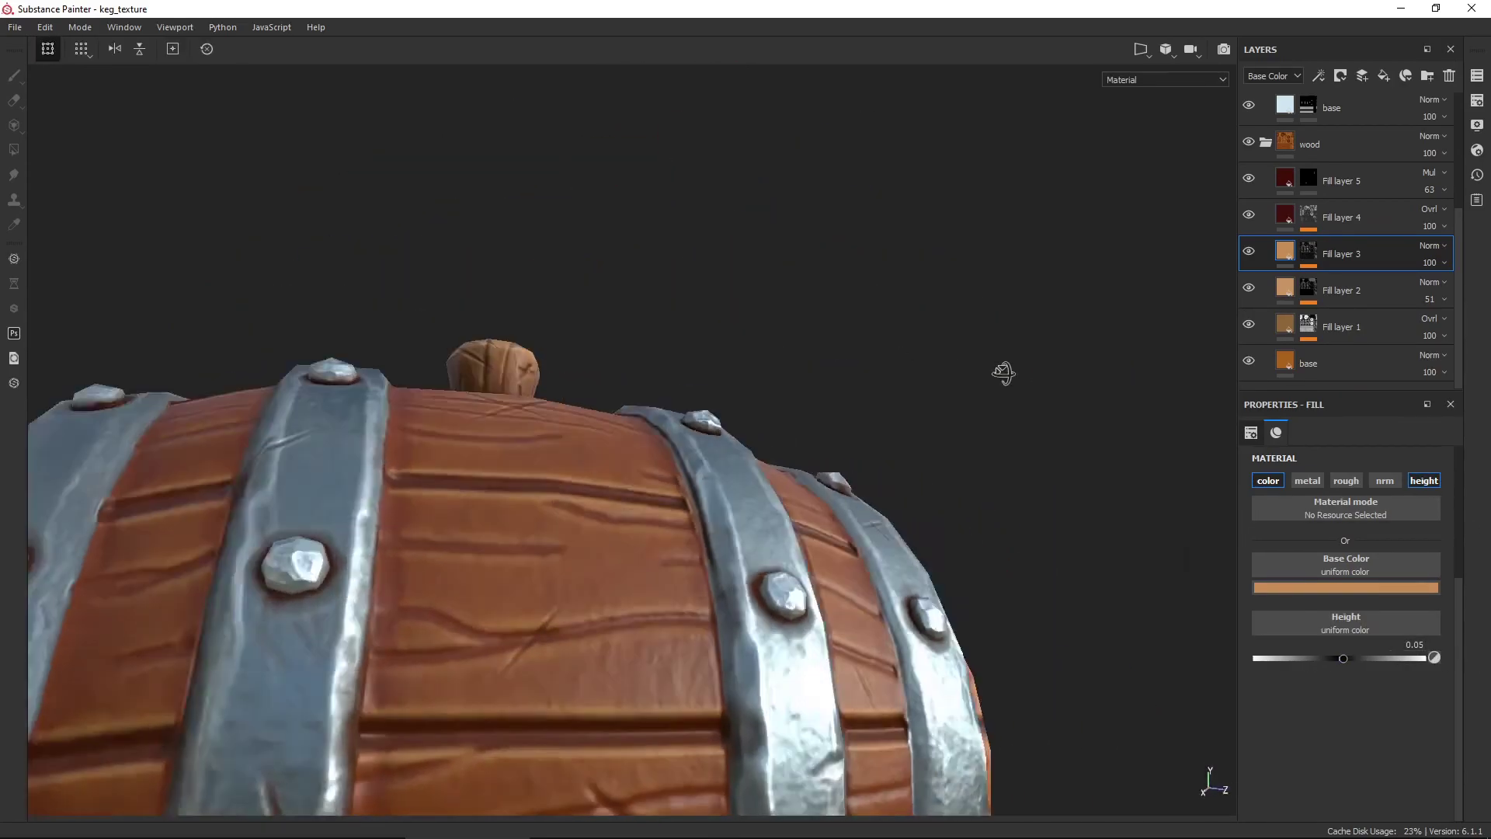
In 2D/3D split view, polygon-fill the top and bottom metal bands into the wood folder's mask.
{"action": "left_click", "coordinate": [1254, 216]}
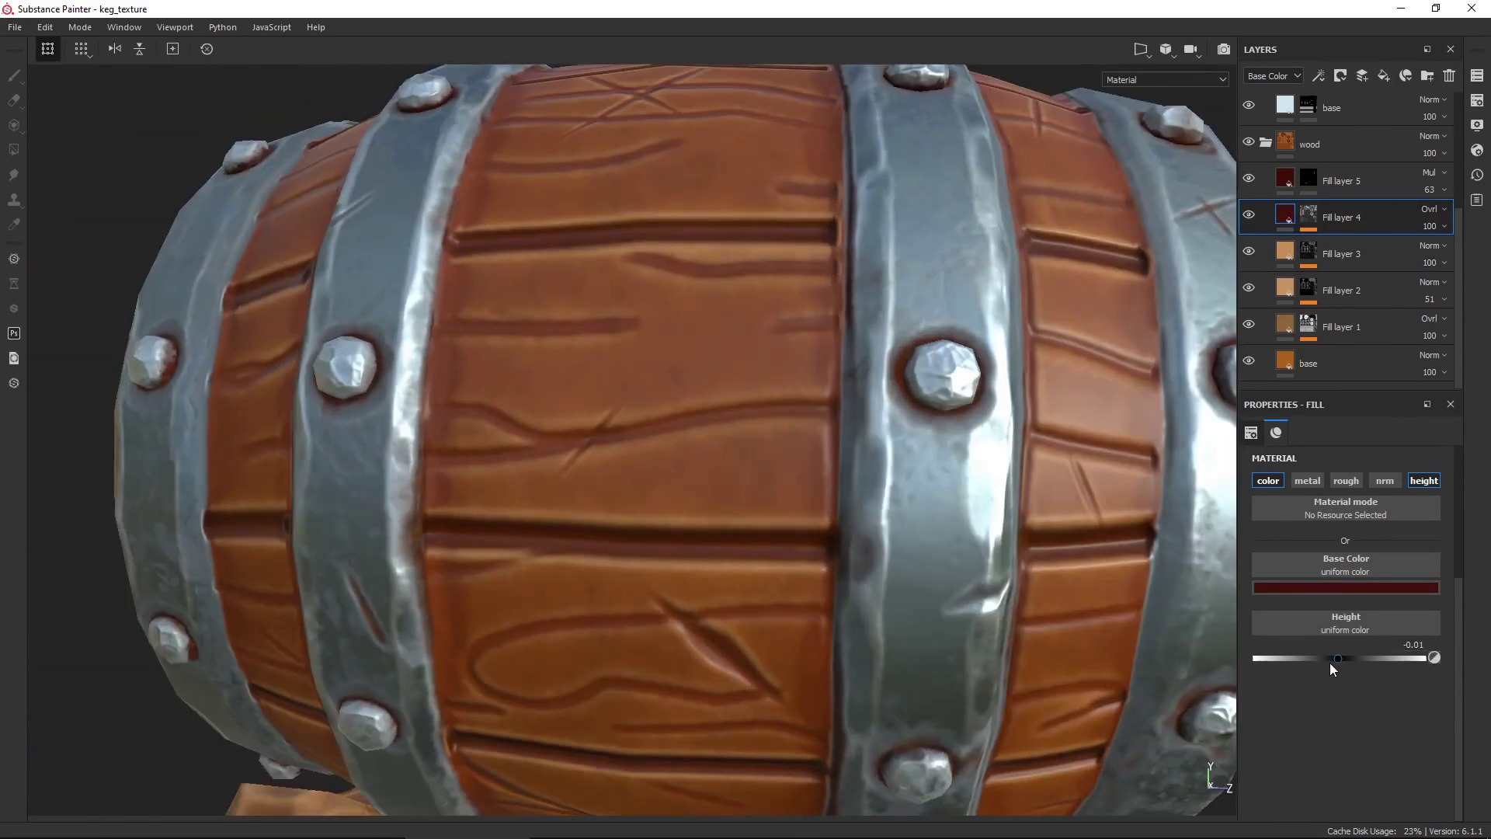
{"action": "right_click", "coordinate": [1351, 328]}
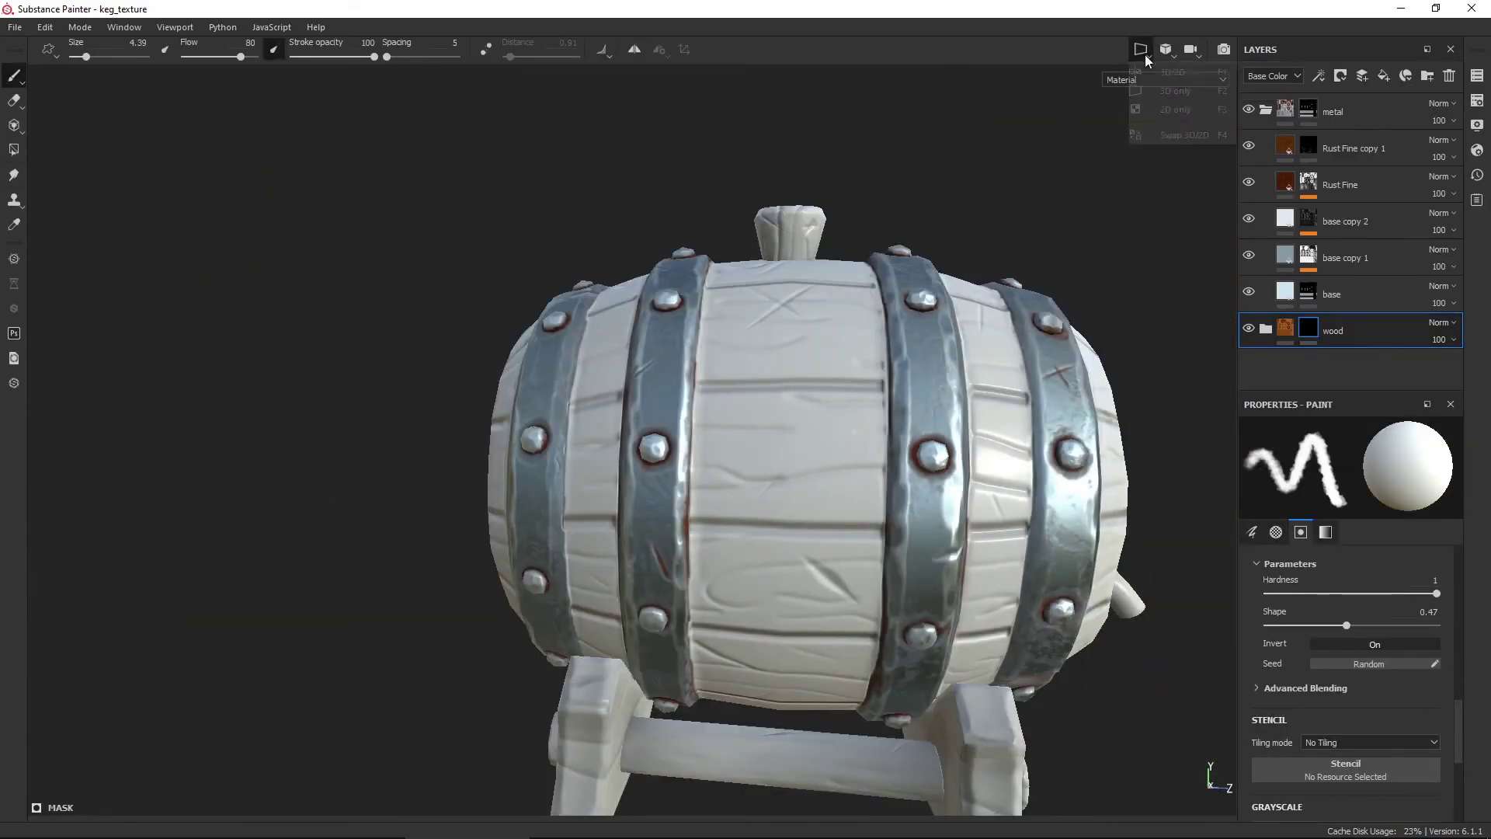
{"action": "left_click", "coordinate": [1172, 71]}
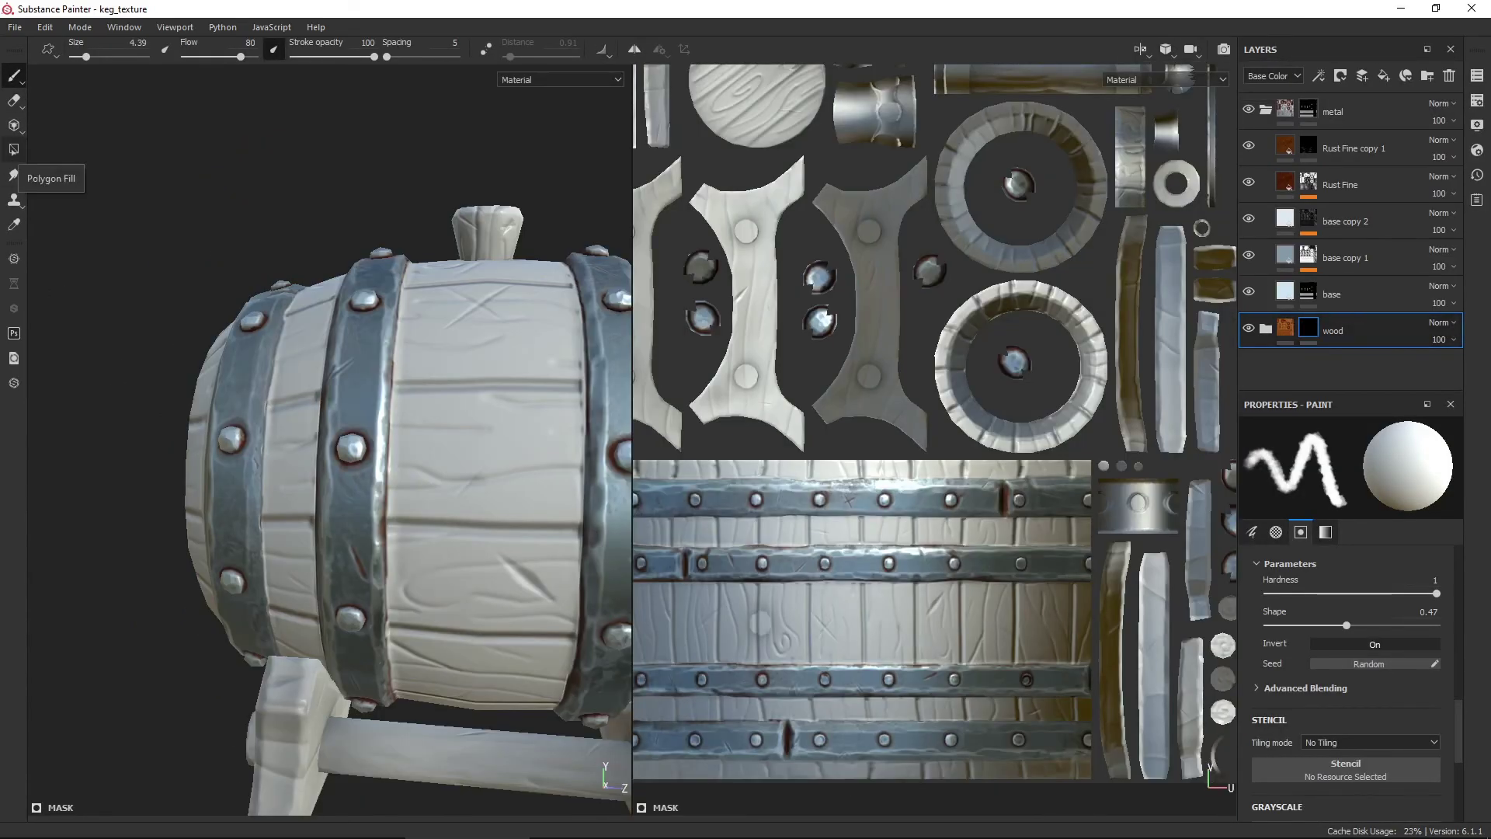
{"action": "left_click", "coordinate": [14, 149]}
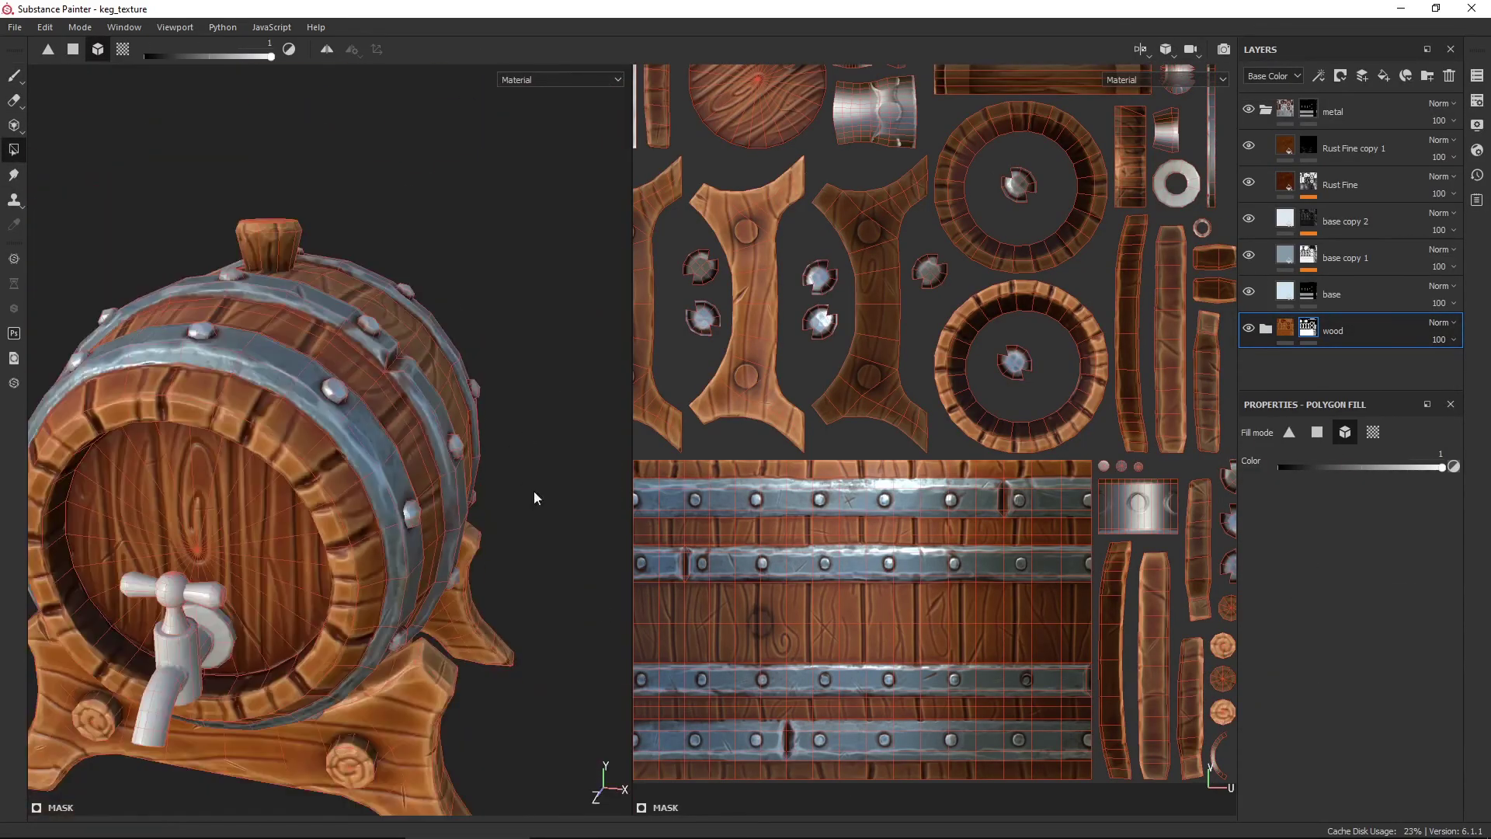
{"action": "left_click", "coordinate": [1317, 431]}
{"action": "left_click", "coordinate": [1210, 469]}
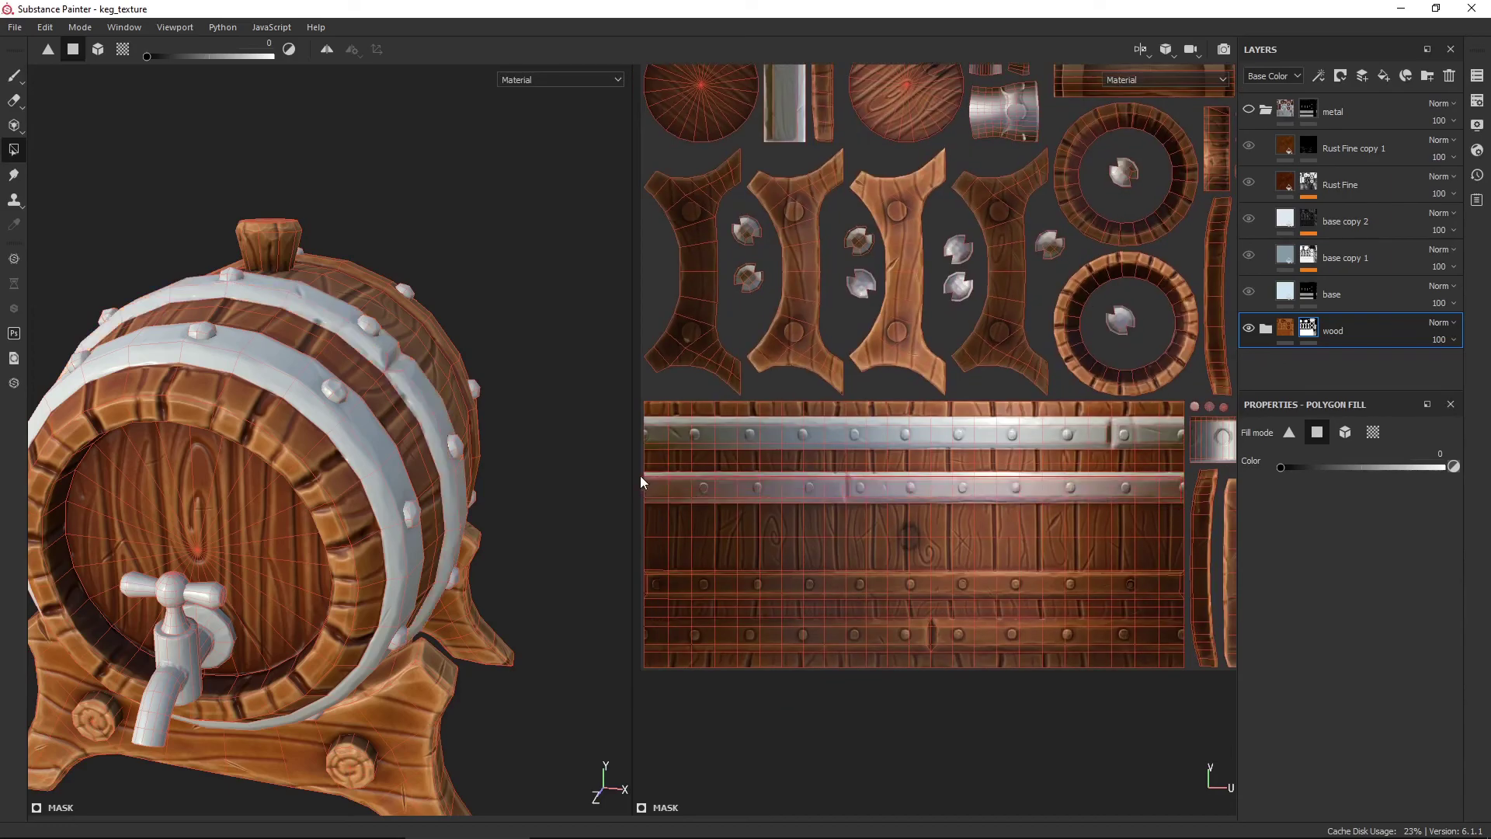
{"action": "middle_click_drag", "start_coordinate": [1210, 469], "coordinate": [958, 563]}
{"action": "left_click", "coordinate": [959, 567]}
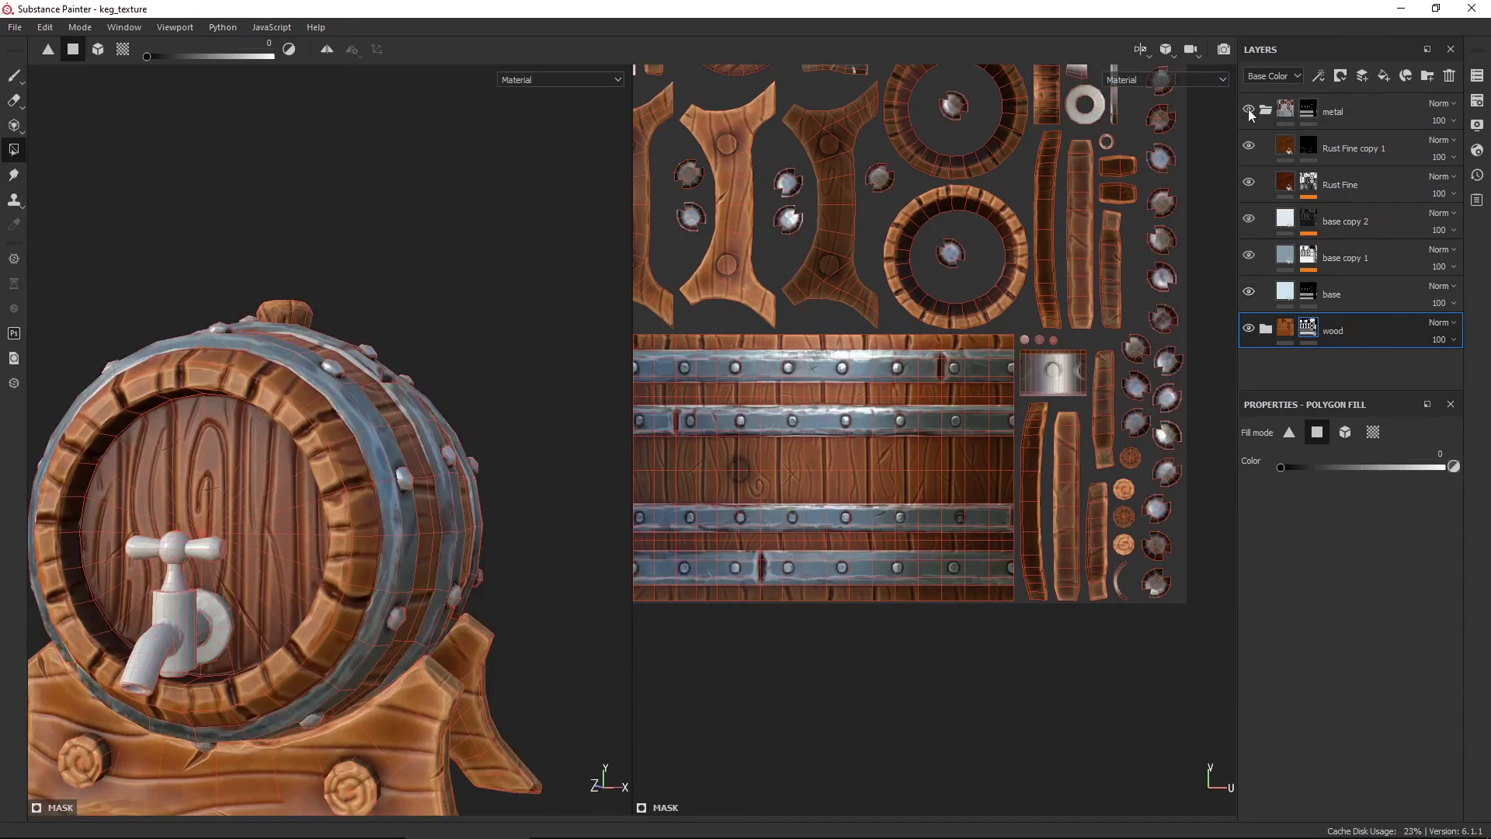
{"action": "right_click", "coordinate": [1310, 144]}
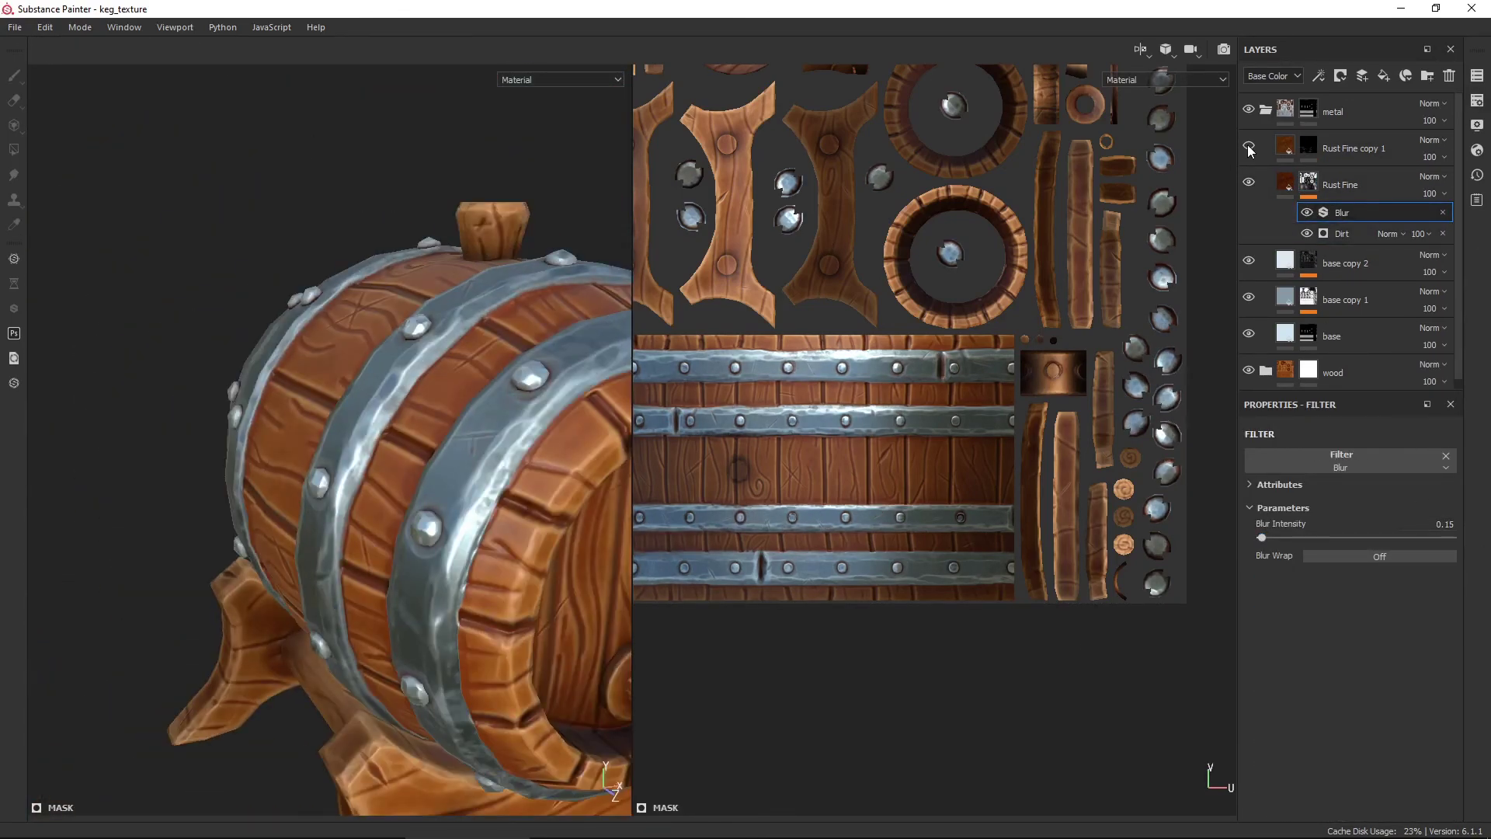
{"action": "left_click", "coordinate": [1340, 147]}
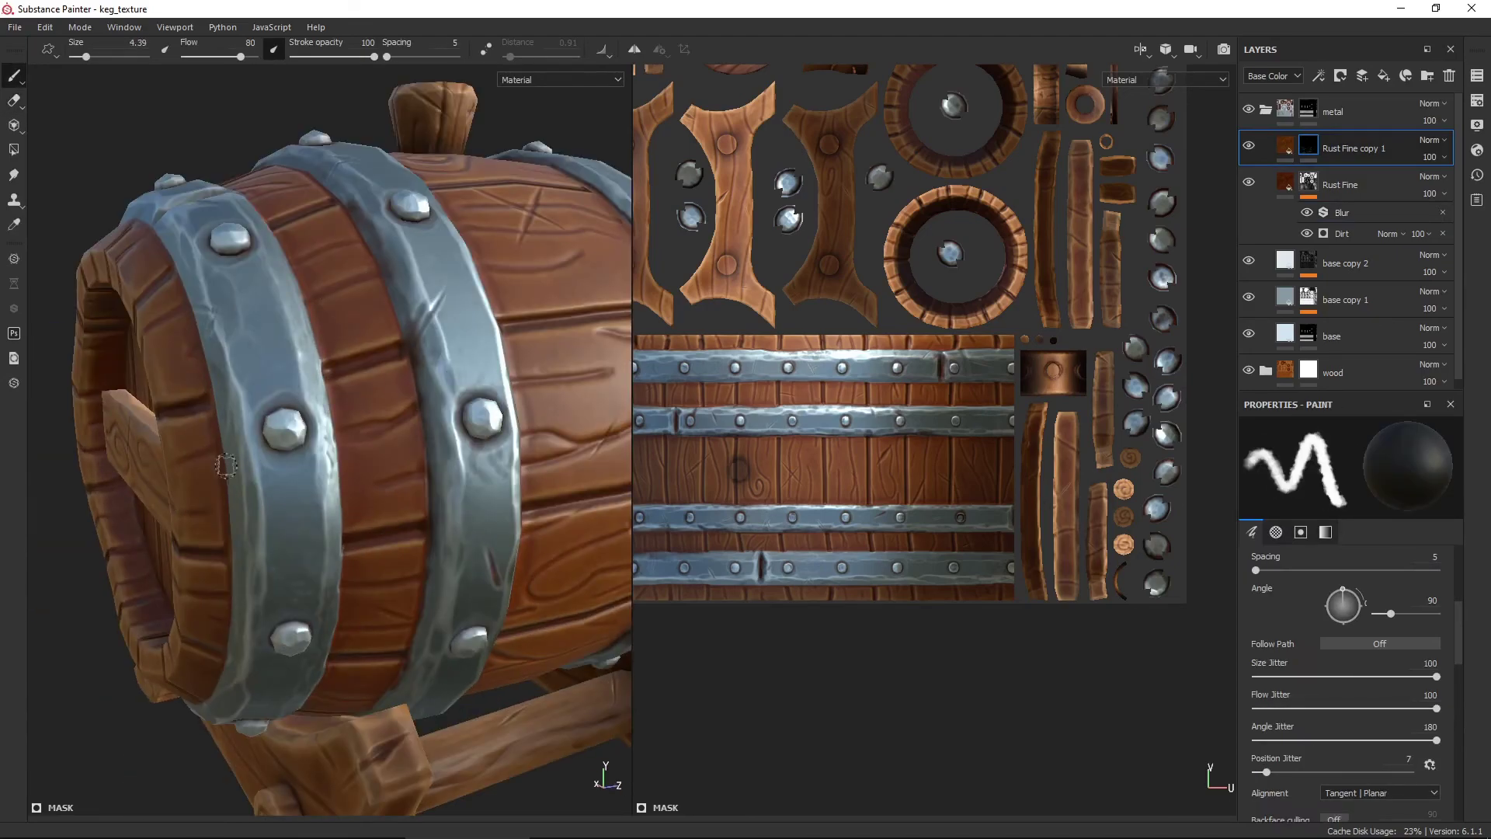
{"action": "left_click_drag", "start_coordinate": [226, 465], "coordinate": [350, 222], "text": "alt"}
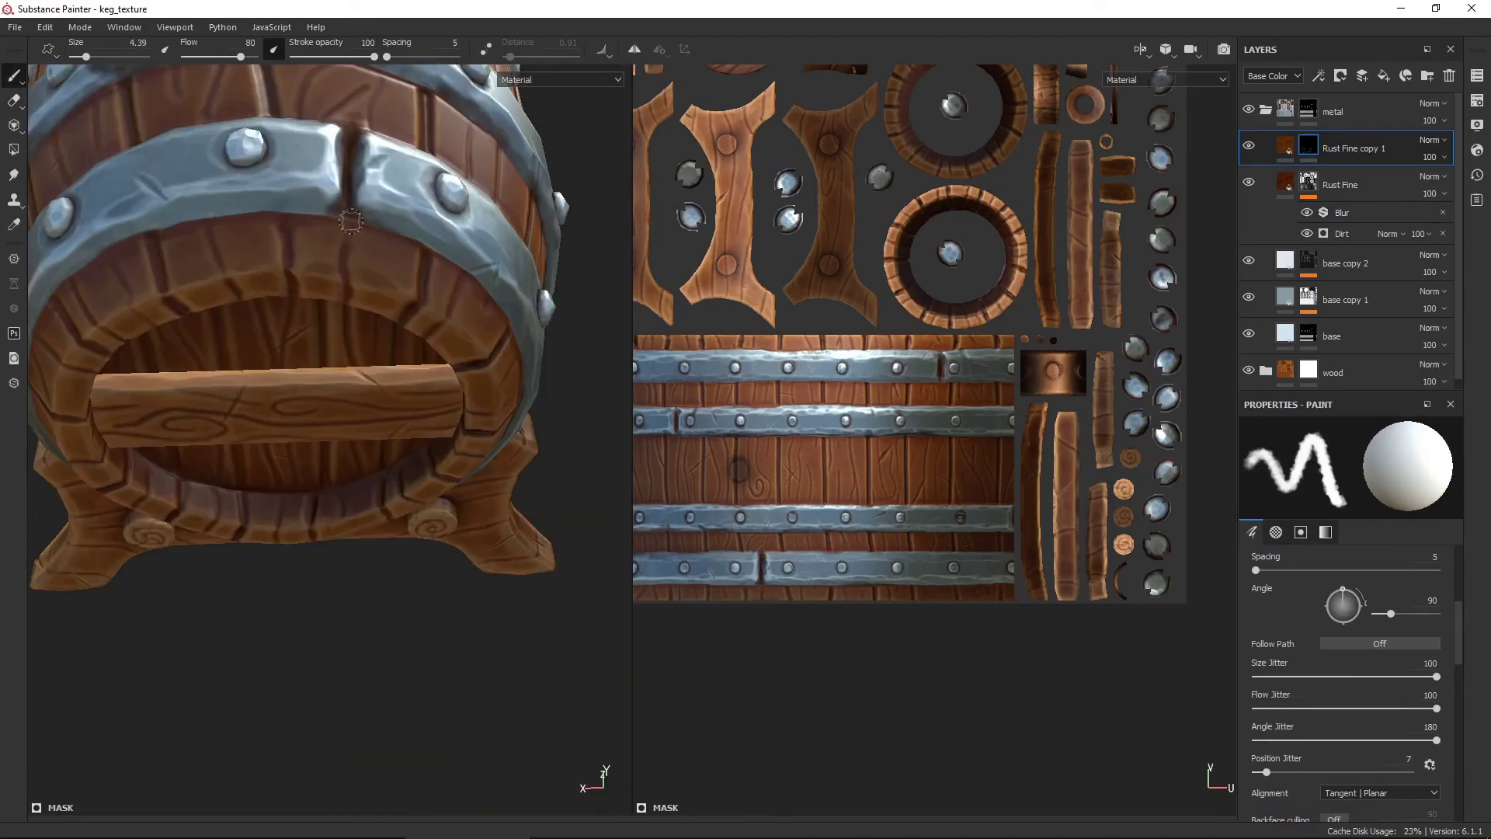
{"action": "left_click_drag", "start_coordinate": [161, 261], "coordinate": [63, 579], "text": "alt"}
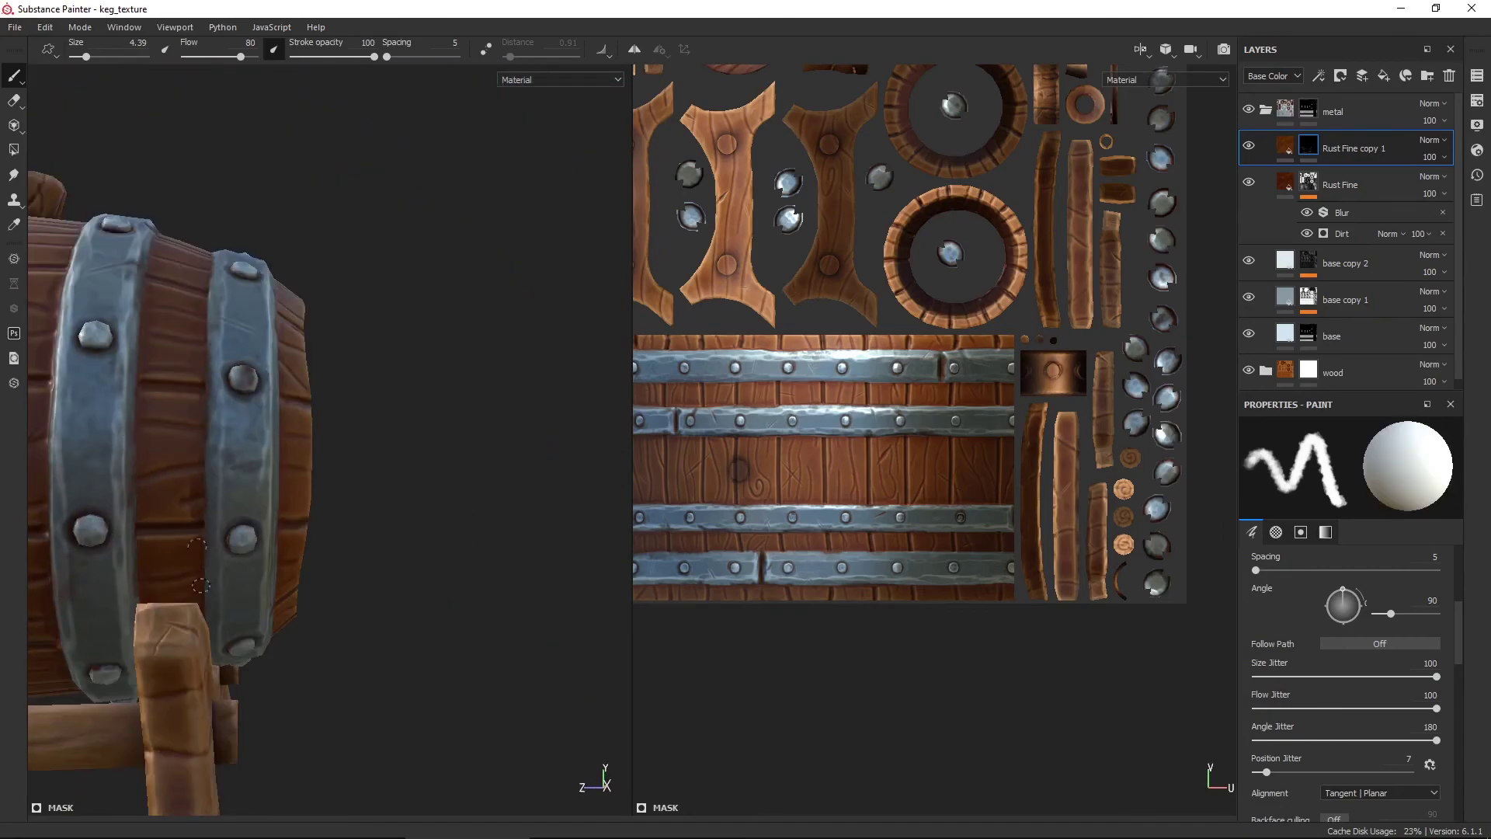
{"action": "mouse_move", "coordinate": [200, 584]}
{"action": "left_mouse_down", "text": "alt"}
{"action": "mouse_move", "coordinate": [397, 738]}
{"action": "mouse_move", "coordinate": [501, 657]}
{"action": "left_mouse_up", "text": "alt"}
{"action": "left_click_drag", "start_coordinate": [541, 610], "coordinate": [606, 590], "text": "alt"}
{"action": "scroll", "coordinate": [1028, 561], "scroll_direction": "up", "scroll_amount": 5}
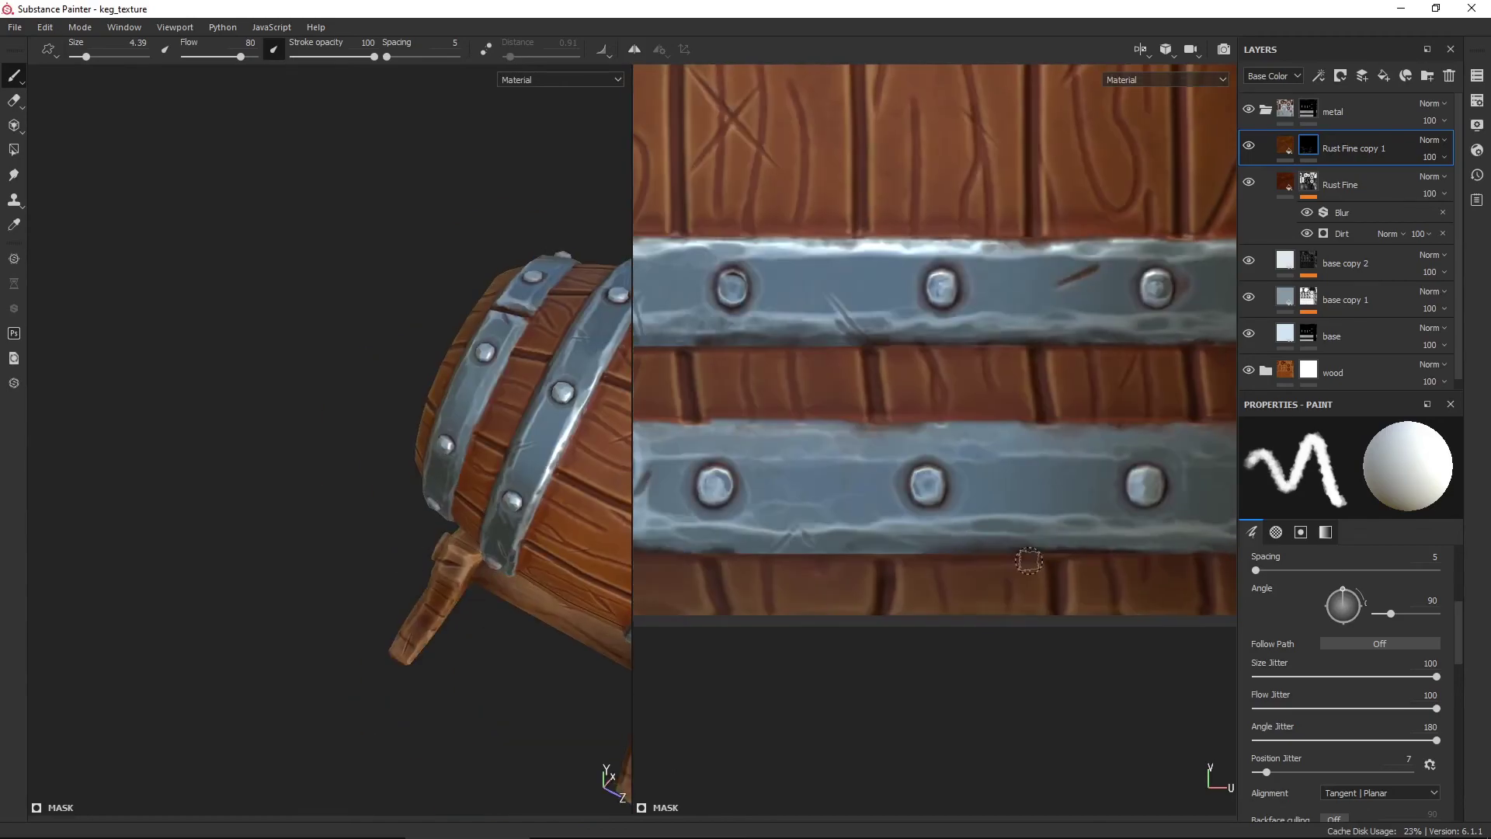
{"action": "scroll", "coordinate": [824, 554], "scroll_direction": "down", "scroll_amount": 1}
{"action": "scroll", "coordinate": [932, 535], "scroll_direction": "down", "scroll_amount": 2}
{"action": "scroll", "coordinate": [1010, 520], "scroll_direction": "down", "scroll_amount": 1}
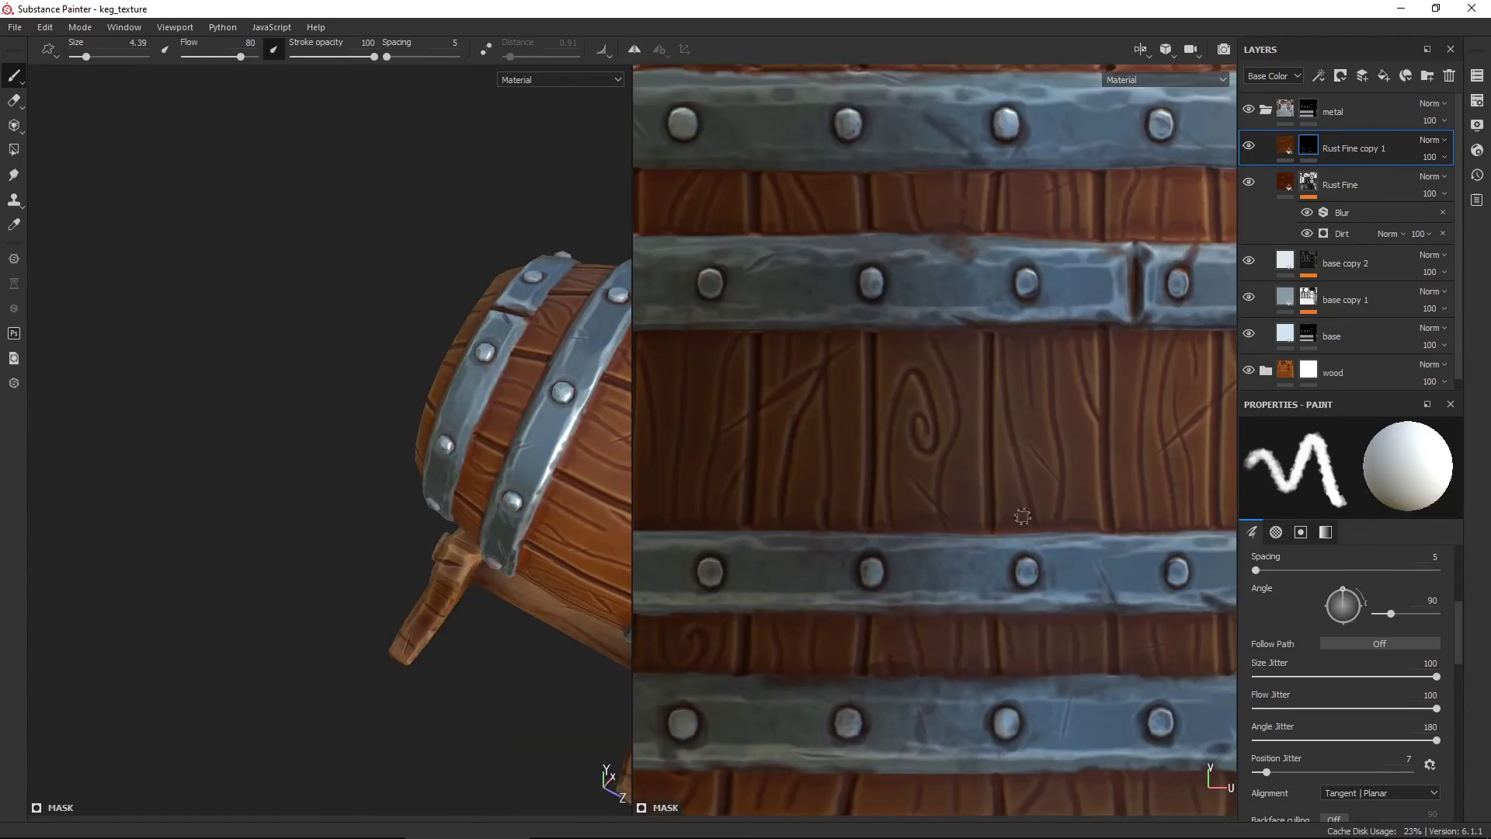
{"action": "scroll", "coordinate": [1069, 509], "scroll_direction": "down", "scroll_amount": 1}
{"action": "scroll", "coordinate": [1093, 153], "scroll_direction": "down", "scroll_amount": 2}
{"action": "scroll", "coordinate": [1010, 310], "scroll_direction": "down", "scroll_amount": 1}
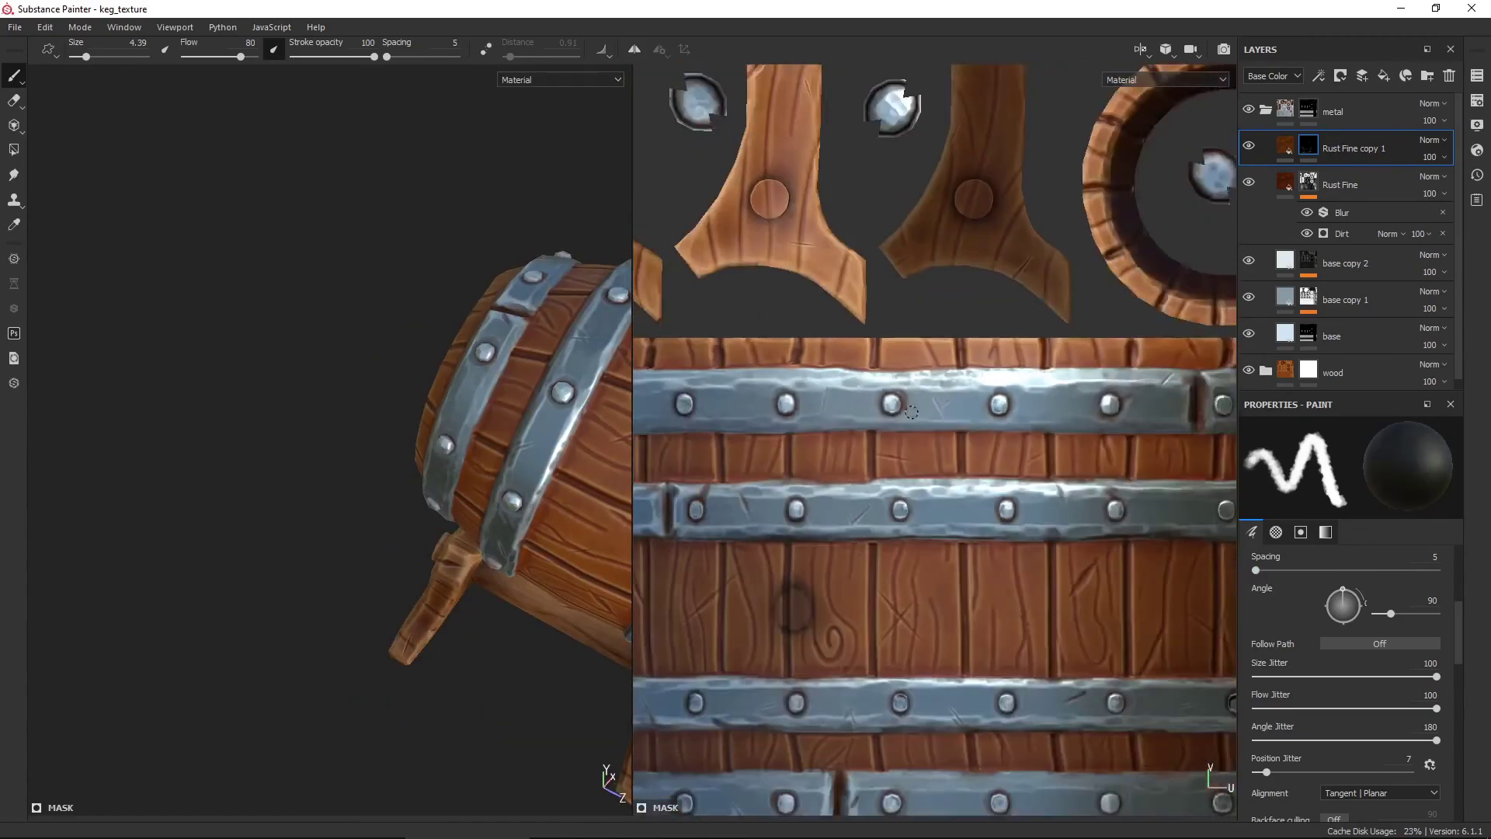
{"action": "left_click_drag", "start_coordinate": [350, 466], "coordinate": [437, 471], "text": "alt"}
{"action": "scroll", "coordinate": [438, 471], "scroll_direction": "up", "scroll_amount": 1}
Duplicate the base copy 2 metal layer and set up polygon fill for its mask.
{"action": "left_click", "coordinate": [1264, 342]}
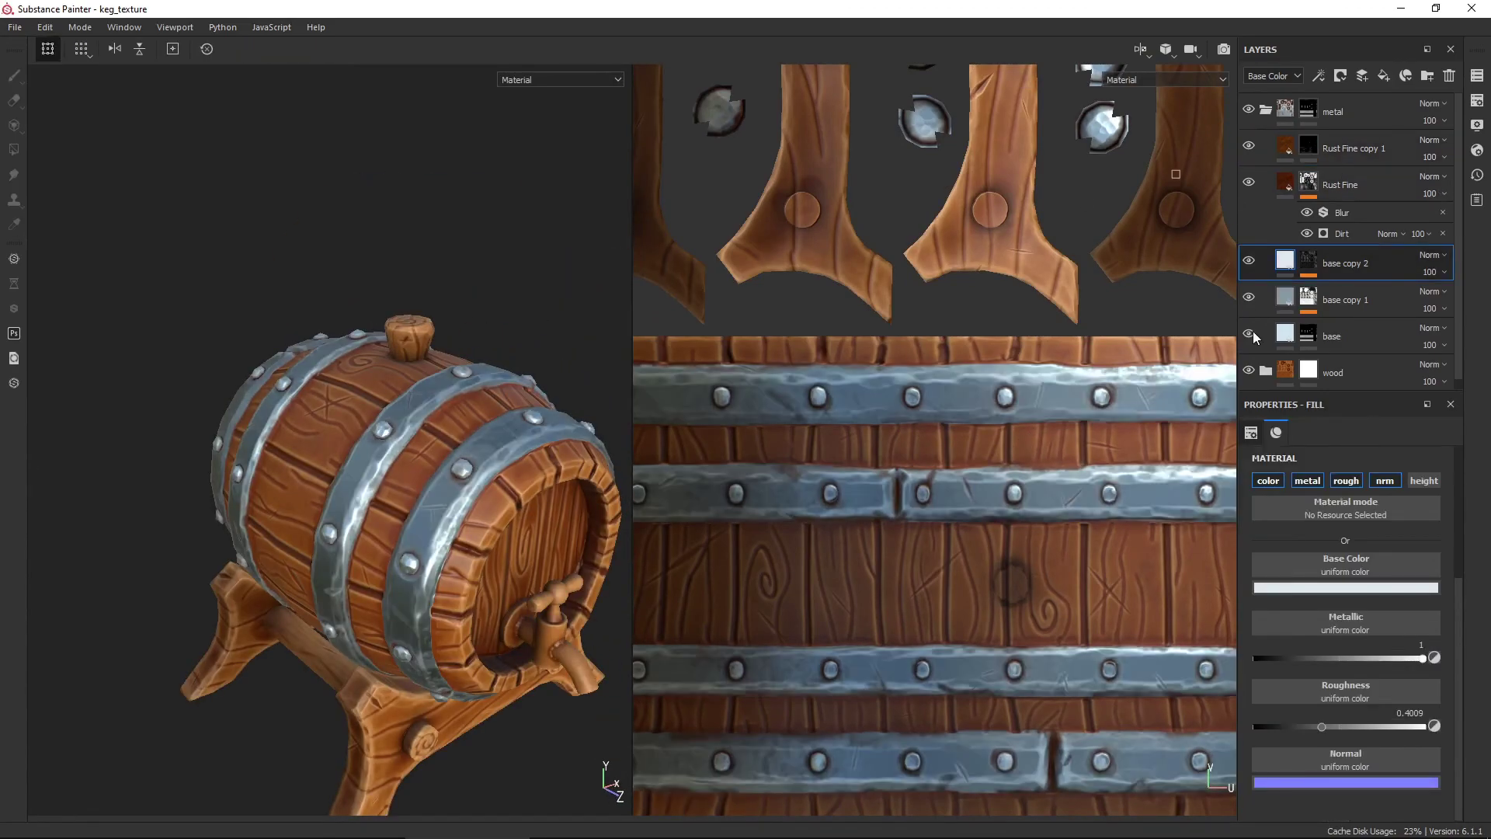
{"action": "key", "text": "ctrl+d"}
{"action": "left_click_drag", "start_coordinate": [1264, 357], "coordinate": [1284, 297]}
{"action": "key", "text": "4"}
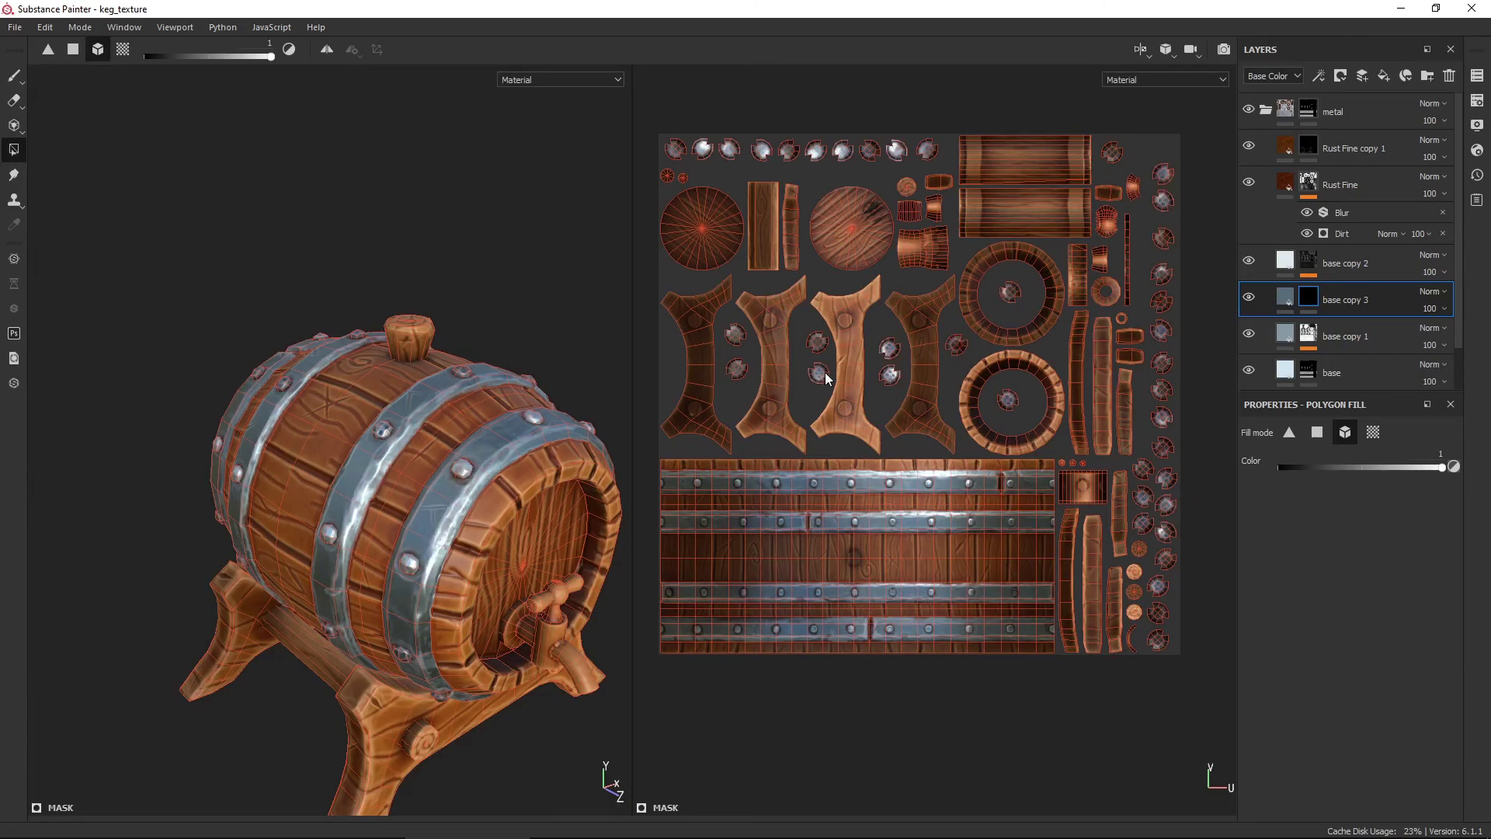
{"action": "left_click_drag", "start_coordinate": [465, 466], "coordinate": [567, 295], "text": "alt"}
Set the duplicate's base colour to dark blue-grey after a copper-brown trial.
{"action": "left_click", "coordinate": [1285, 298]}
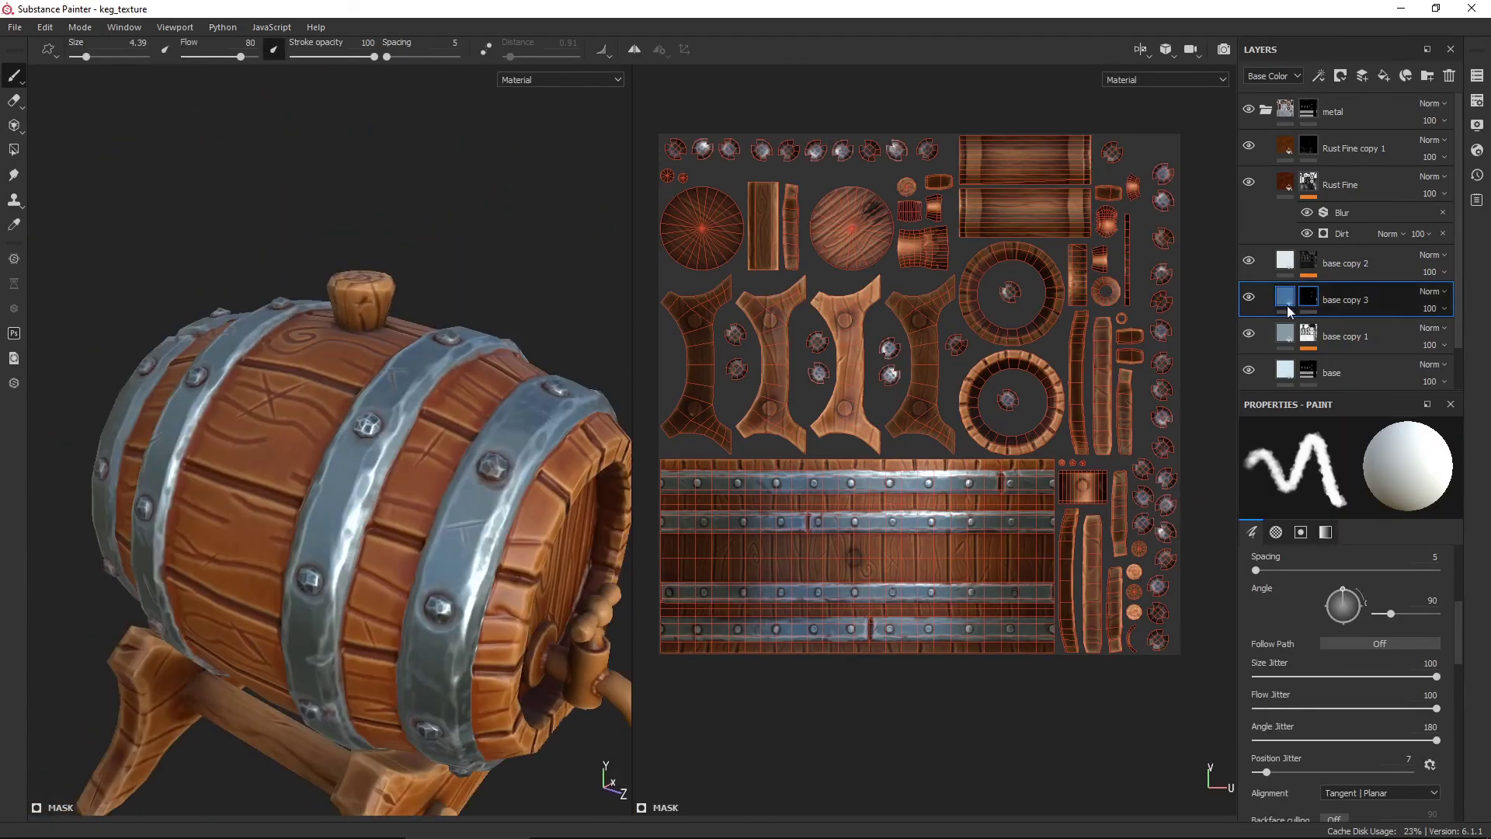
{"action": "left_click", "coordinate": [1346, 588]}
{"action": "left_click_drag", "start_coordinate": [1470, 621], "coordinate": [1470, 688]}
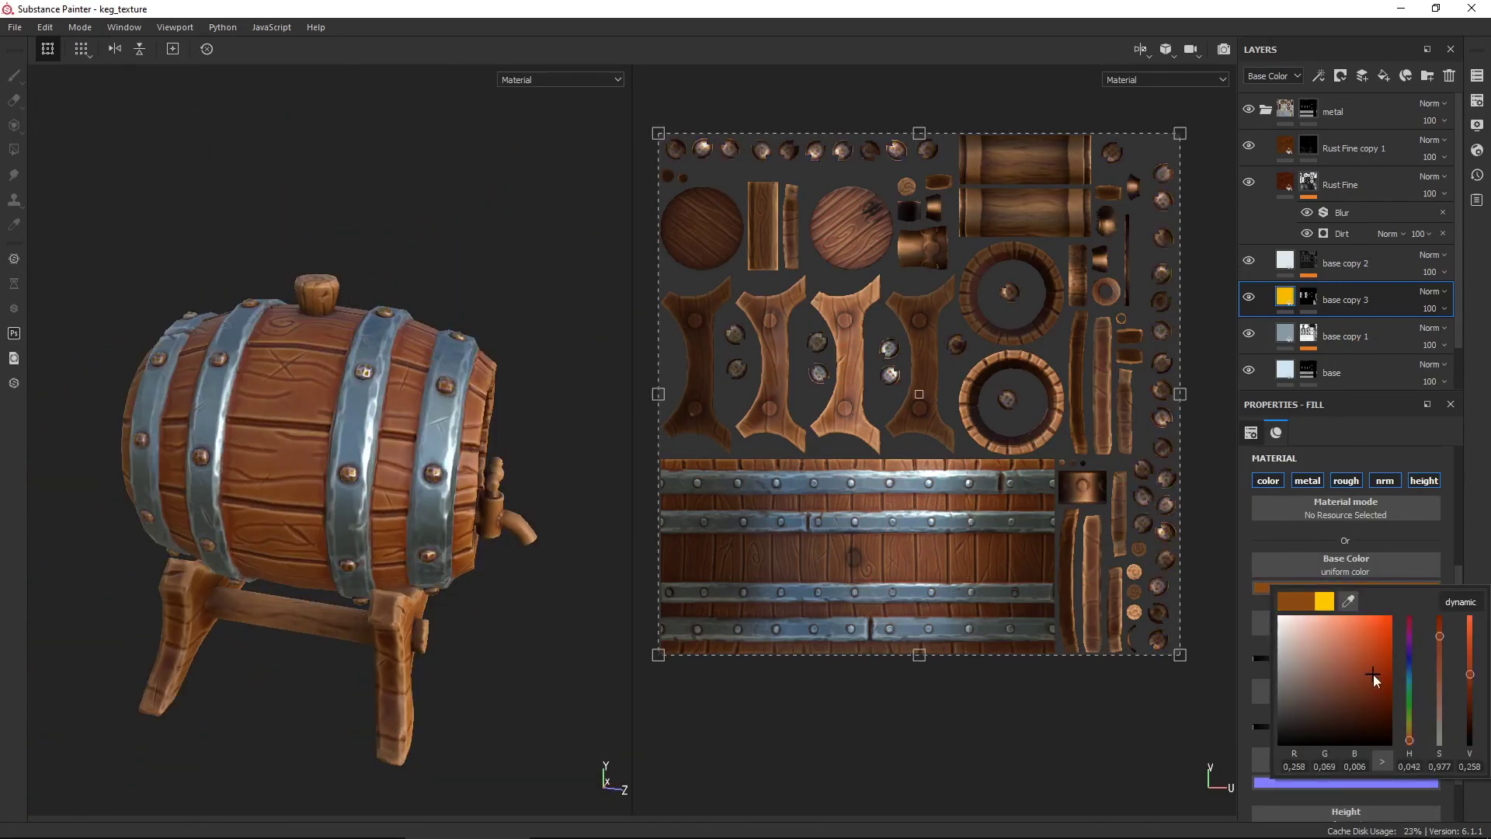
{"action": "left_click_drag", "start_coordinate": [365, 466], "coordinate": [428, 443], "text": "alt"}
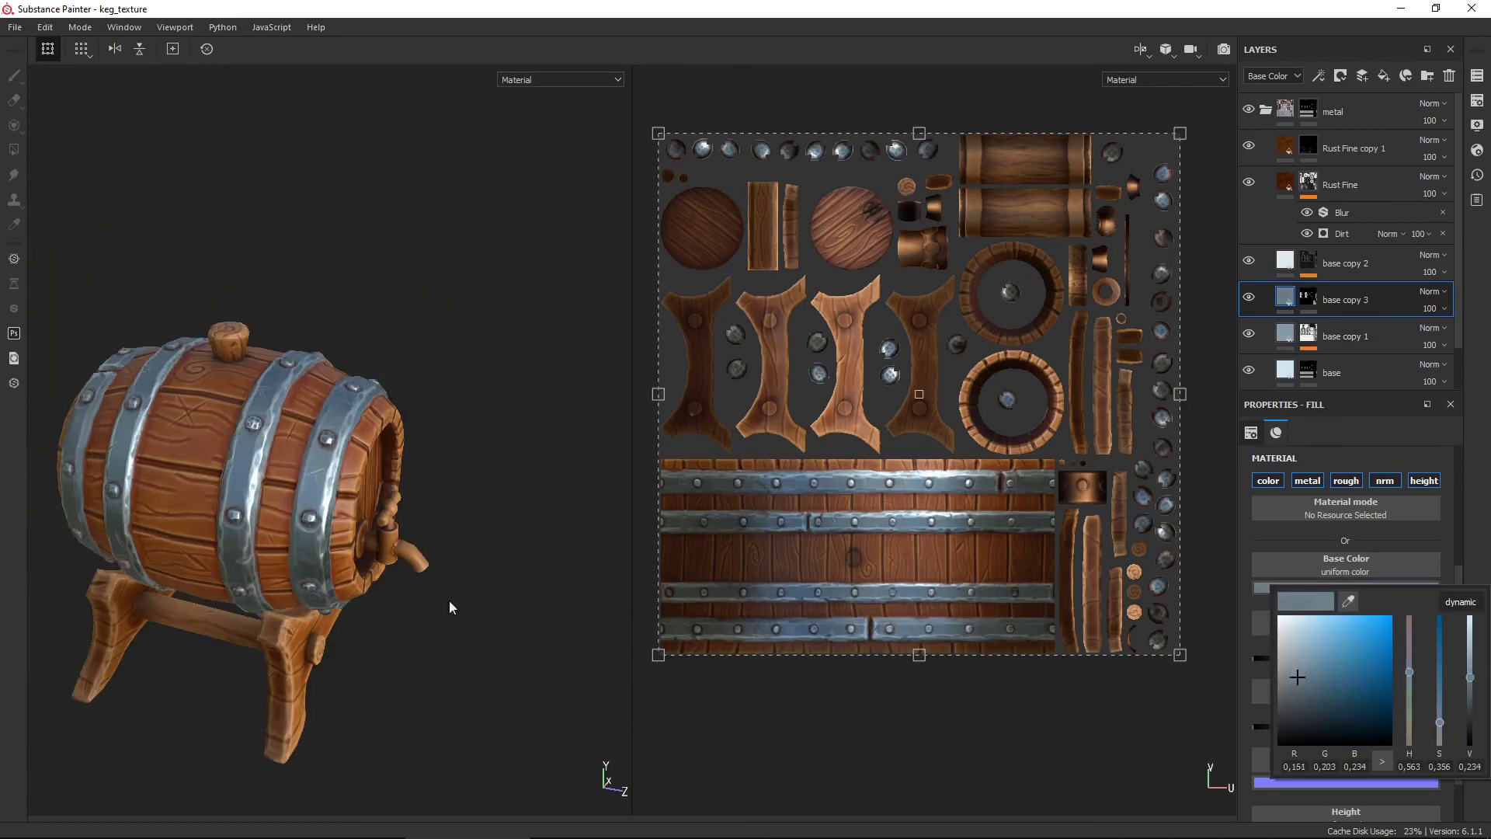
{"action": "mouse_move", "coordinate": [316, 596]}
{"action": "left_mouse_down", "text": "alt"}
{"action": "mouse_move", "coordinate": [542, 677]}
{"action": "mouse_move", "coordinate": [310, 454]}
{"action": "mouse_move", "coordinate": [143, 528]}
{"action": "mouse_move", "coordinate": [311, 490]}
{"action": "left_mouse_up", "text": "alt"}
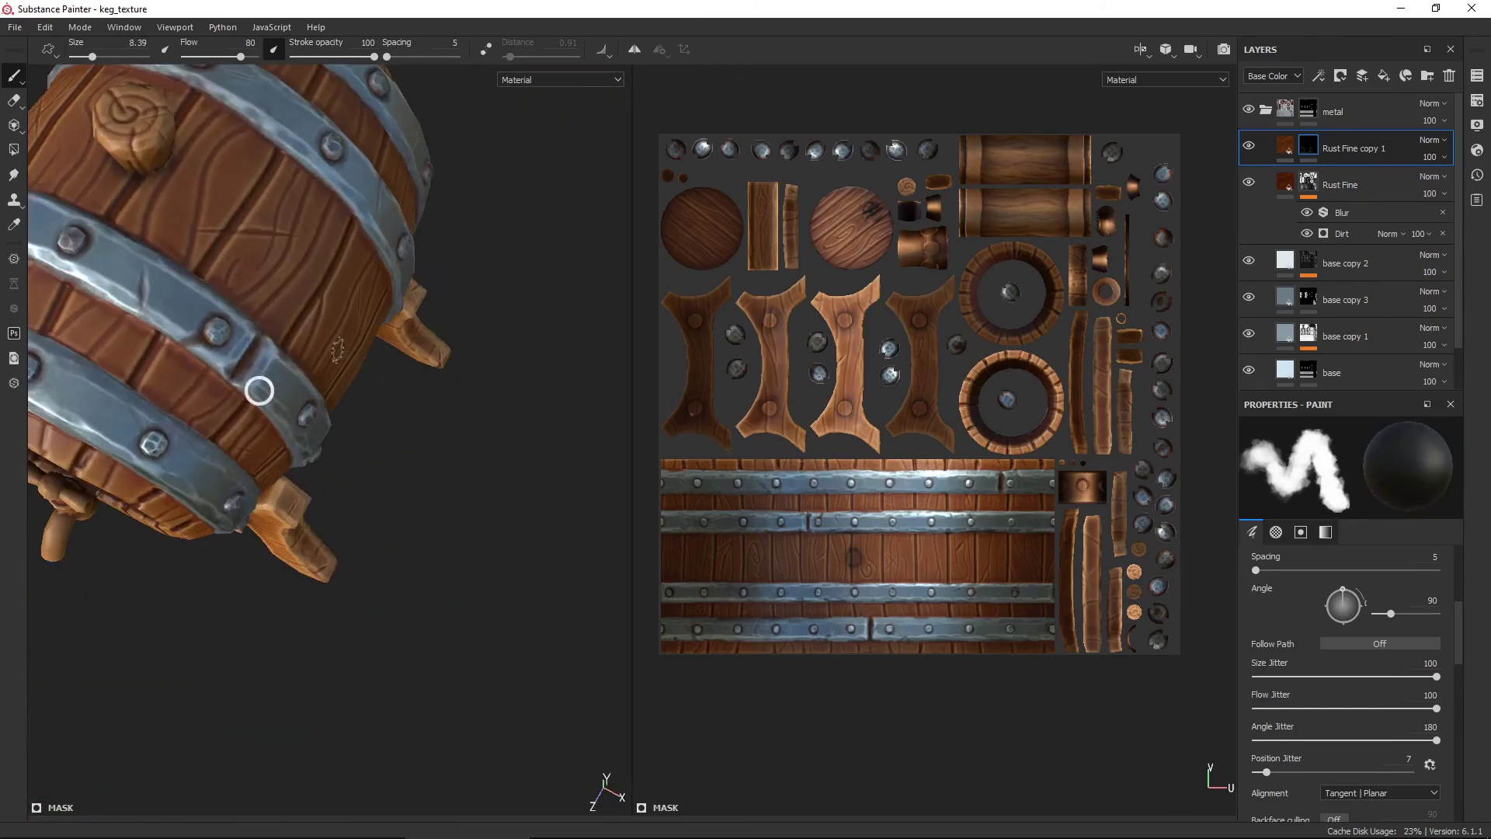
Duplicate the metal group, give it a black mask, and polygon-fill a mask on base copy 1.
{"action": "key", "text": "f"}
{"action": "right_click", "coordinate": [1336, 111]}
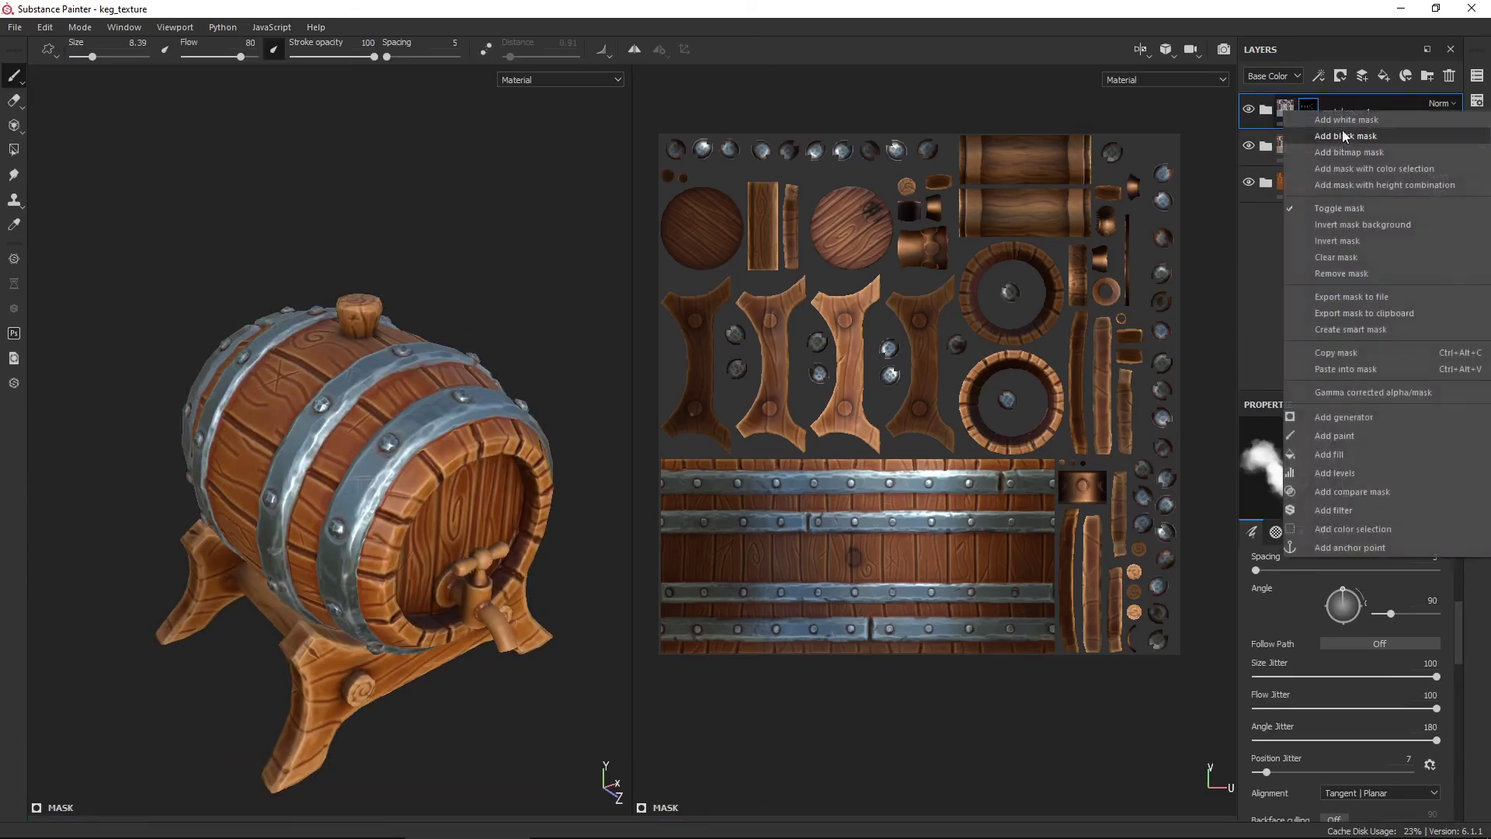
{"action": "left_click", "coordinate": [1341, 129]}
{"action": "key", "text": "4"}
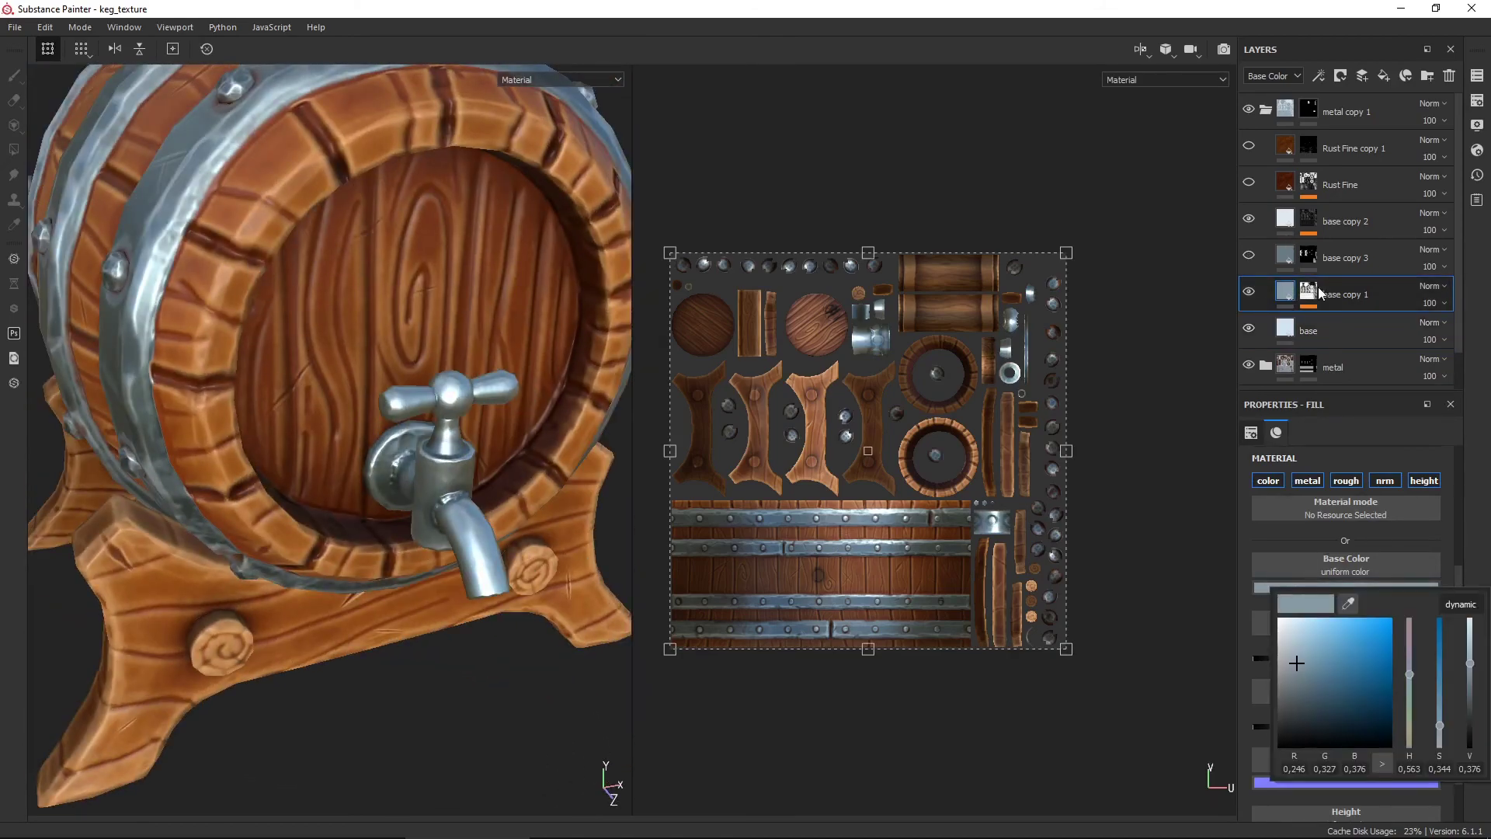
{"action": "left_click", "coordinate": [1316, 291]}
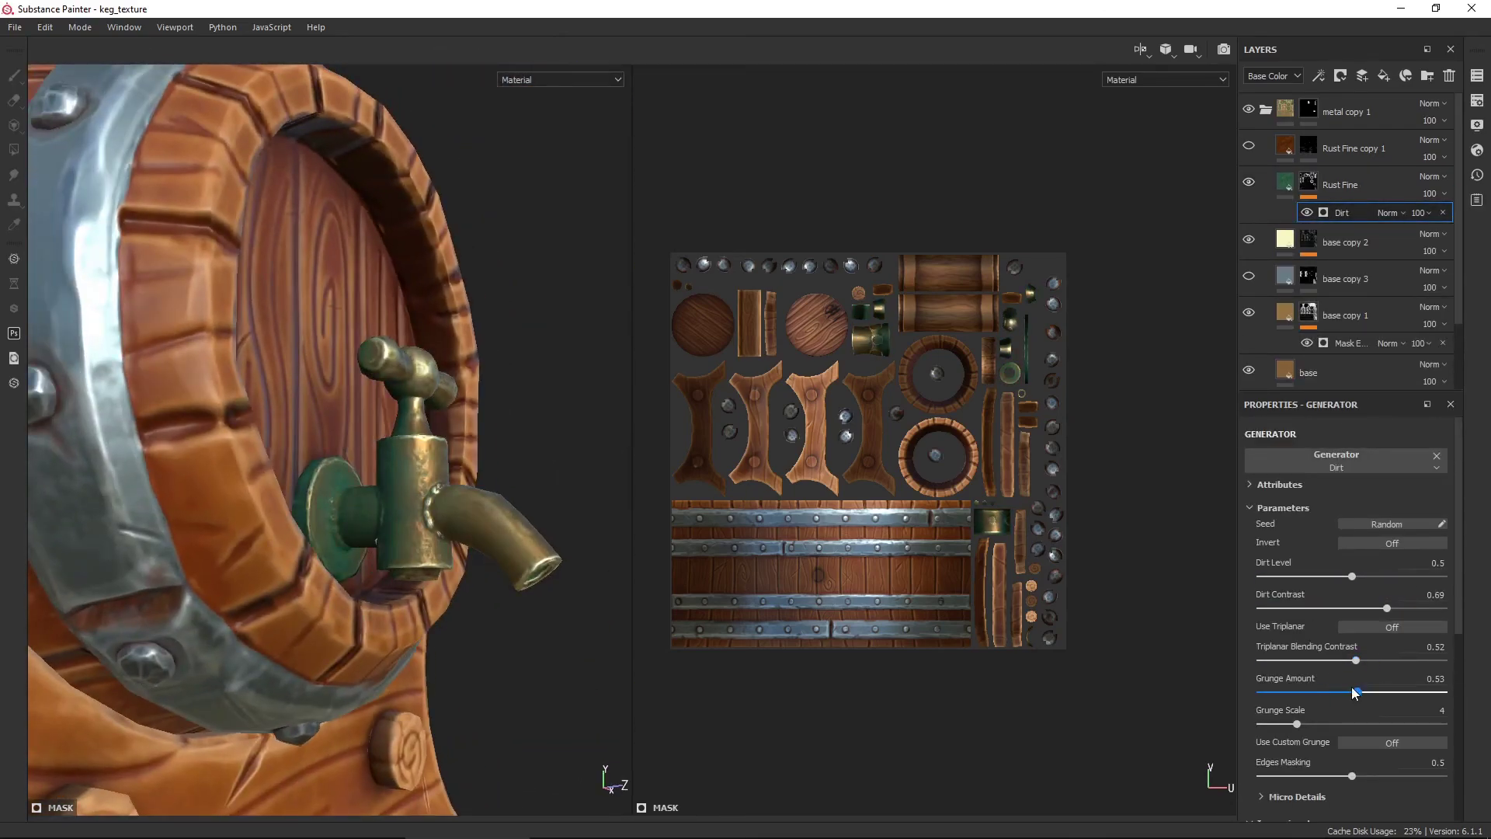
Tweak the dirt grunge amount and scale, then apply the Bronze Statue smart material to the tap layer.
{"action": "left_click_drag", "start_coordinate": [1353, 692], "coordinate": [1461, 727]}
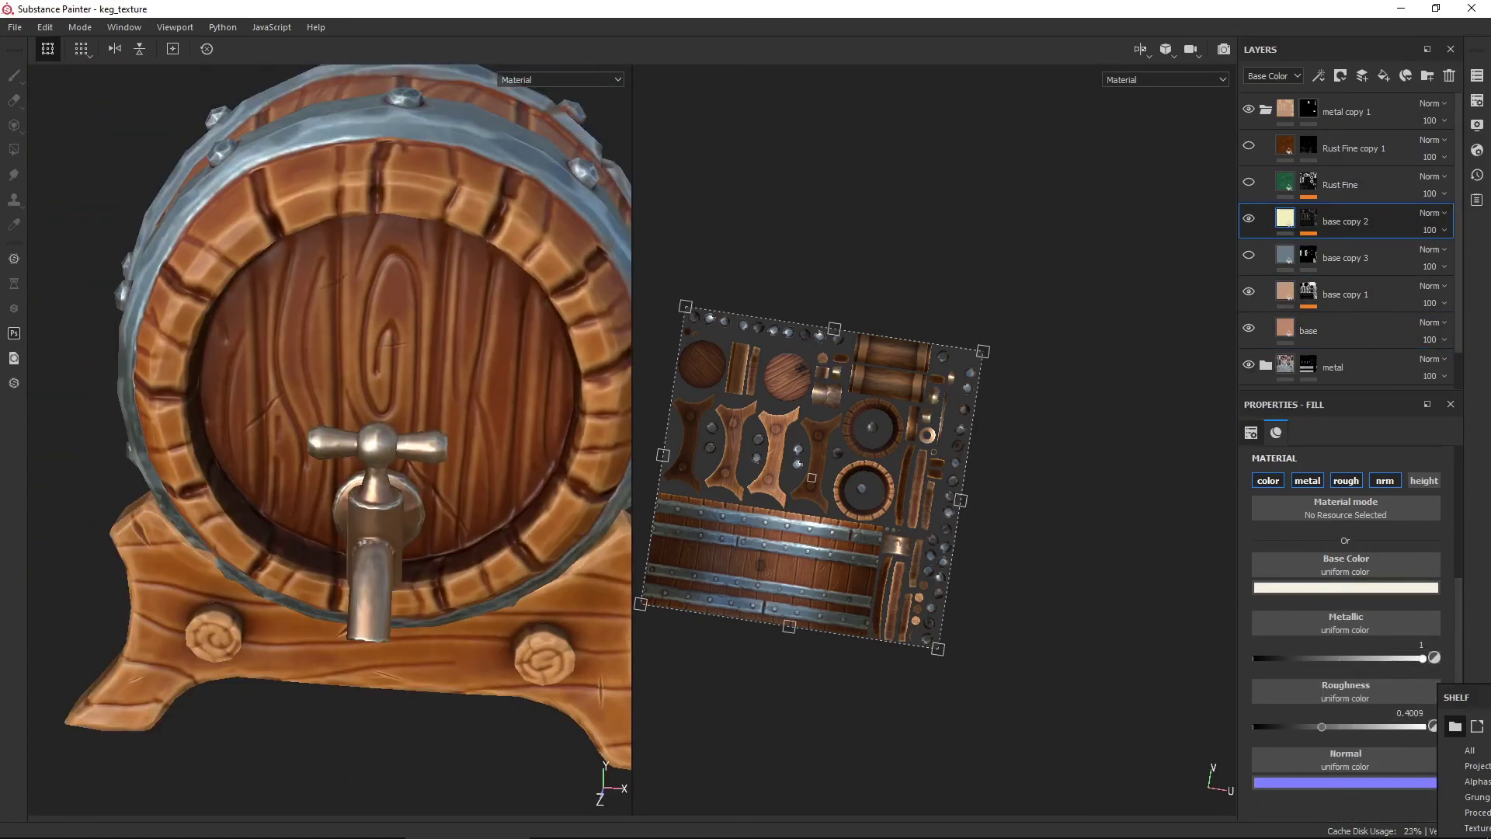
{"action": "left_click_drag", "start_coordinate": [1339, 207], "coordinate": [1285, 221]}
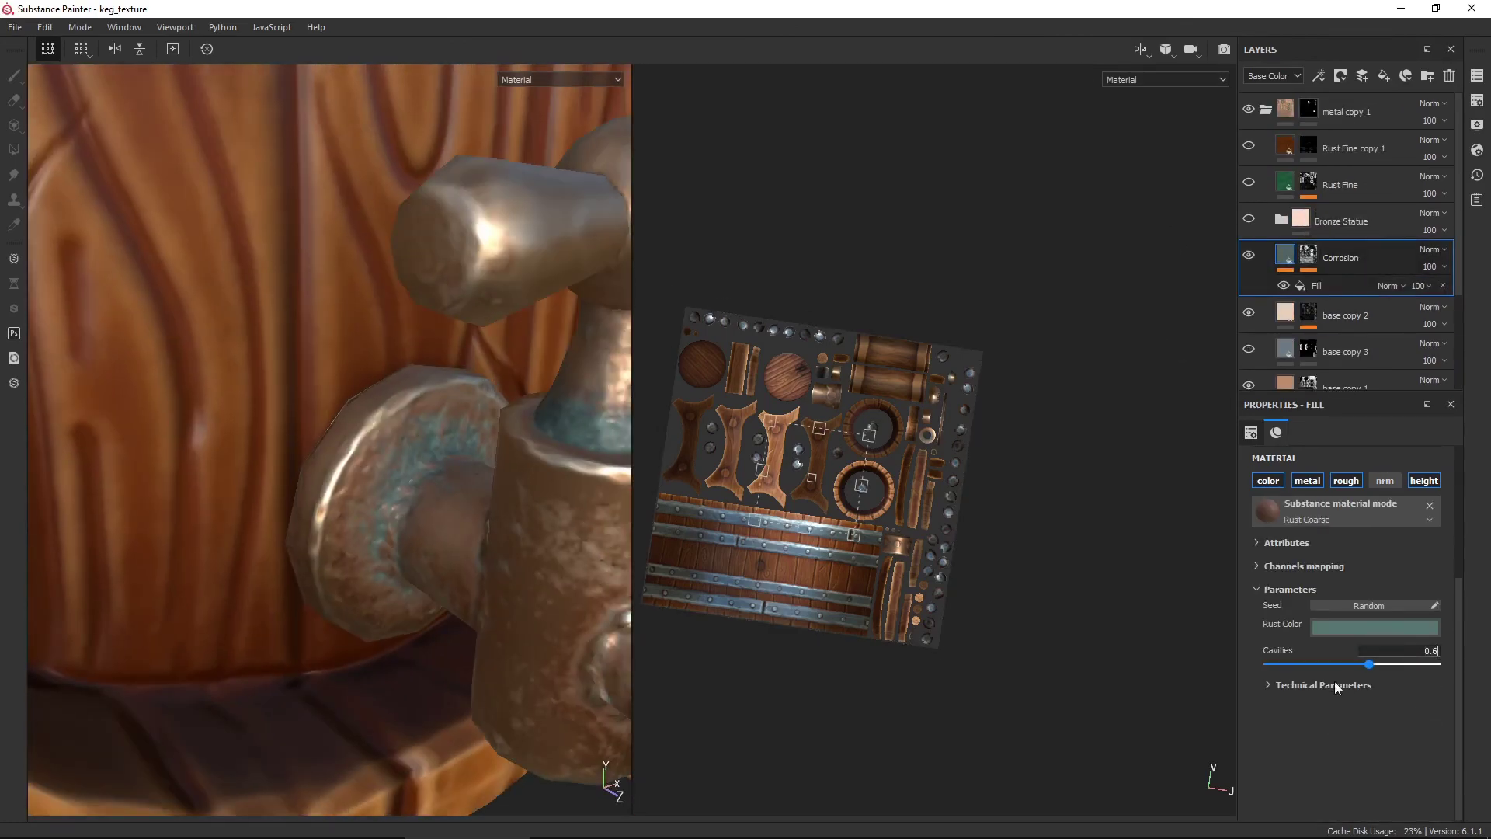
Lower the Corrosion height range and rebalance its mask generator's balance and contrast.
{"action": "left_click_drag", "start_coordinate": [1299, 778], "coordinate": [1286, 778]}
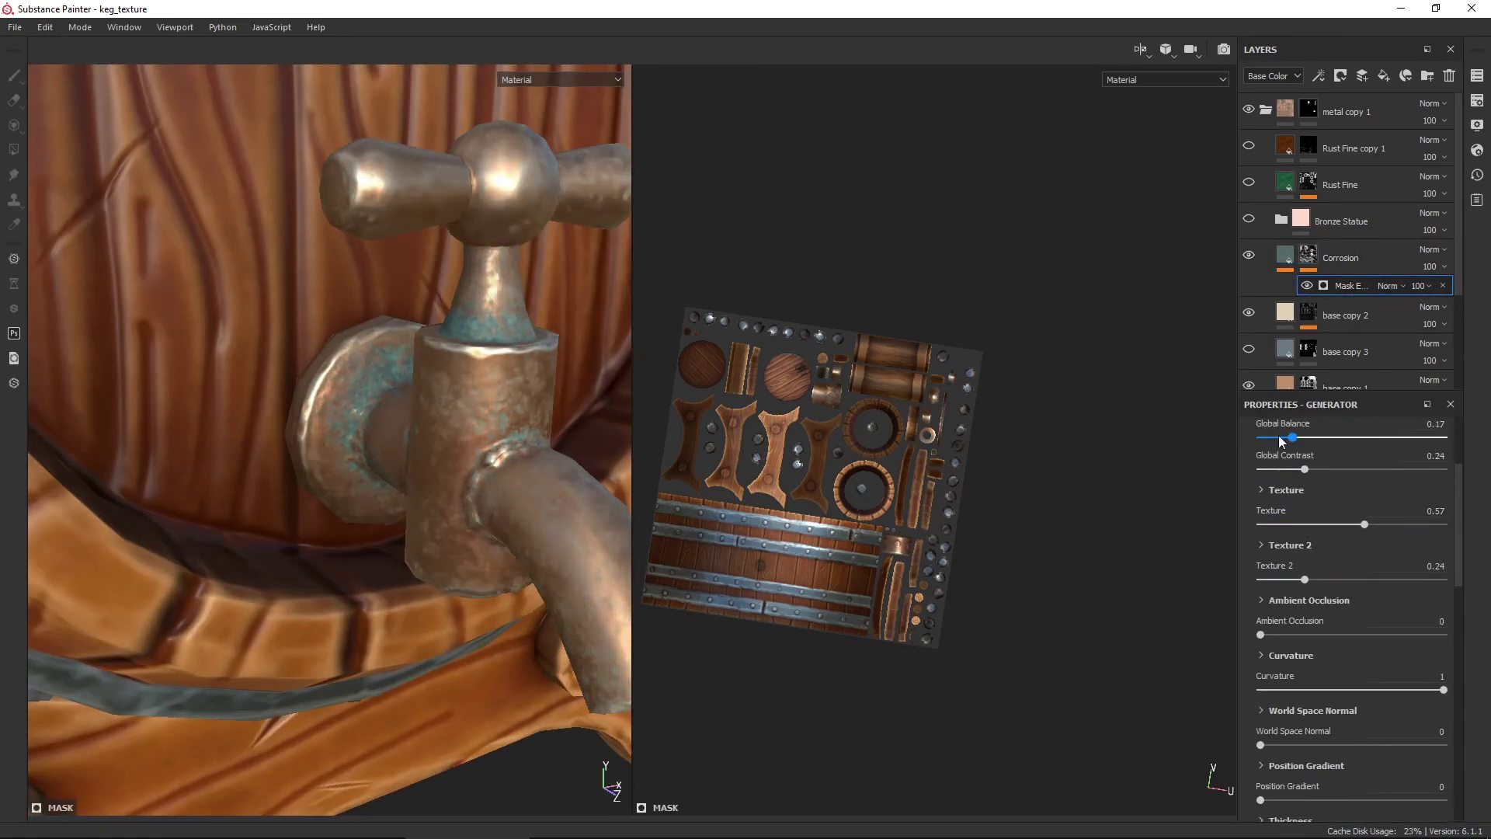
{"action": "left_click_drag", "start_coordinate": [1280, 439], "coordinate": [1267, 438]}
{"action": "scroll", "coordinate": [1320, 482], "scroll_direction": "up", "scroll_amount": 2}
{"action": "left_click_drag", "start_coordinate": [1305, 562], "coordinate": [1373, 565]}
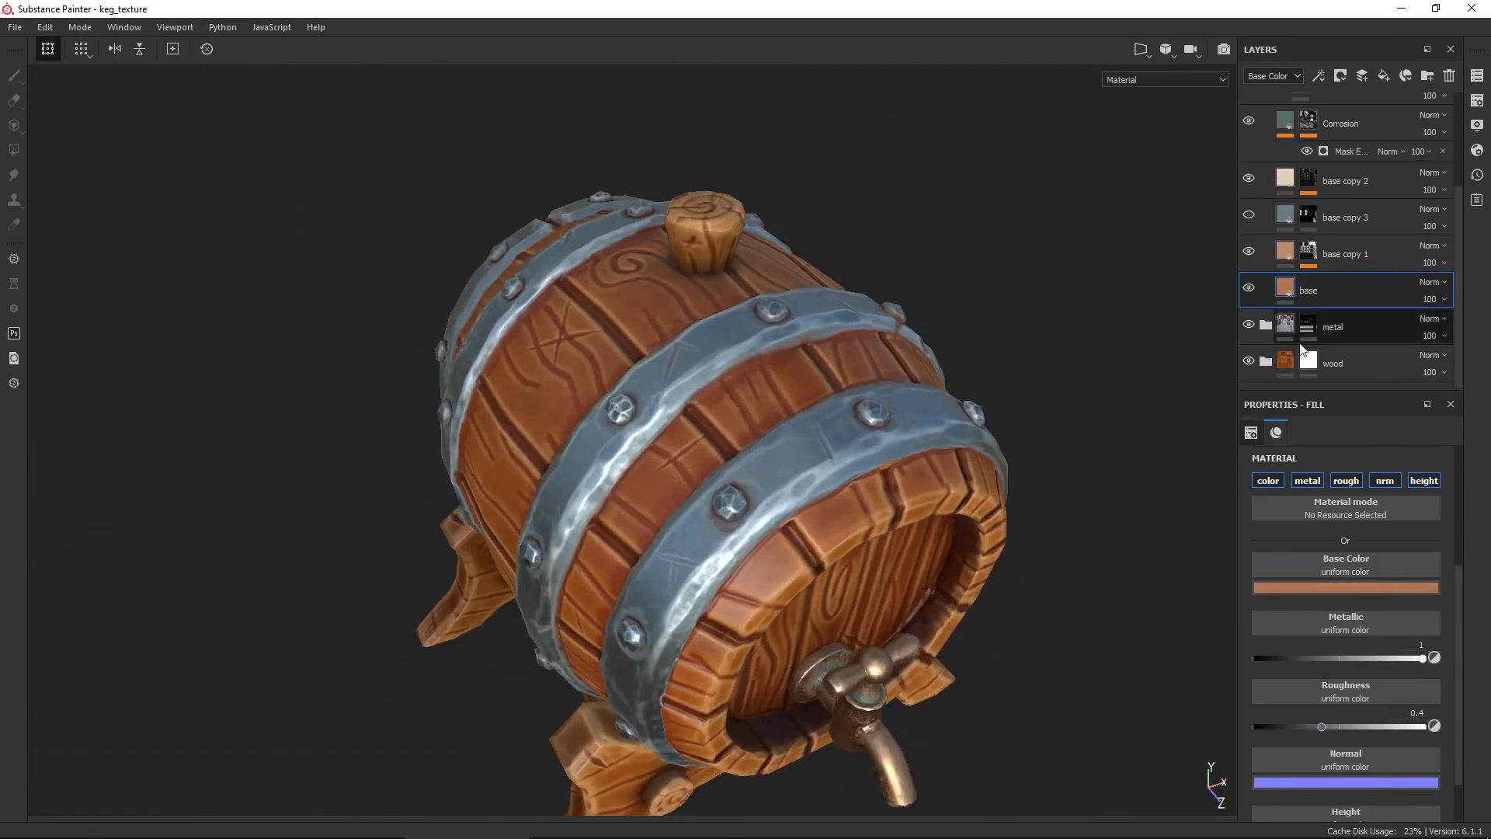
Add a Mask Editor generator to Fill layer 1's mask, then select the base wood layer.
{"action": "scroll", "coordinate": [1302, 312], "scroll_direction": "down", "scroll_amount": 3}
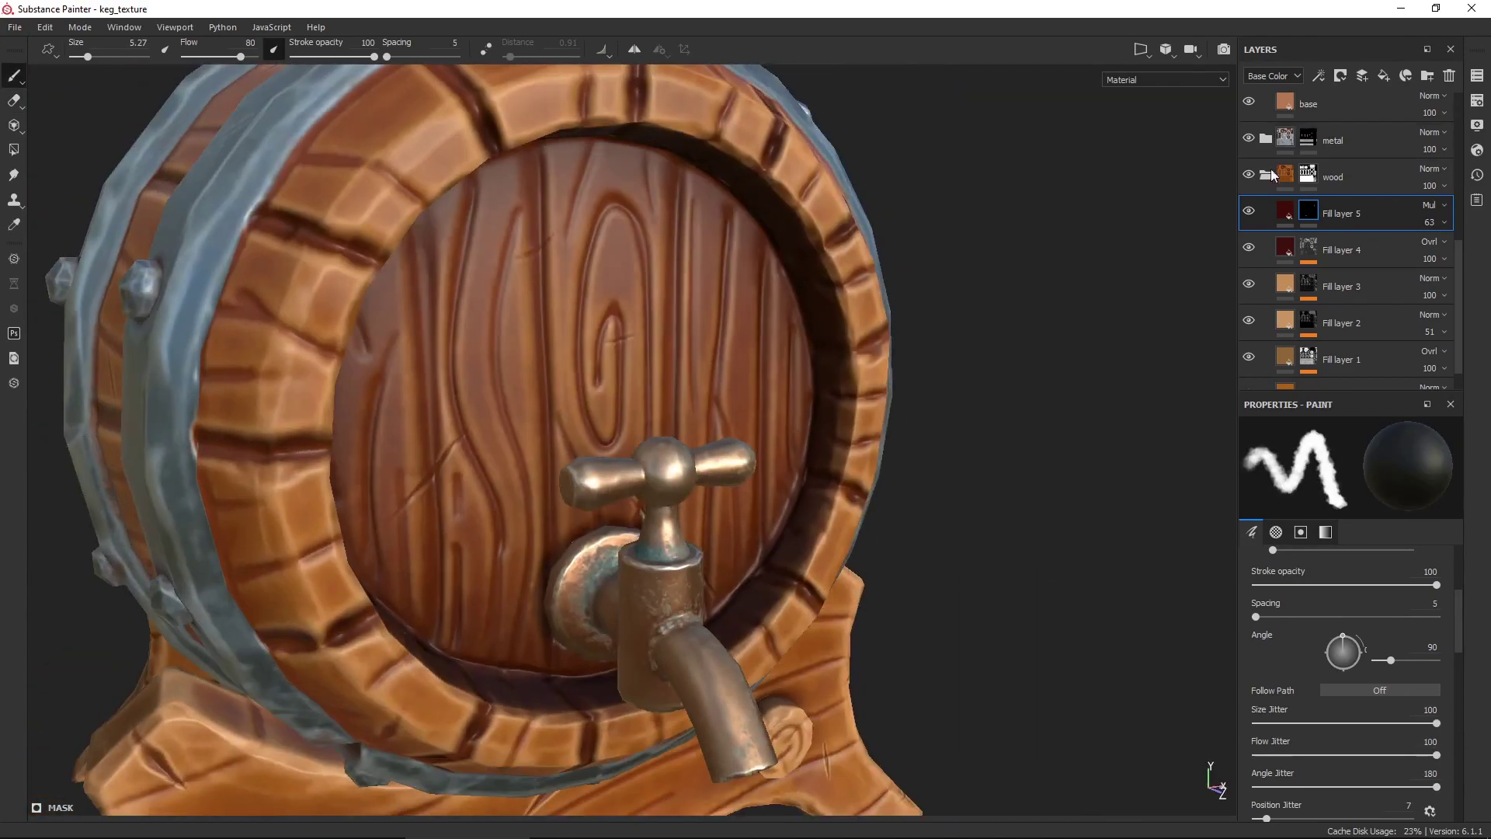
{"action": "left_click", "coordinate": [1395, 387]}
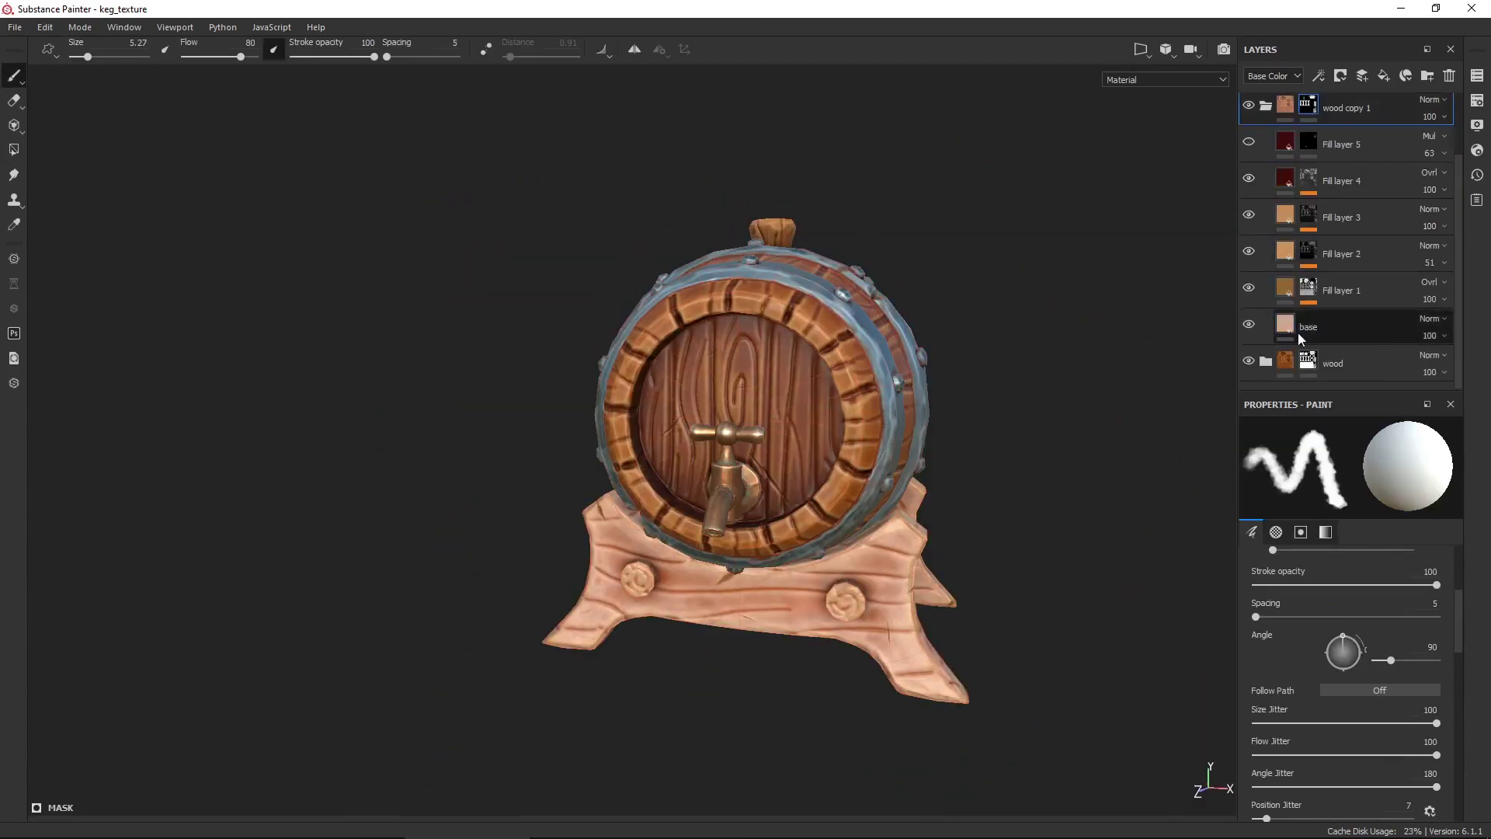
{"action": "left_click", "coordinate": [1298, 332]}
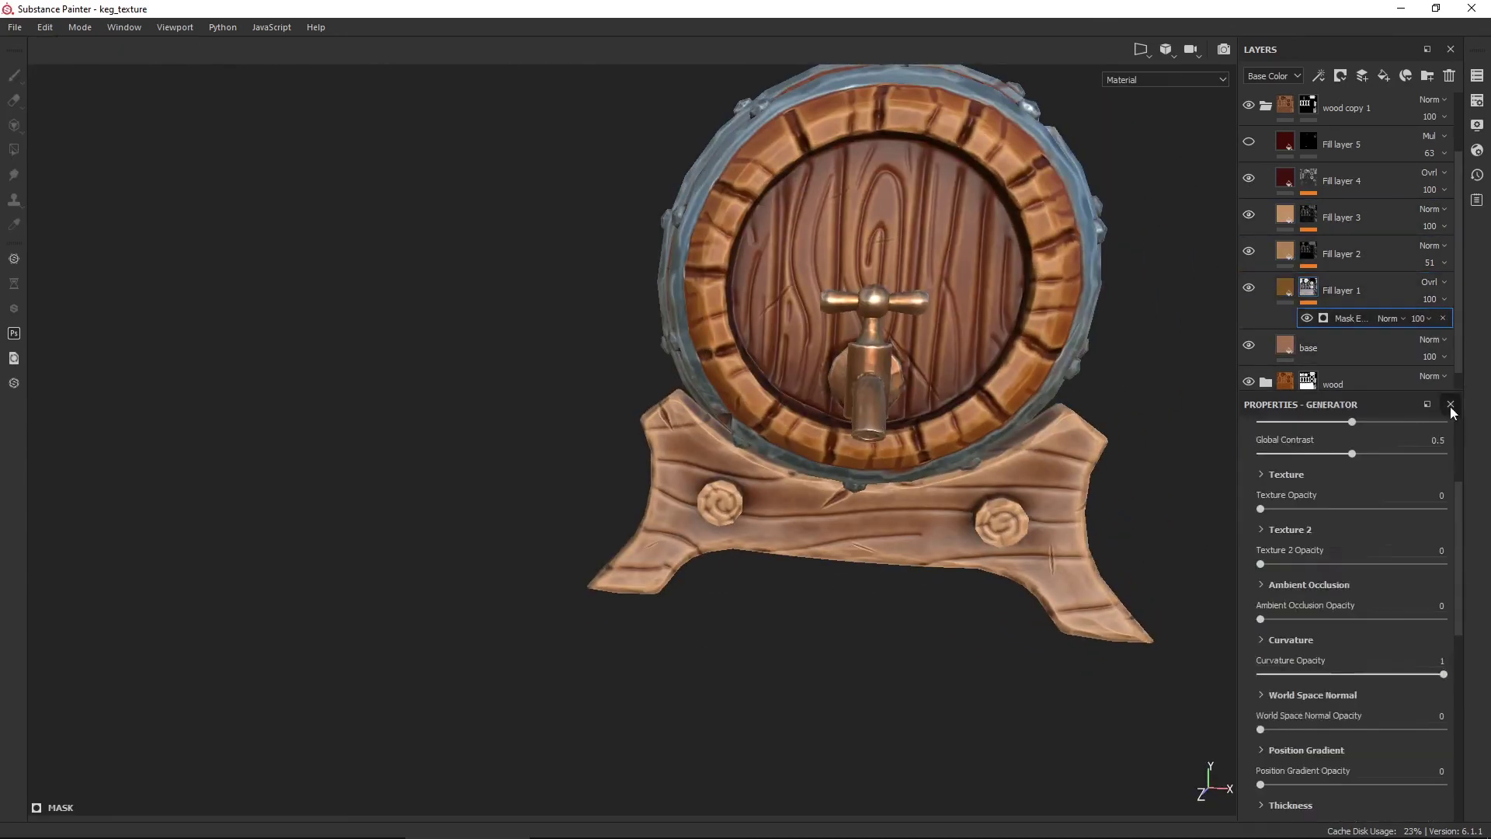
Lower Fill layer 1's mask contrast, and lower balance and raise contrast on Fill layer 2's mask.
{"action": "left_click_drag", "start_coordinate": [1343, 621], "coordinate": [1310, 623]}
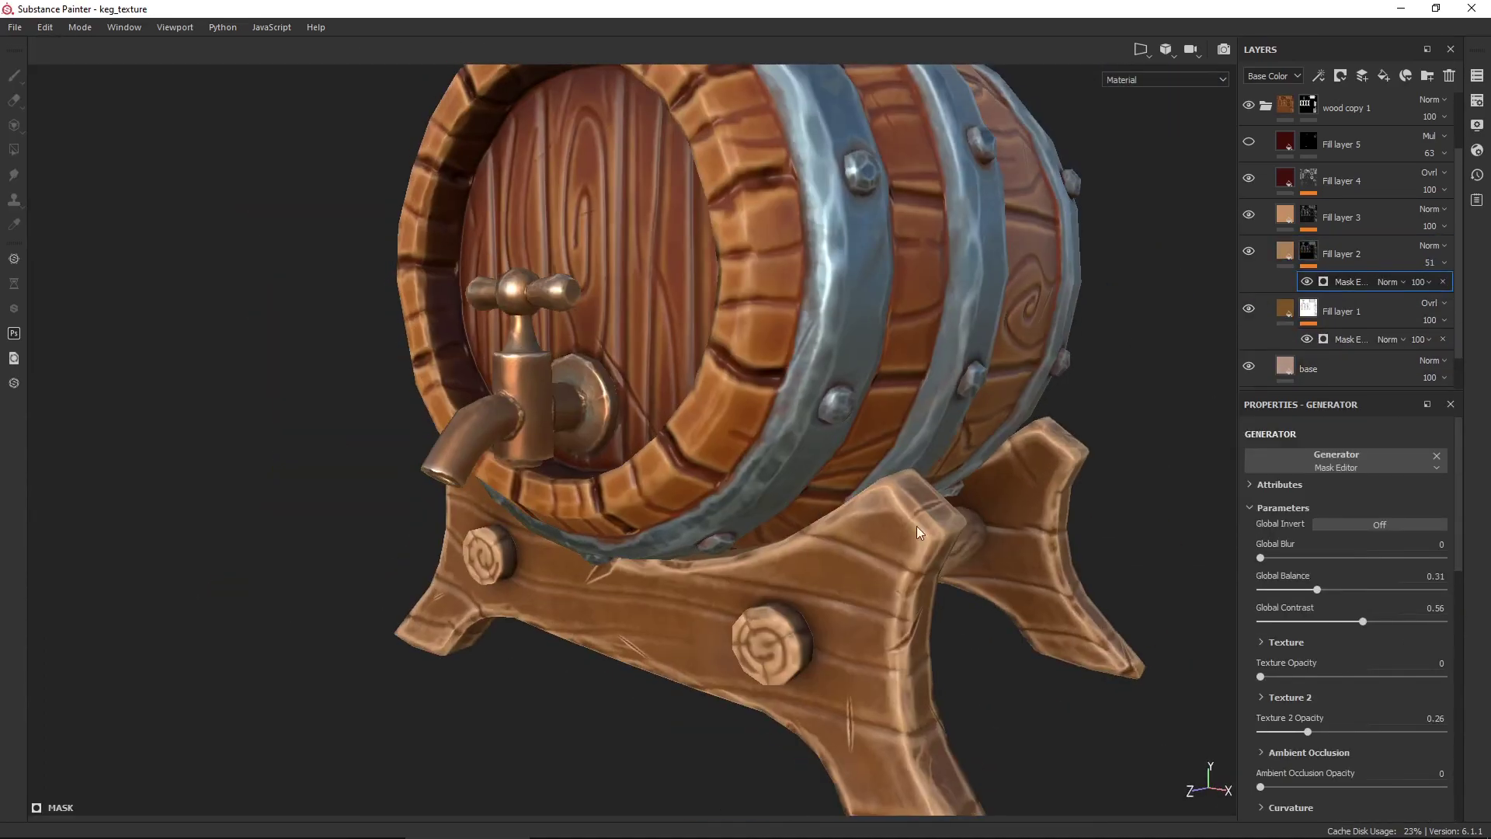
{"action": "left_click_drag", "start_coordinate": [1320, 590], "coordinate": [1312, 589]}
{"action": "left_click_drag", "start_coordinate": [1363, 621], "coordinate": [1422, 621]}
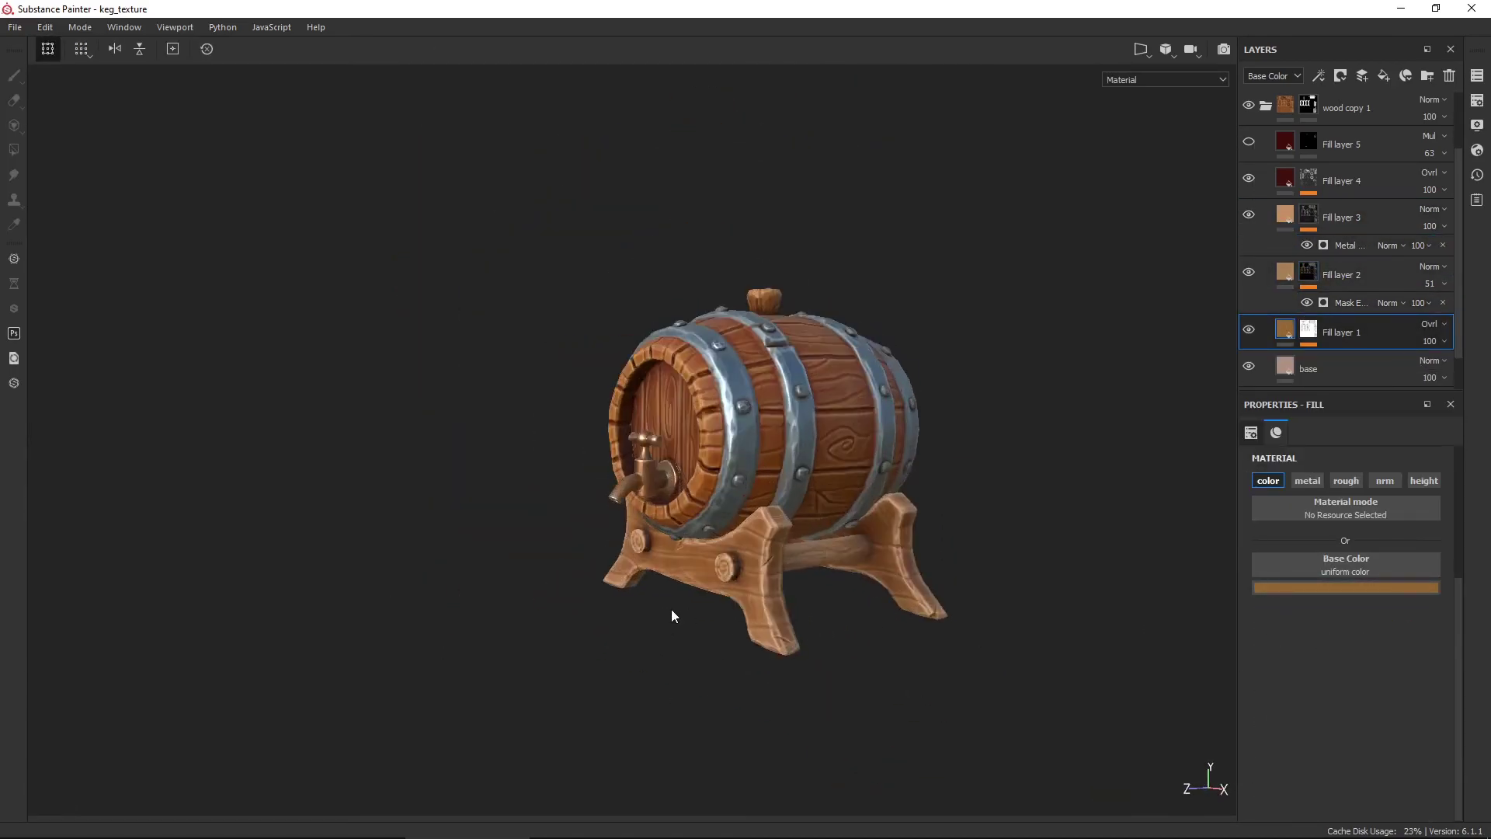
{"action": "left_click", "coordinate": [1311, 373]}
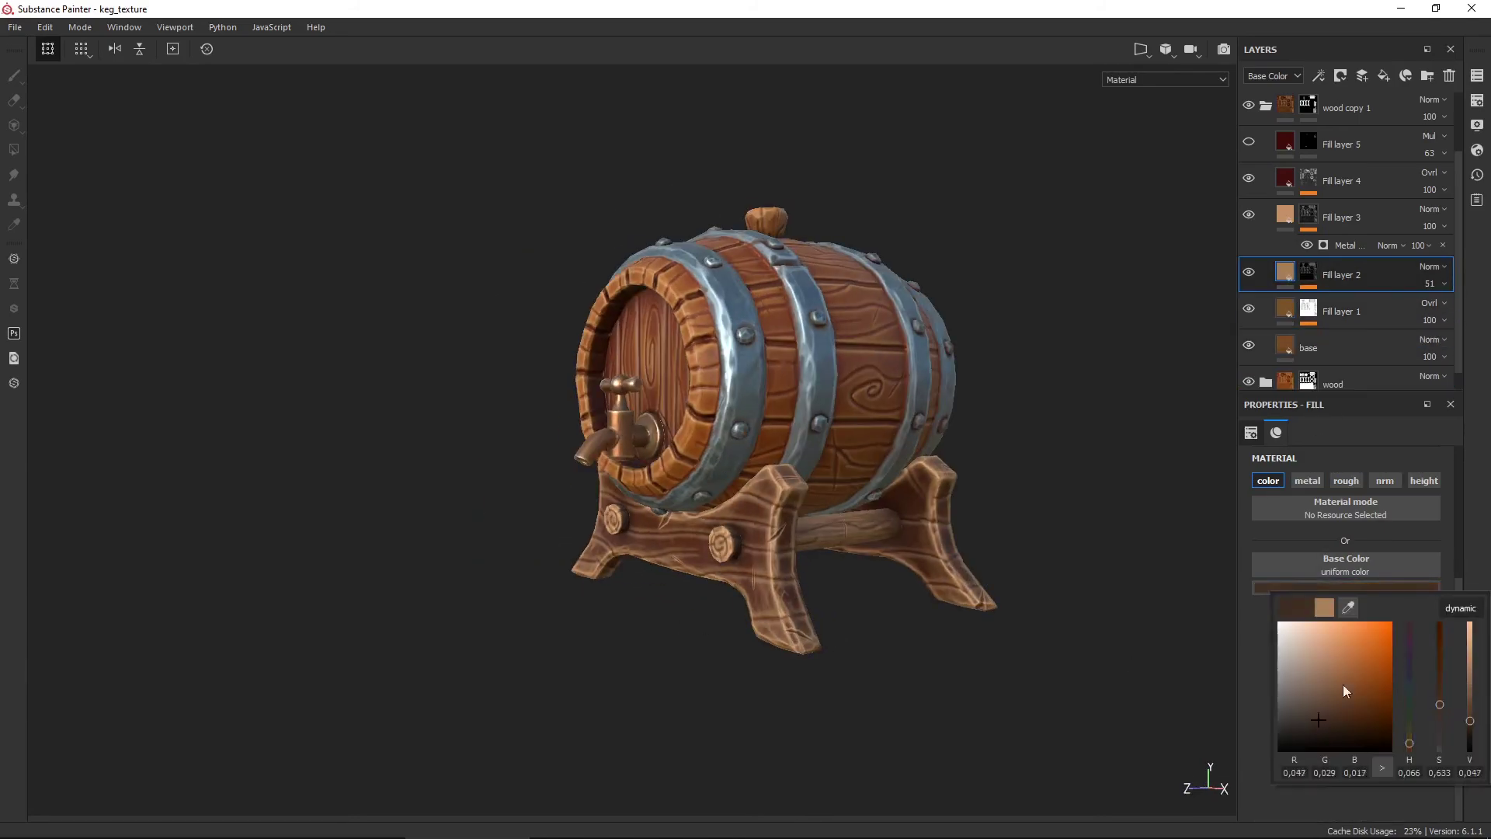
{"action": "left_click", "coordinate": [1351, 303]}
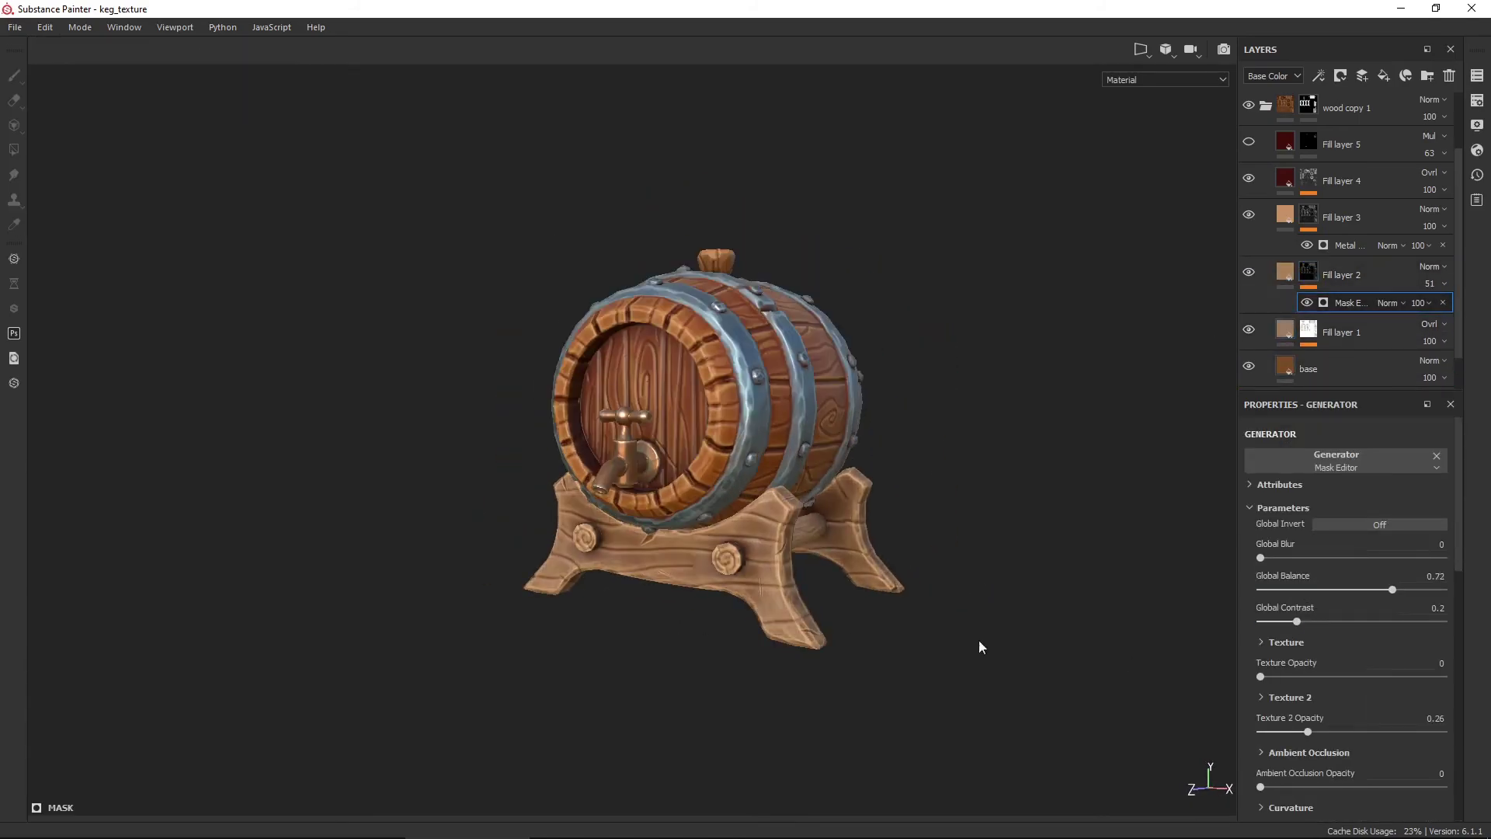
{"action": "left_click_drag", "start_coordinate": [980, 647], "coordinate": [910, 587], "text": "alt"}
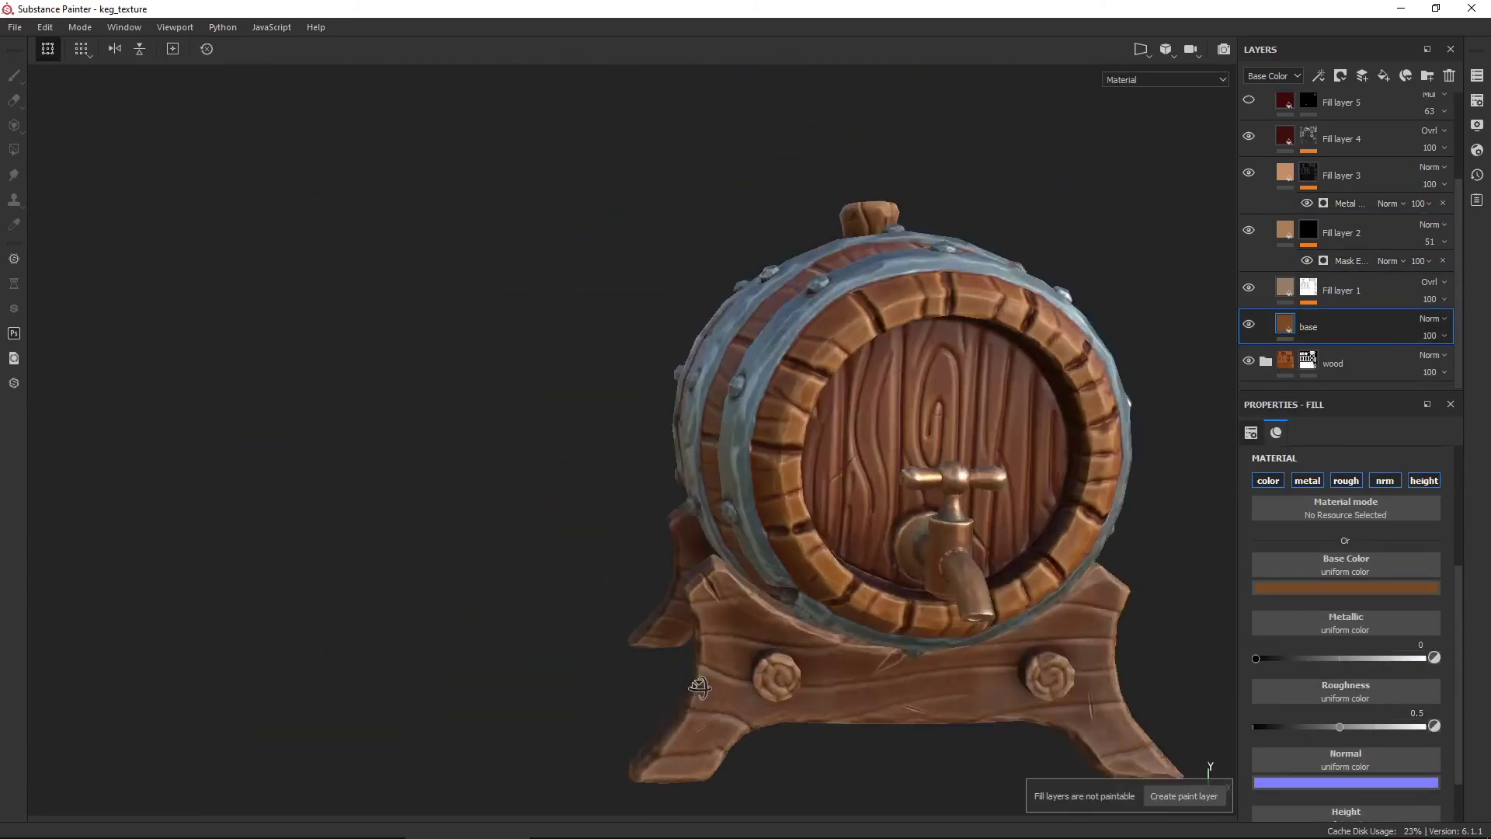
{"action": "left_click", "coordinate": [1251, 138]}
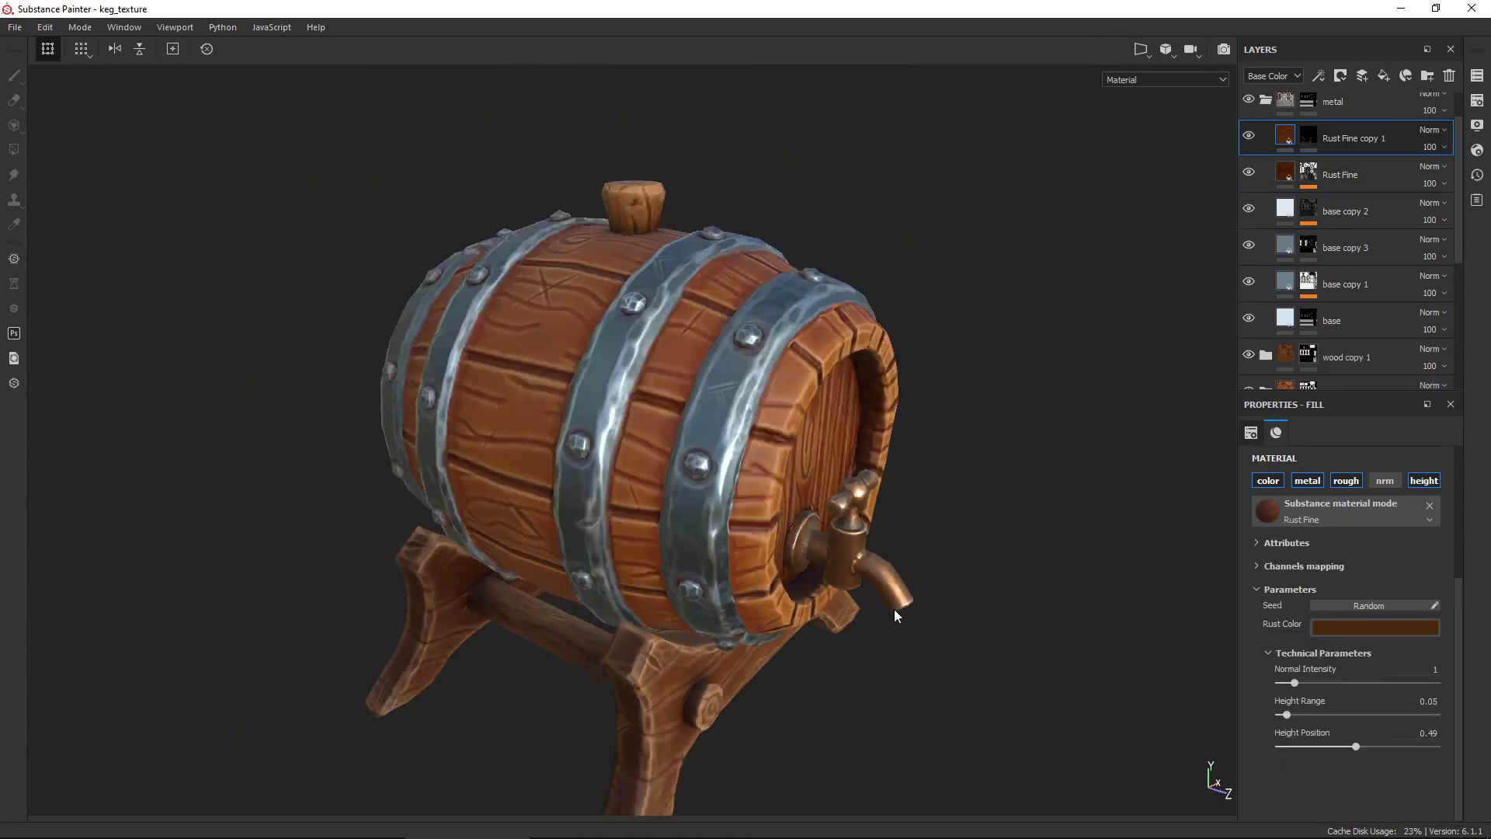
Frame the UV layout in the 2D view and collapse the metal copy 2 folder.
{"action": "key", "text": "f"}
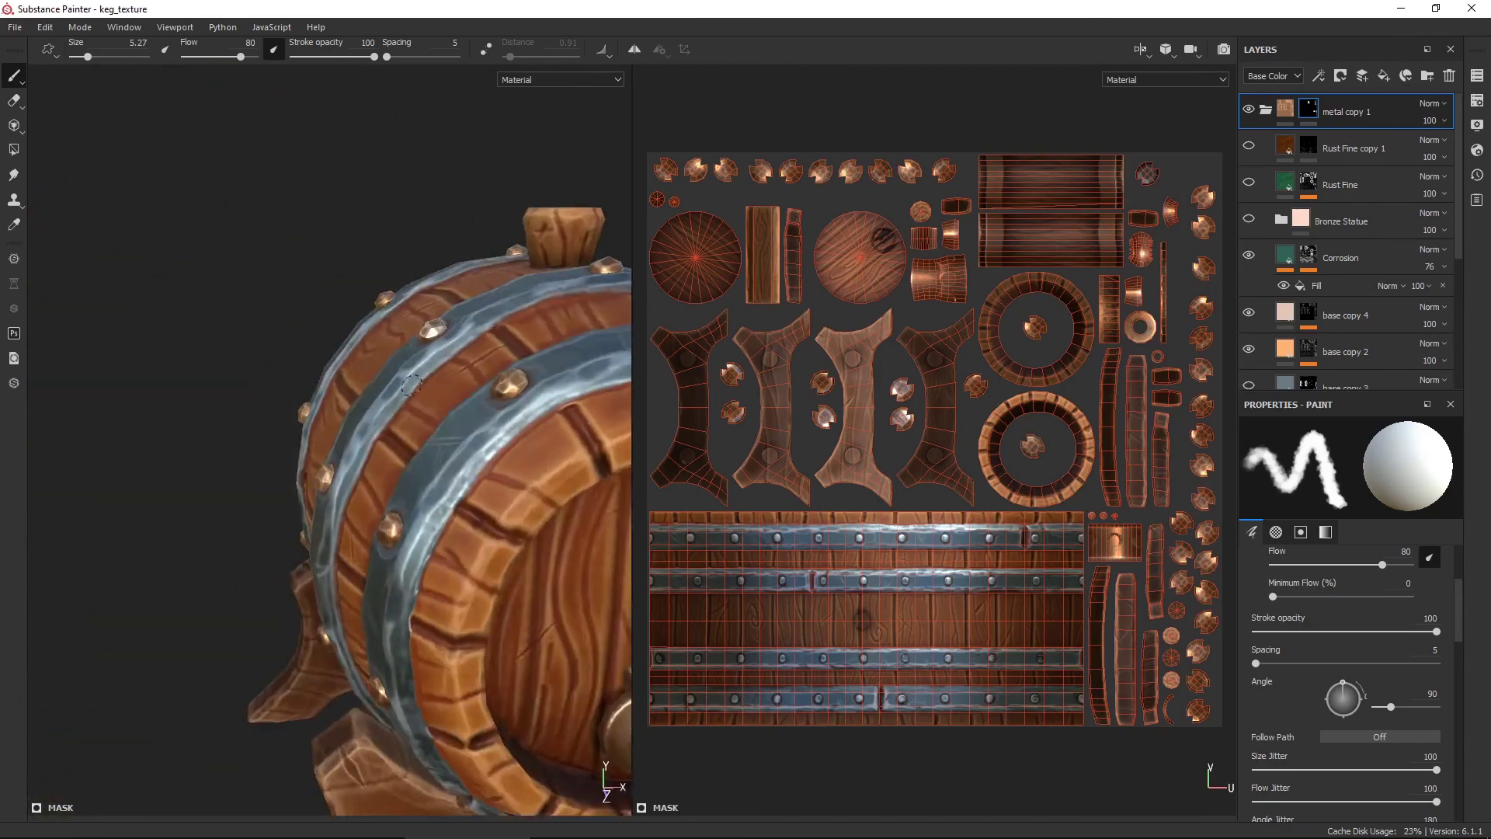
{"action": "scroll", "coordinate": [477, 315], "scroll_direction": "up", "scroll_amount": 3}
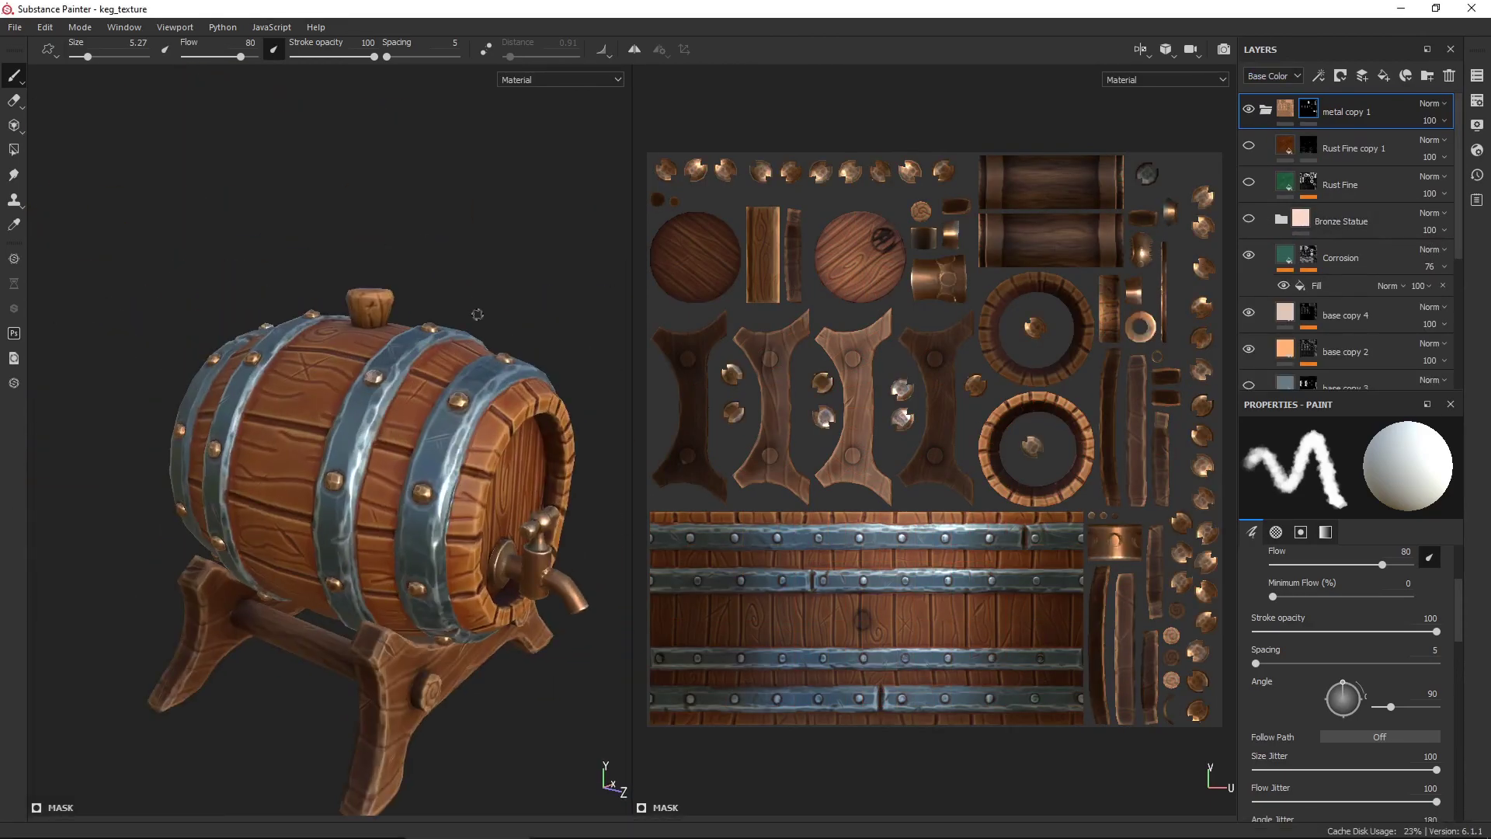
{"action": "key", "text": "ctrl"}
{"action": "scroll", "coordinate": [440, 296], "scroll_direction": "down", "scroll_amount": 5}
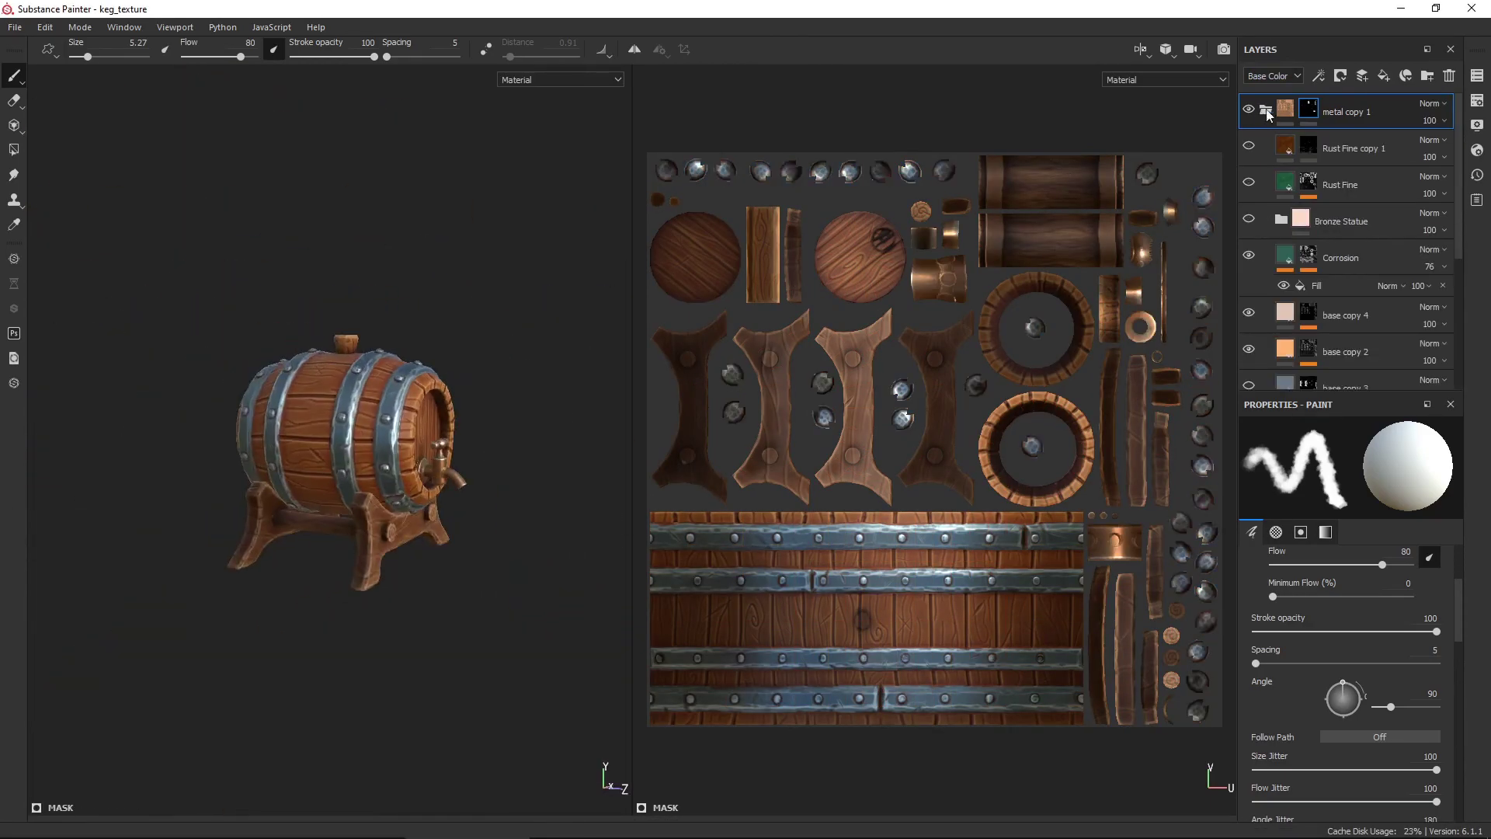
{"action": "left_click", "coordinate": [1266, 109]}
{"action": "key", "text": "4"}
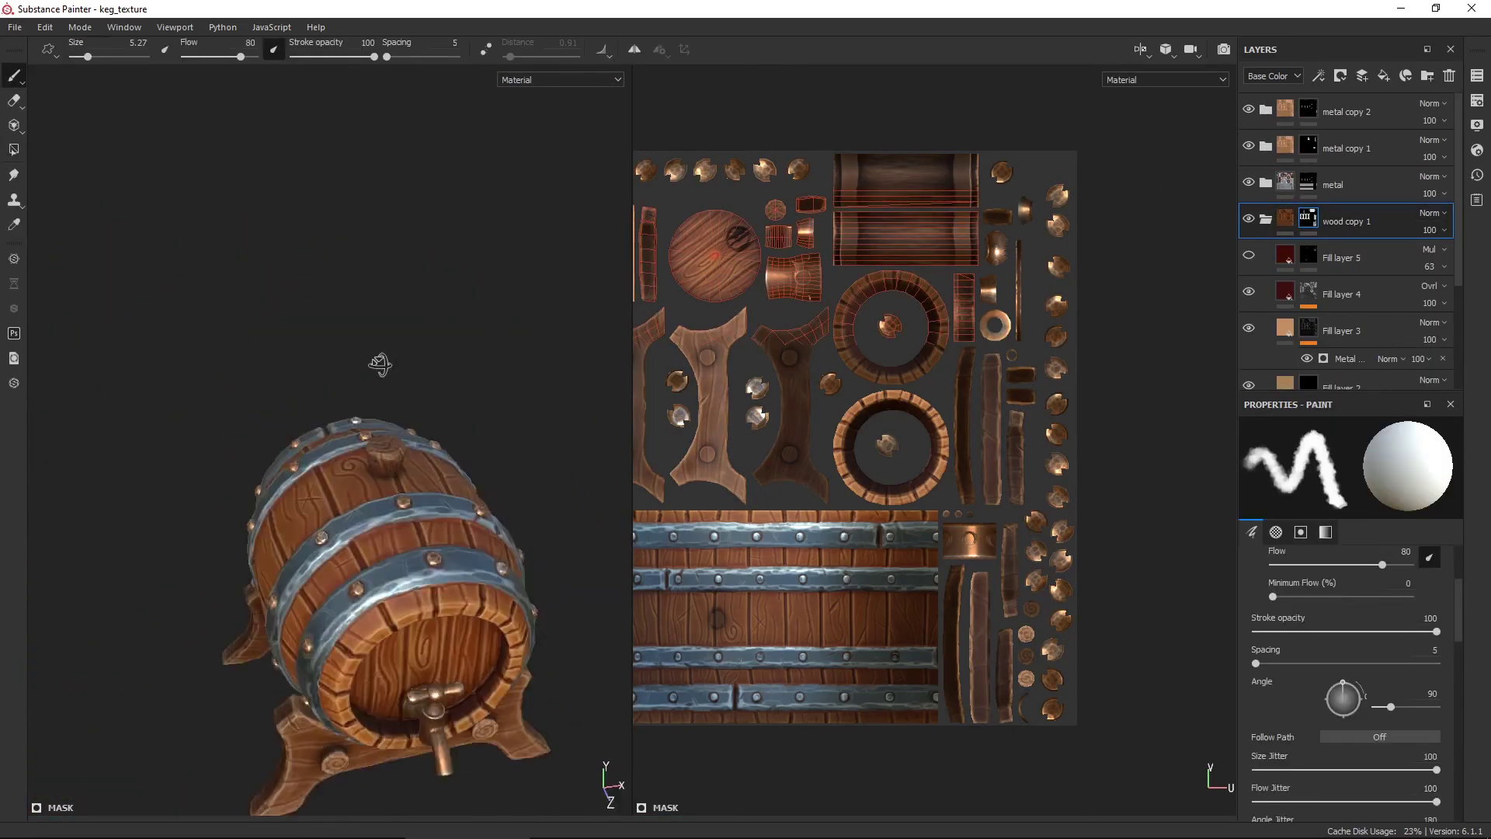
{"action": "left_click_drag", "start_coordinate": [383, 356], "coordinate": [270, 407], "text": "alt"}
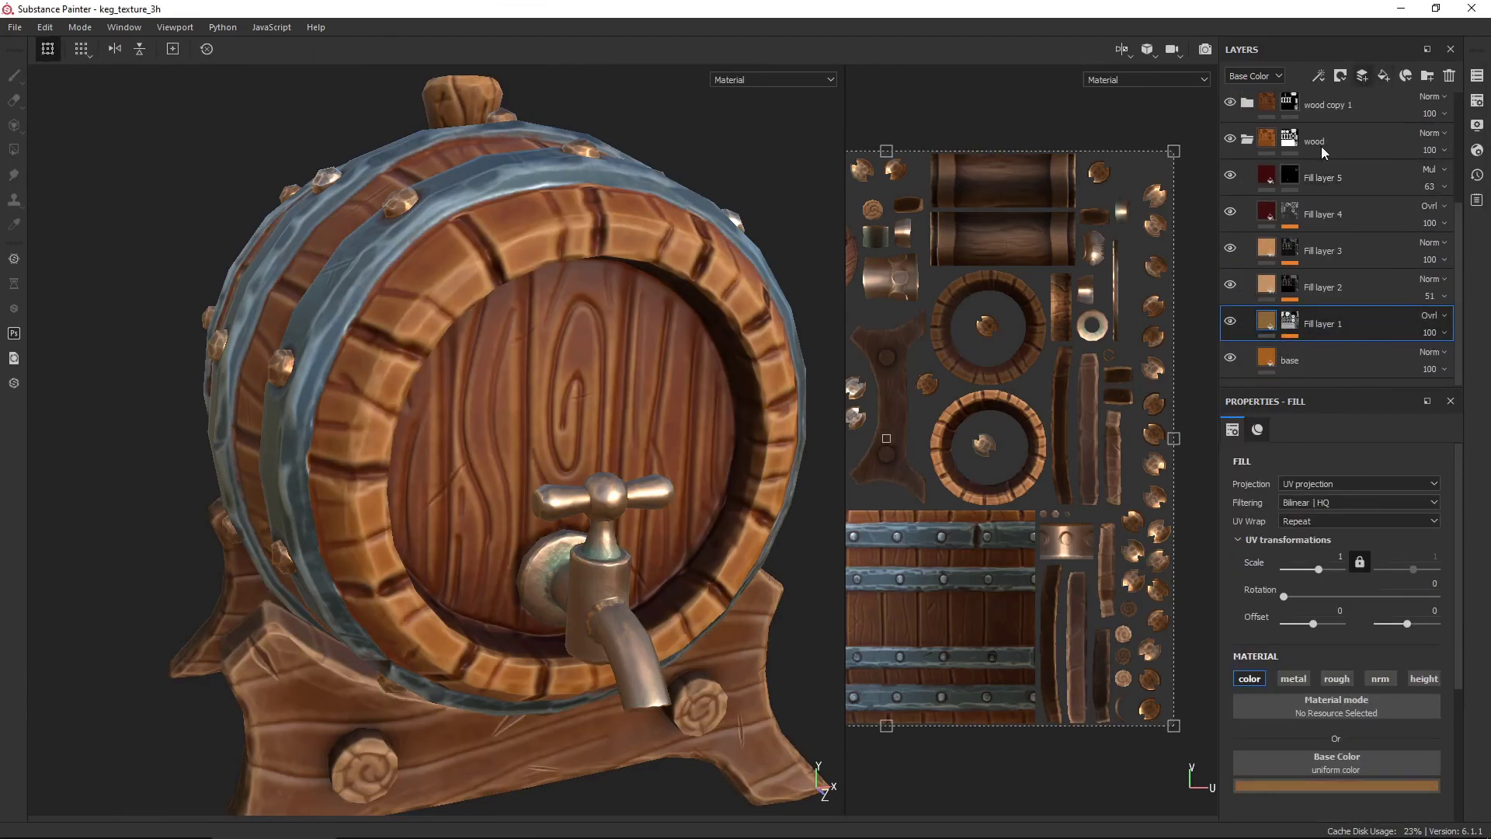
Add a paint layer above Fill layer 1 and inspect the barrel in base-colour and material views.
{"action": "left_click", "coordinate": [1362, 75]}
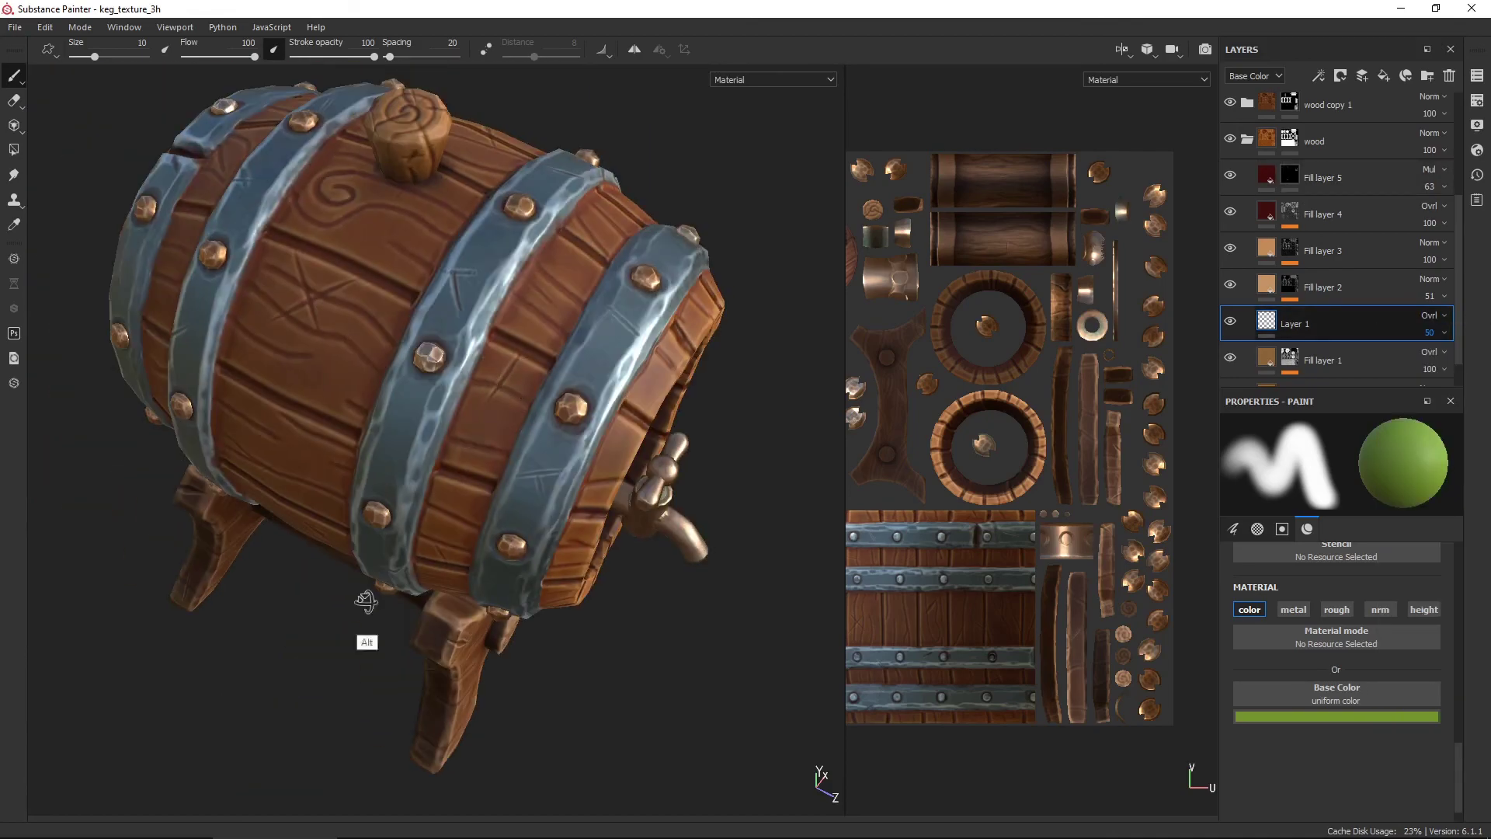
{"action": "left_click_drag", "start_coordinate": [318, 525], "coordinate": [249, 612], "text": "alt"}
{"action": "key", "text": "c"}
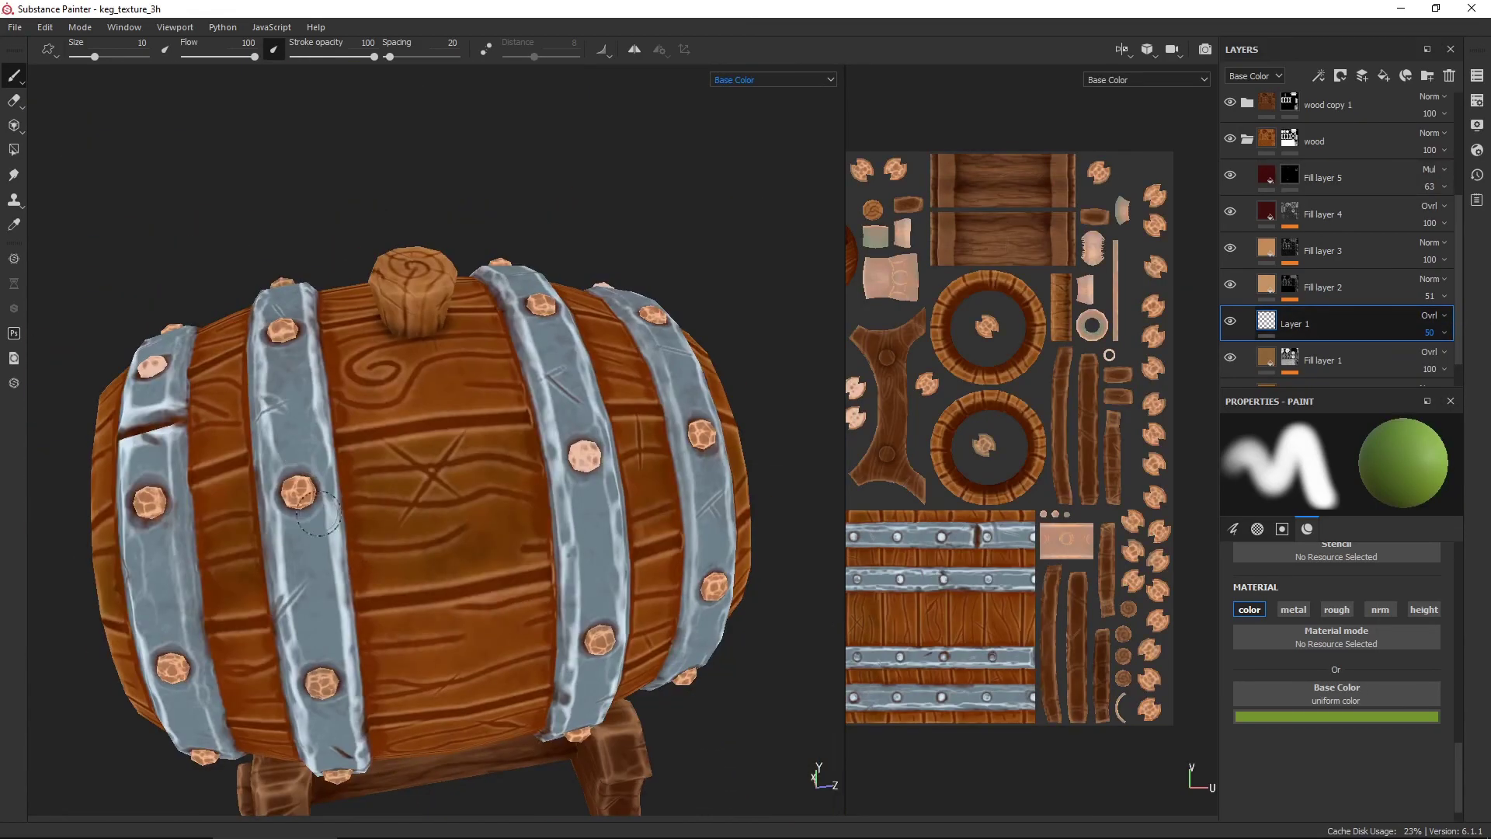
{"action": "mouse_move", "coordinate": [219, 558]}
{"action": "left_mouse_down", "text": "alt"}
{"action": "mouse_move", "coordinate": [457, 476]}
{"action": "mouse_move", "coordinate": [370, 499]}
{"action": "mouse_move", "coordinate": [344, 619]}
{"action": "left_mouse_up", "text": "alt"}
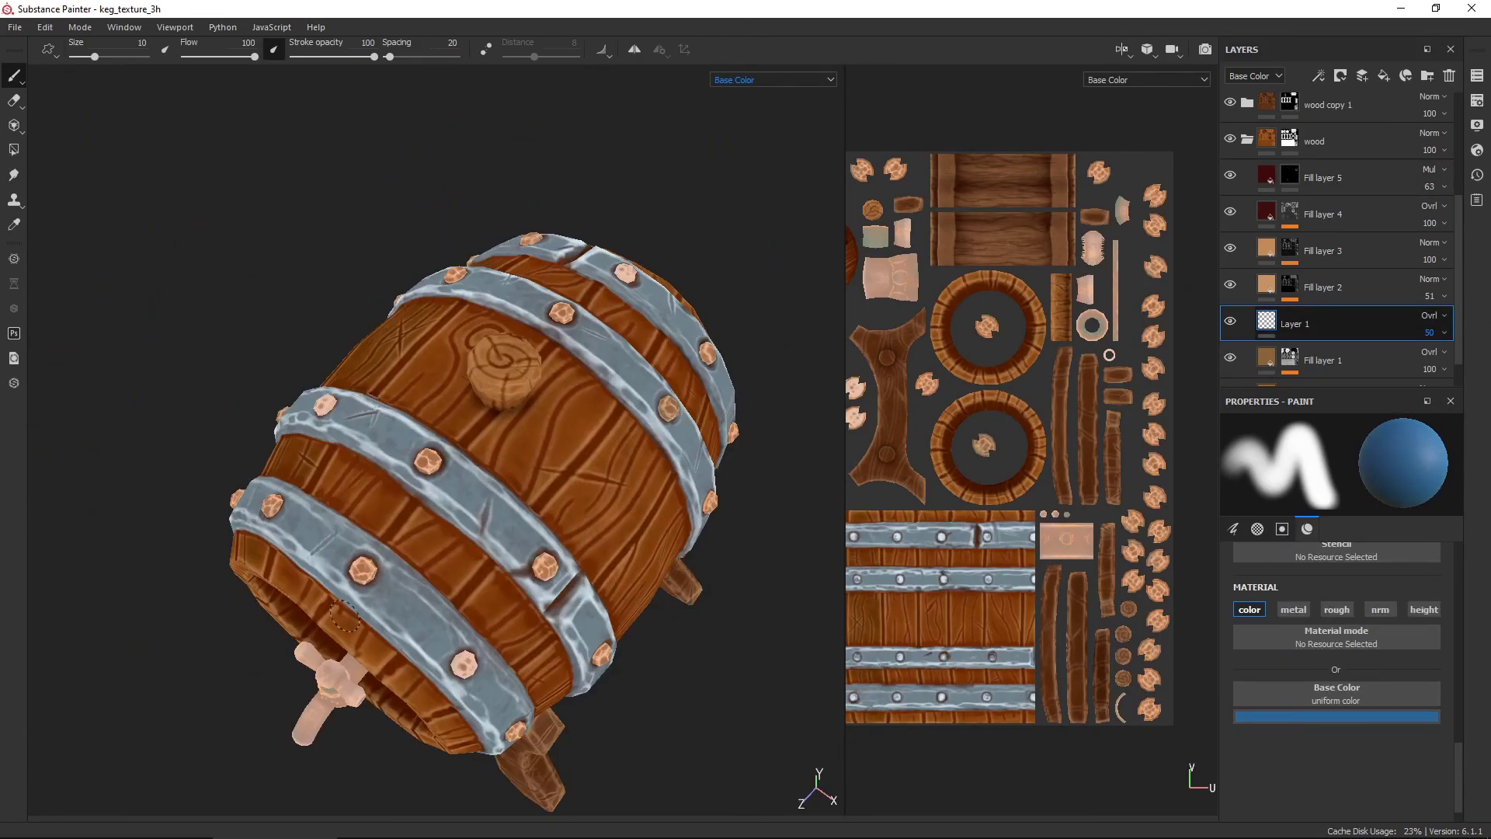
{"action": "mouse_move", "coordinate": [559, 366]}
{"action": "left_mouse_down", "text": "alt"}
{"action": "mouse_move", "coordinate": [224, 391]}
{"action": "mouse_move", "coordinate": [388, 388]}
{"action": "mouse_move", "coordinate": [543, 466]}
{"action": "left_mouse_up", "text": "alt"}
{"action": "right_click_drag", "start_coordinate": [544, 466], "coordinate": [593, 549], "text": "alt"}
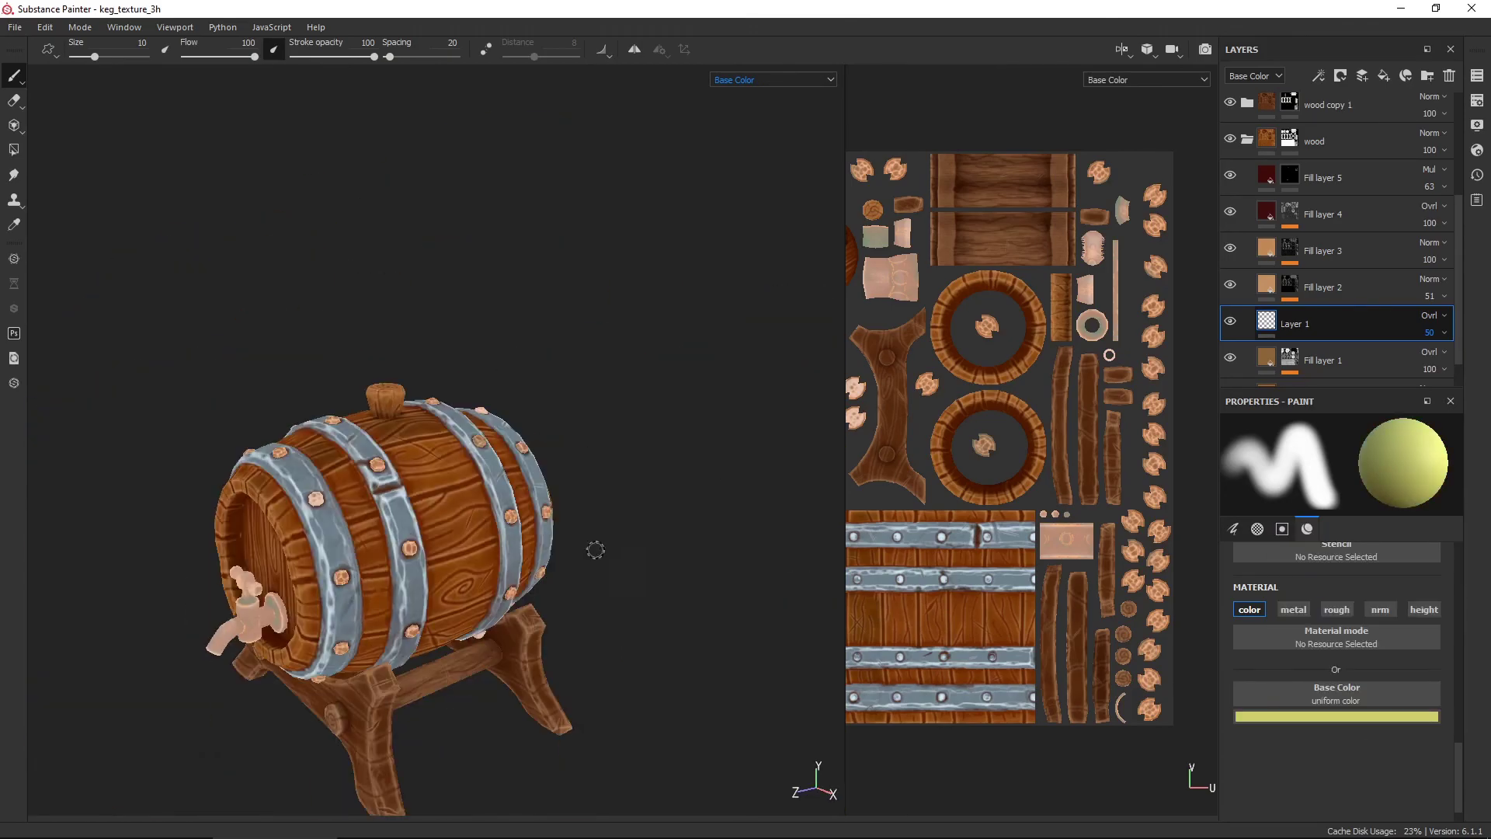
{"action": "left_click_drag", "start_coordinate": [592, 549], "coordinate": [494, 362], "text": "alt"}
{"action": "key", "text": "m"}
{"action": "left_click_drag", "start_coordinate": [368, 404], "coordinate": [384, 396], "text": "alt"}
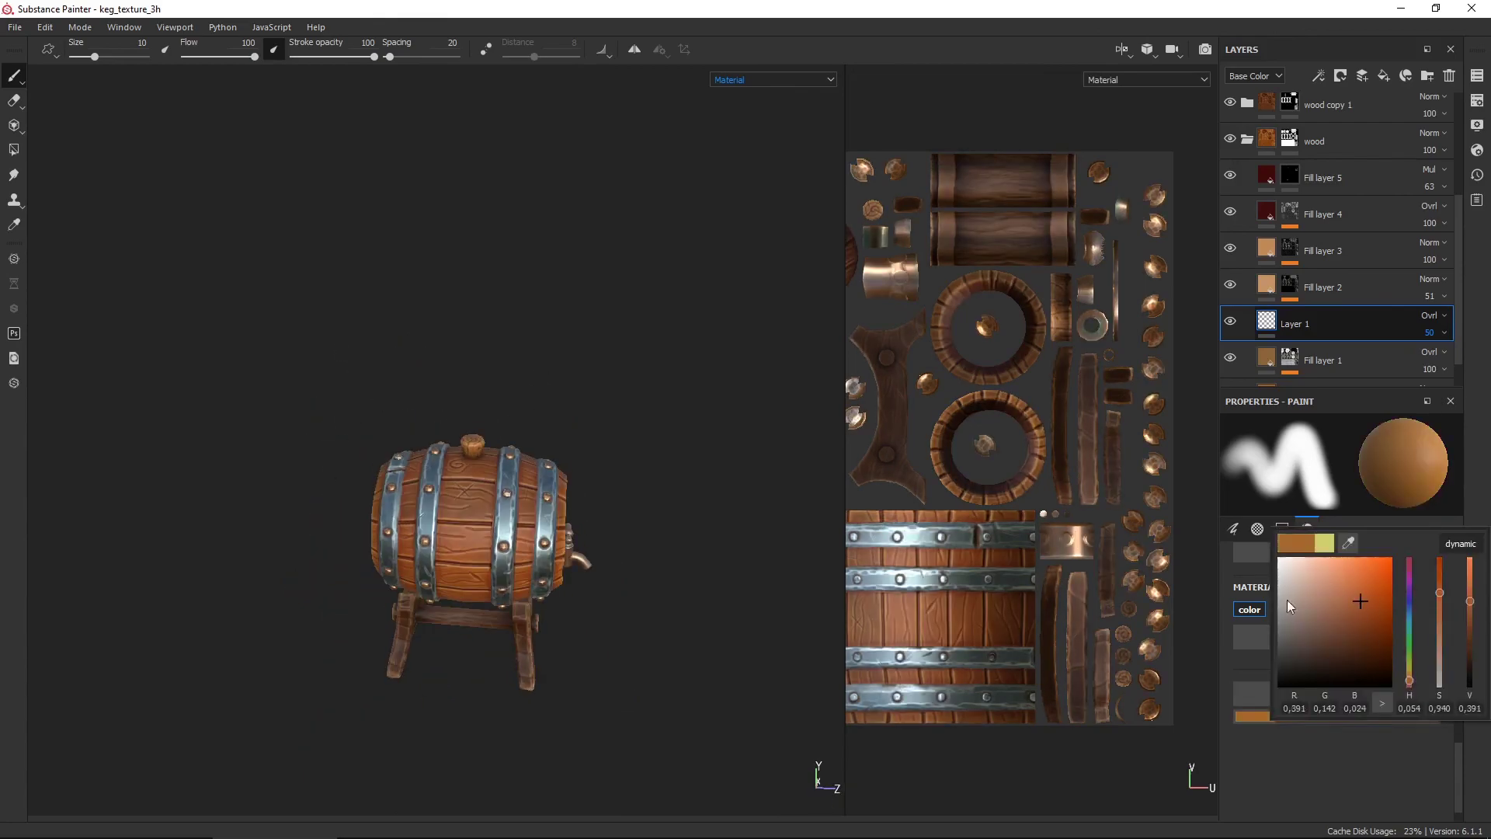
{"action": "key", "text": "f"}
{"action": "scroll", "coordinate": [435, 466], "scroll_direction": "up", "scroll_amount": 2}
{"action": "scroll", "coordinate": [435, 466], "scroll_direction": "down", "scroll_amount": 3}
{"action": "mouse_move", "coordinate": [233, 505]}
{"action": "left_mouse_down", "text": "alt"}
{"action": "mouse_move", "coordinate": [117, 539]}
{"action": "mouse_move", "coordinate": [311, 465]}
{"action": "left_mouse_up", "text": "alt"}
{"action": "scroll", "coordinate": [435, 504], "scroll_direction": "up", "scroll_amount": 3}
Pick new paint colours while framing the bands in the 3D and texture views.
{"action": "left_click", "coordinate": [1336, 715]}
{"action": "left_click", "coordinate": [1336, 590]}
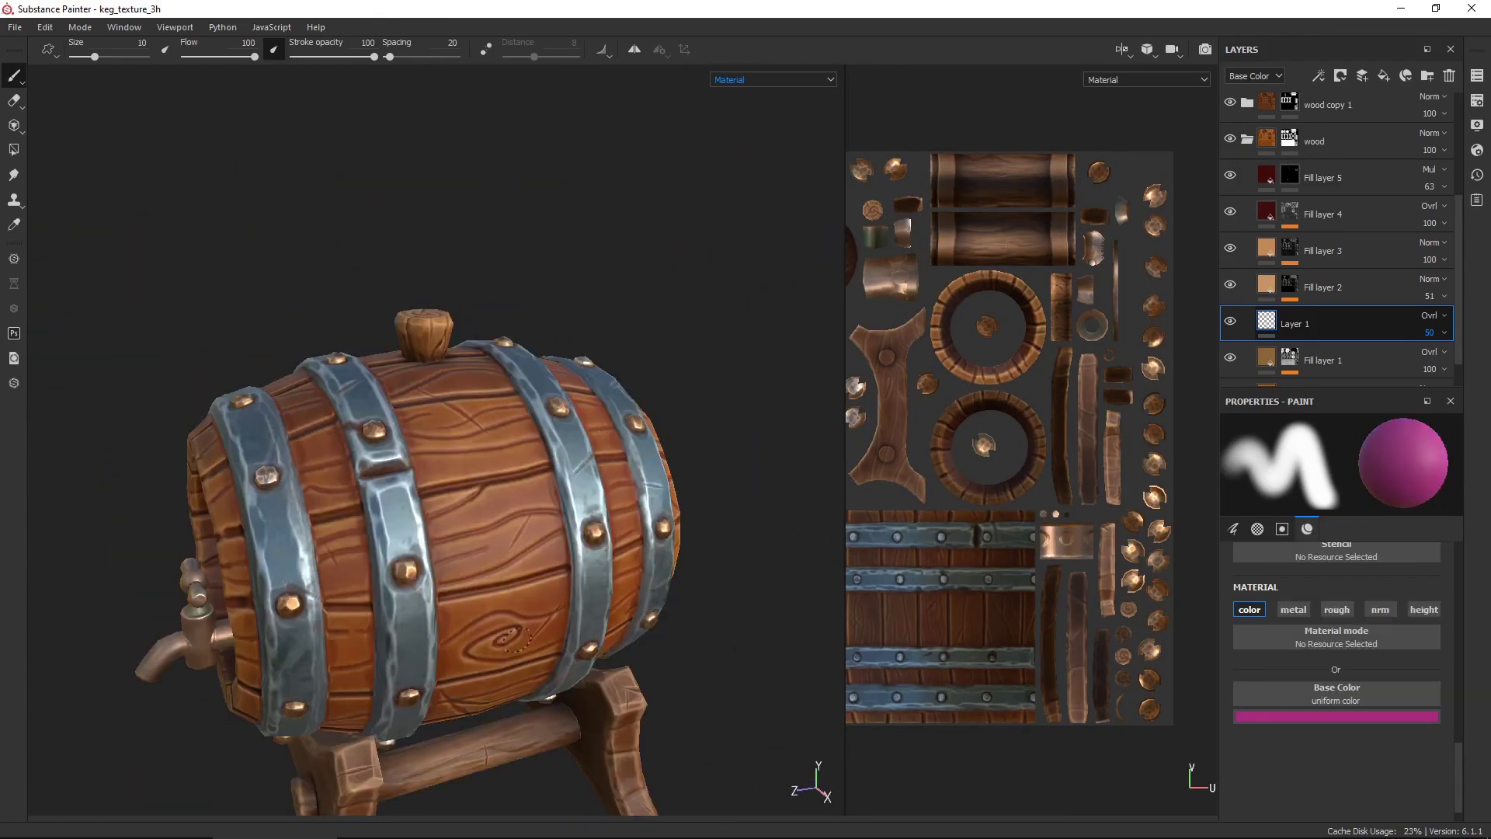
{"action": "scroll", "coordinate": [345, 624], "scroll_direction": "down", "scroll_amount": 3}
{"action": "left_click_drag", "start_coordinate": [549, 662], "coordinate": [300, 556], "text": "alt"}
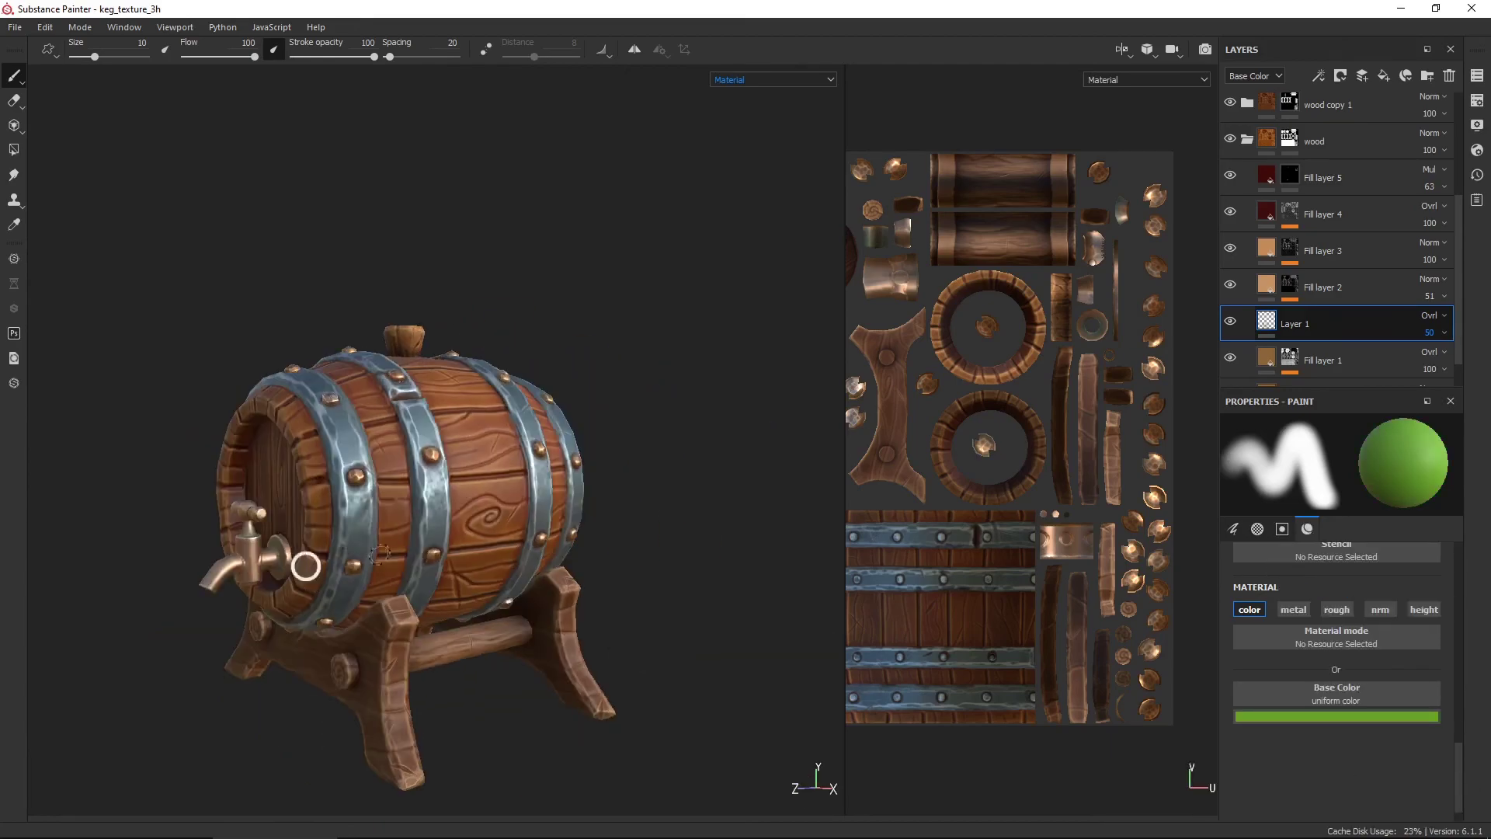
{"action": "scroll", "coordinate": [300, 556], "scroll_direction": "up", "scroll_amount": 2}
{"action": "scroll", "coordinate": [1009, 660], "scroll_direction": "up", "scroll_amount": 3}
{"action": "left_click", "coordinate": [1335, 715]}
{"action": "middle_click_drag", "start_coordinate": [1015, 425], "coordinate": [1009, 216]}
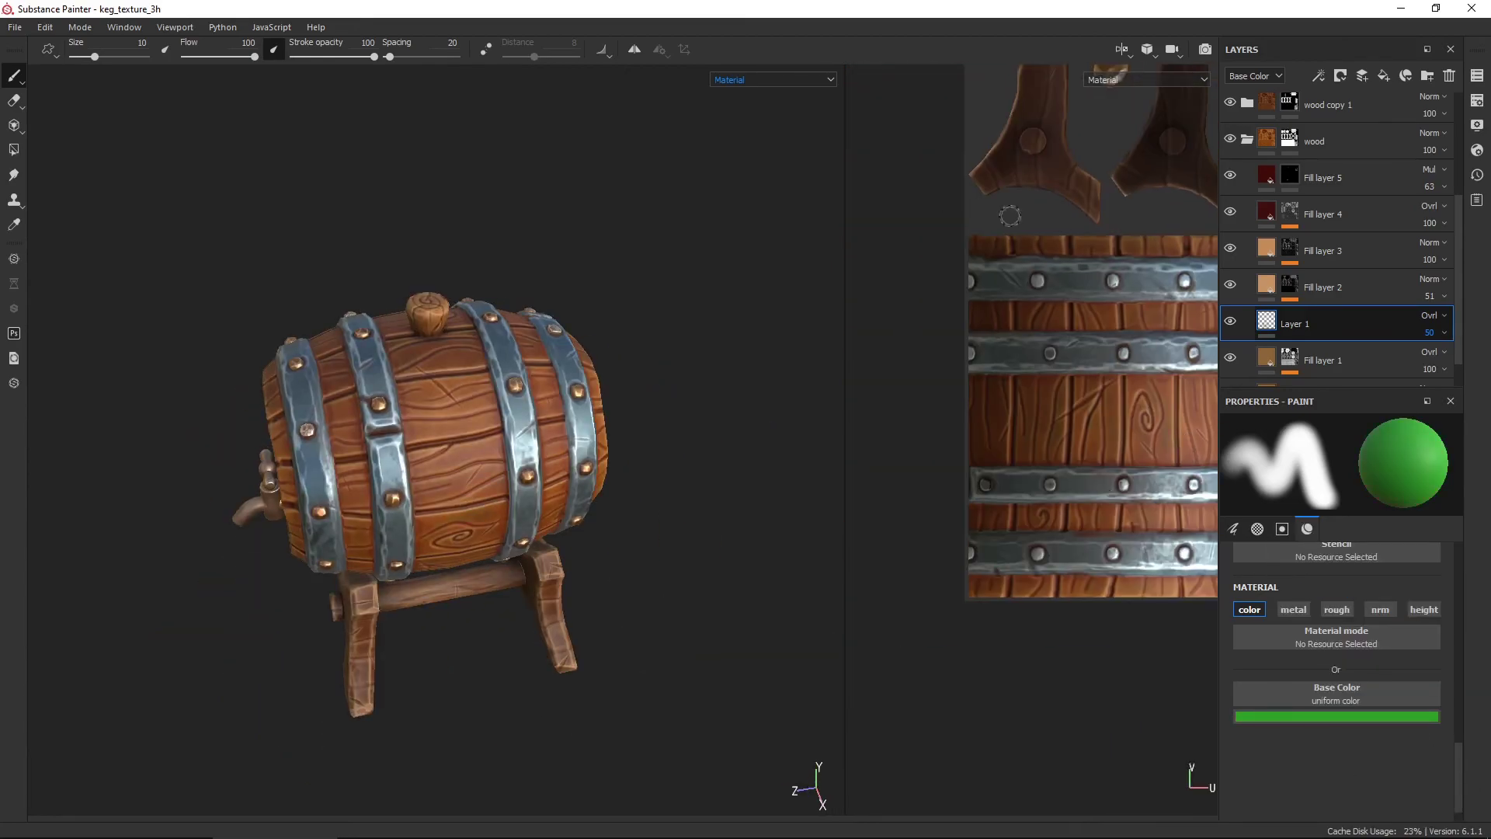
{"action": "middle_click_drag", "start_coordinate": [996, 590], "coordinate": [855, 535]}
{"action": "mouse_move", "coordinate": [776, 482]}
{"action": "left_mouse_down", "text": "alt"}
{"action": "mouse_move", "coordinate": [648, 348]}
{"action": "mouse_move", "coordinate": [433, 416]}
{"action": "mouse_move", "coordinate": [392, 712]}
{"action": "mouse_move", "coordinate": [446, 459]}
{"action": "mouse_move", "coordinate": [403, 513]}
{"action": "mouse_move", "coordinate": [401, 718]}
{"action": "left_mouse_up", "text": "alt"}
Alternate erasing and painting wood colour variation on the keg from close angles.
{"action": "key", "text": "e"}
{"action": "key", "text": "1"}
{"action": "left_click", "coordinate": [1252, 715]}
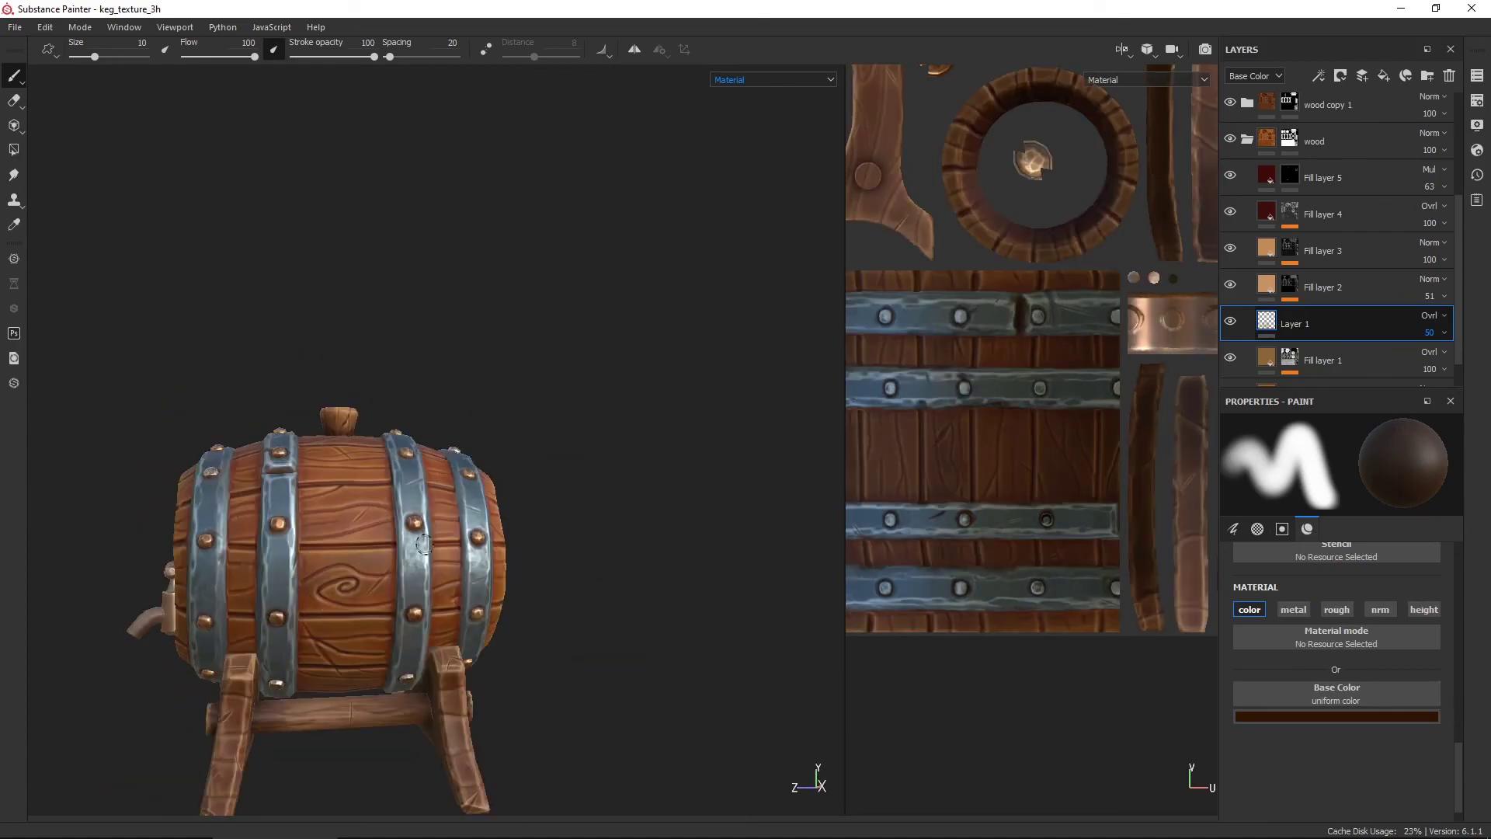
{"action": "middle_click_drag", "start_coordinate": [425, 685], "coordinate": [612, 533], "text": "alt"}
{"action": "scroll", "coordinate": [612, 533], "scroll_direction": "down", "scroll_amount": 3}
{"action": "mouse_move", "coordinate": [612, 533]}
{"action": "left_mouse_down", "text": "alt"}
{"action": "mouse_move", "coordinate": [273, 433]}
{"action": "mouse_move", "coordinate": [416, 414]}
{"action": "left_mouse_up", "text": "alt"}
{"action": "scroll", "coordinate": [535, 483], "scroll_direction": "up", "scroll_amount": 5}
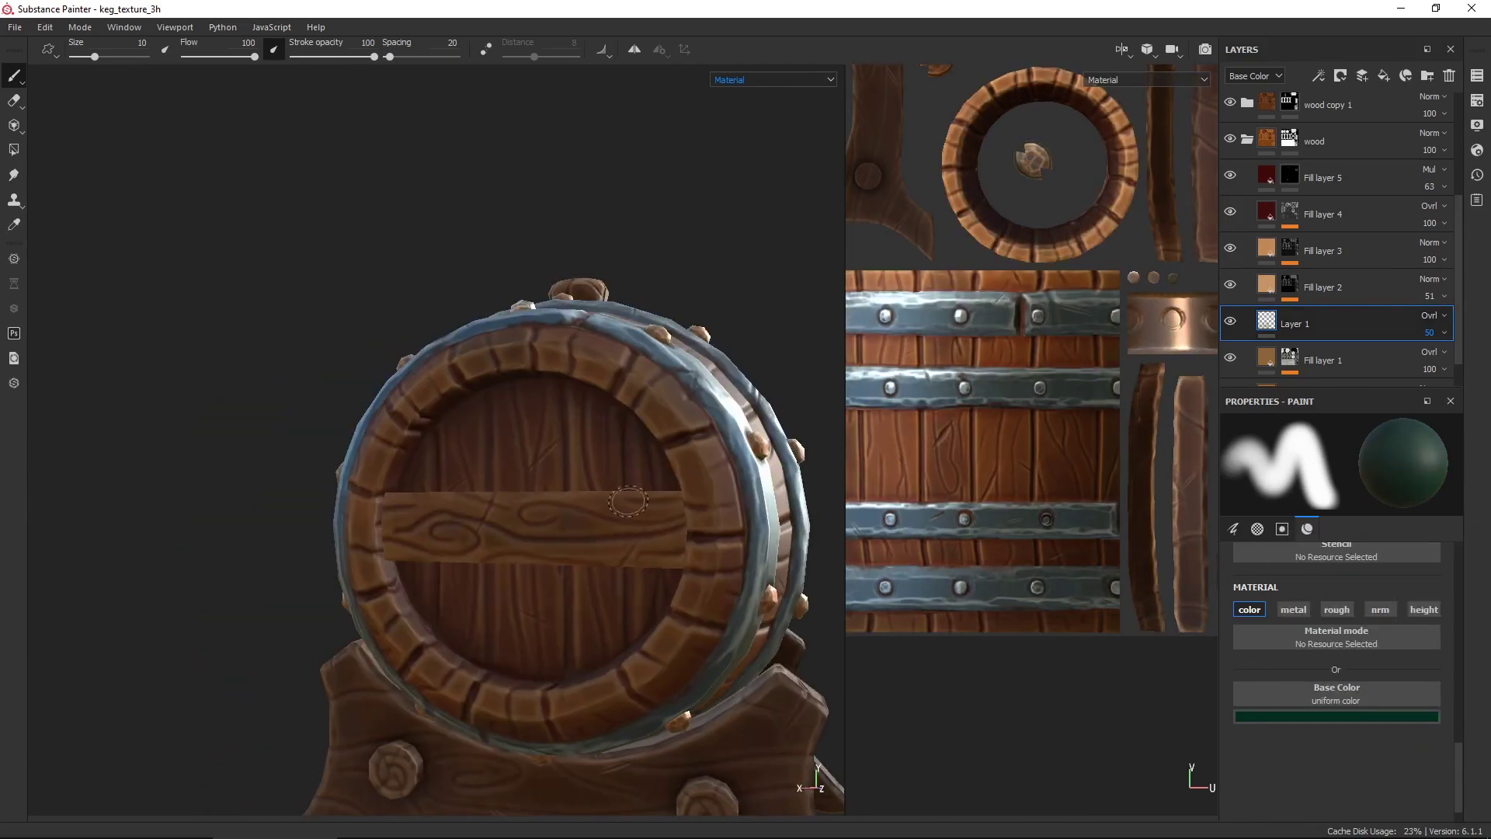
{"action": "mouse_move", "coordinate": [535, 483]}
{"action": "left_mouse_down", "text": "alt"}
{"action": "mouse_move", "coordinate": [472, 616]}
{"action": "mouse_move", "coordinate": [633, 510]}
{"action": "mouse_move", "coordinate": [557, 416]}
{"action": "left_mouse_up", "text": "alt"}
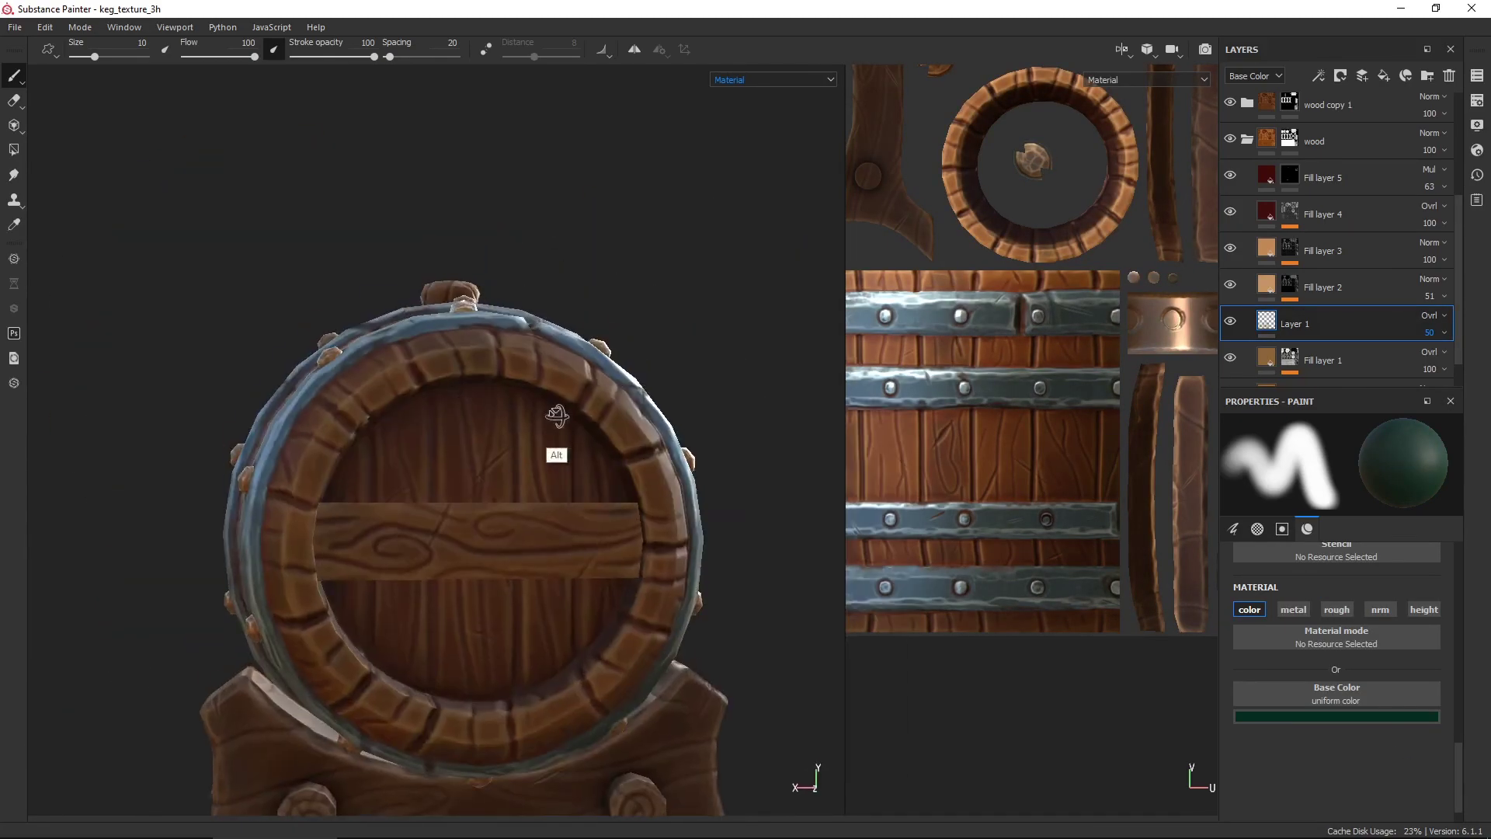
{"action": "key", "text": "1"}
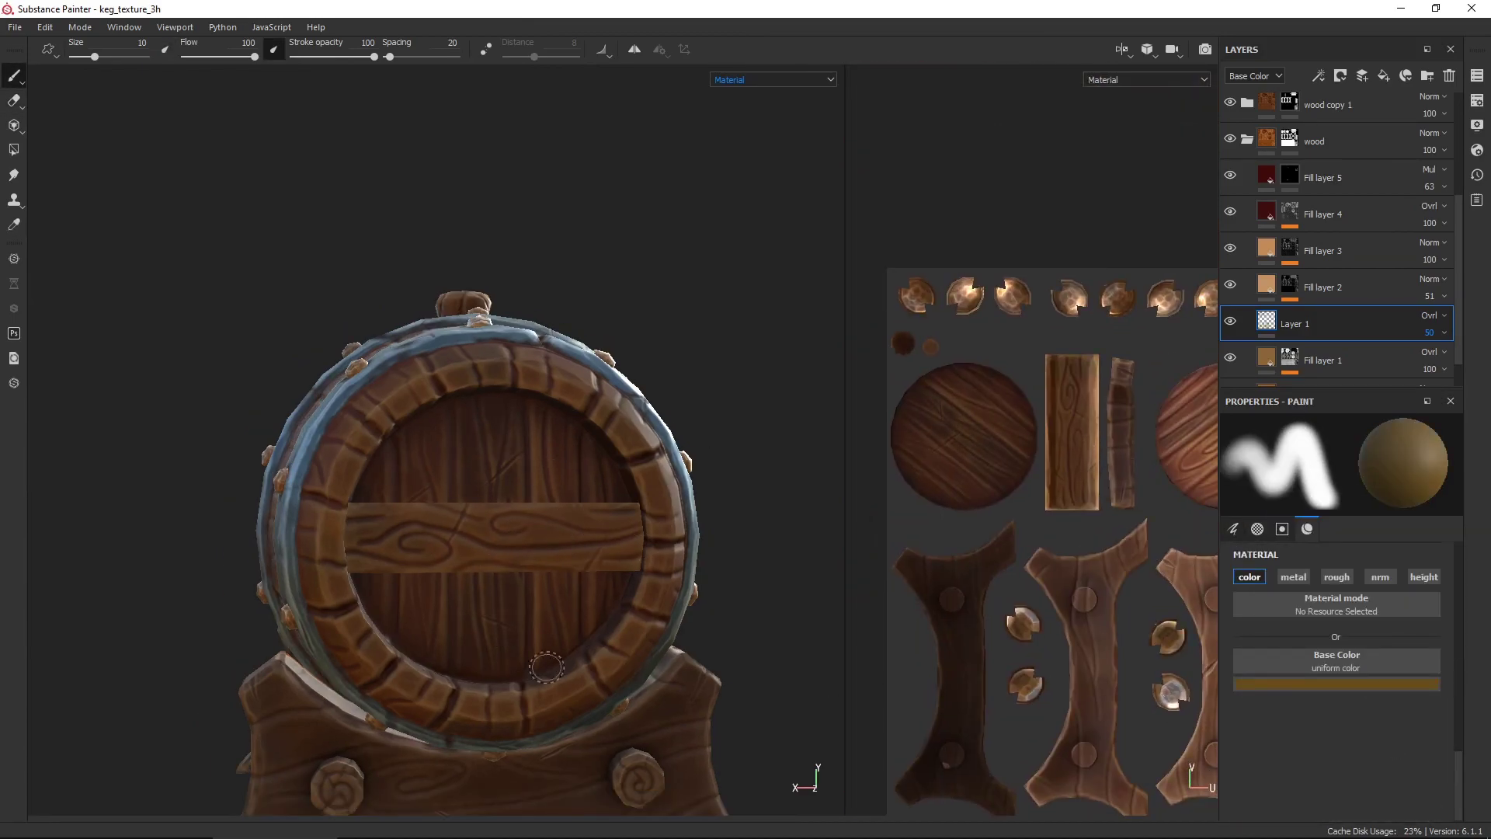
Paint wood colour variation on Layer 2 and move it between Fill layer 2 and Layer 1.
{"action": "mouse_move", "coordinate": [482, 497]}
{"action": "left_mouse_down", "text": "alt"}
{"action": "mouse_move", "coordinate": [673, 541]}
{"action": "mouse_move", "coordinate": [666, 682]}
{"action": "mouse_move", "coordinate": [834, 590]}
{"action": "mouse_move", "coordinate": [614, 534]}
{"action": "mouse_move", "coordinate": [650, 618]}
{"action": "mouse_move", "coordinate": [745, 497]}
{"action": "left_mouse_up", "text": "alt"}
{"action": "left_click", "coordinate": [1336, 683]}
{"action": "scroll", "coordinate": [672, 541], "scroll_direction": "down", "scroll_amount": 3}
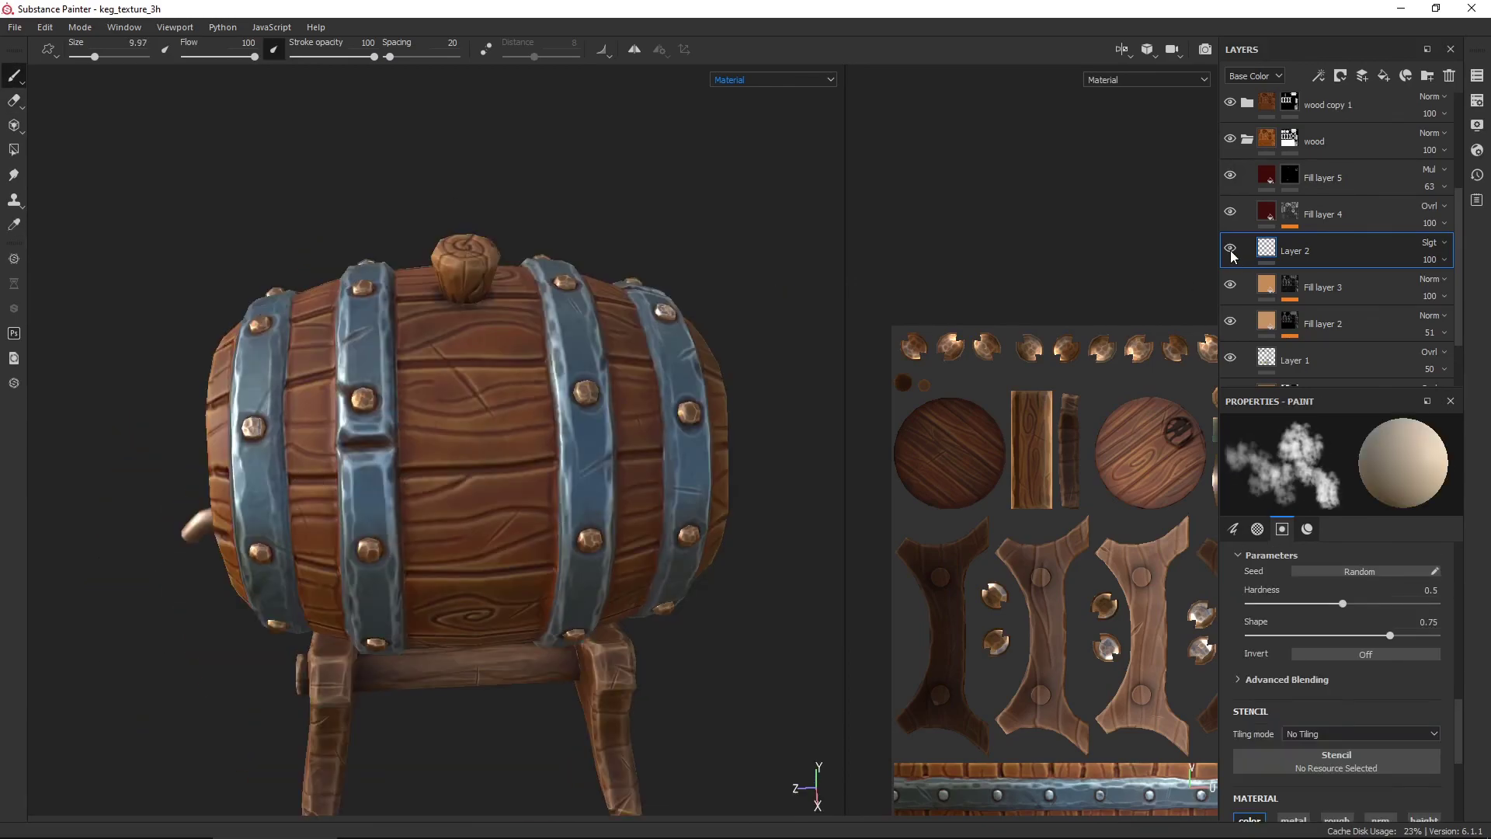
{"action": "left_click_drag", "start_coordinate": [1360, 281], "coordinate": [1375, 321]}
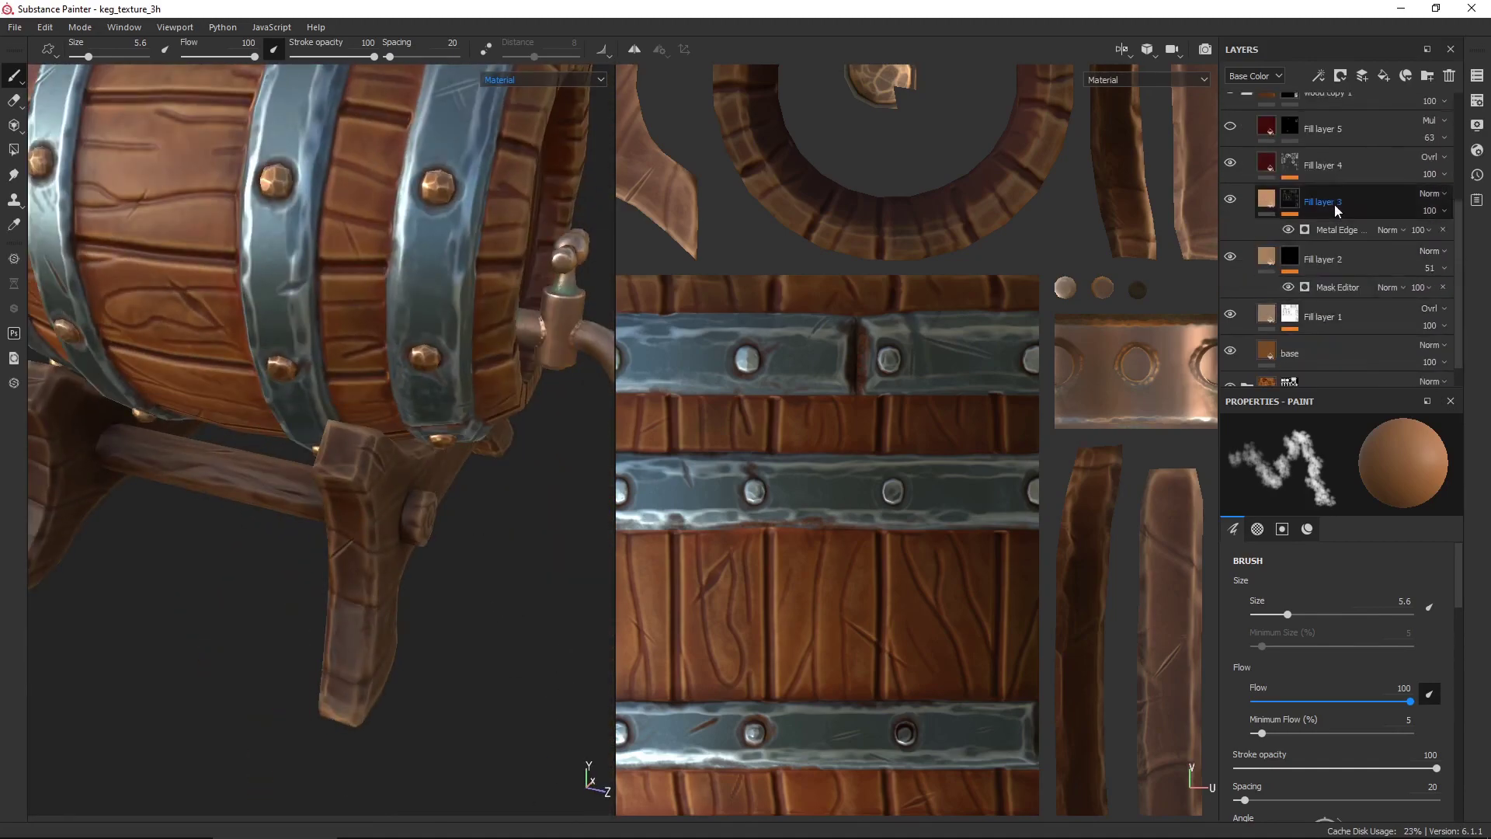
Sample a colour from the keg and frame the barrel's side for painting.
{"action": "left_click_drag", "start_coordinate": [543, 466], "coordinate": [354, 554], "text": "alt"}
{"action": "left_click_drag", "start_coordinate": [342, 656], "coordinate": [522, 639], "text": "alt"}
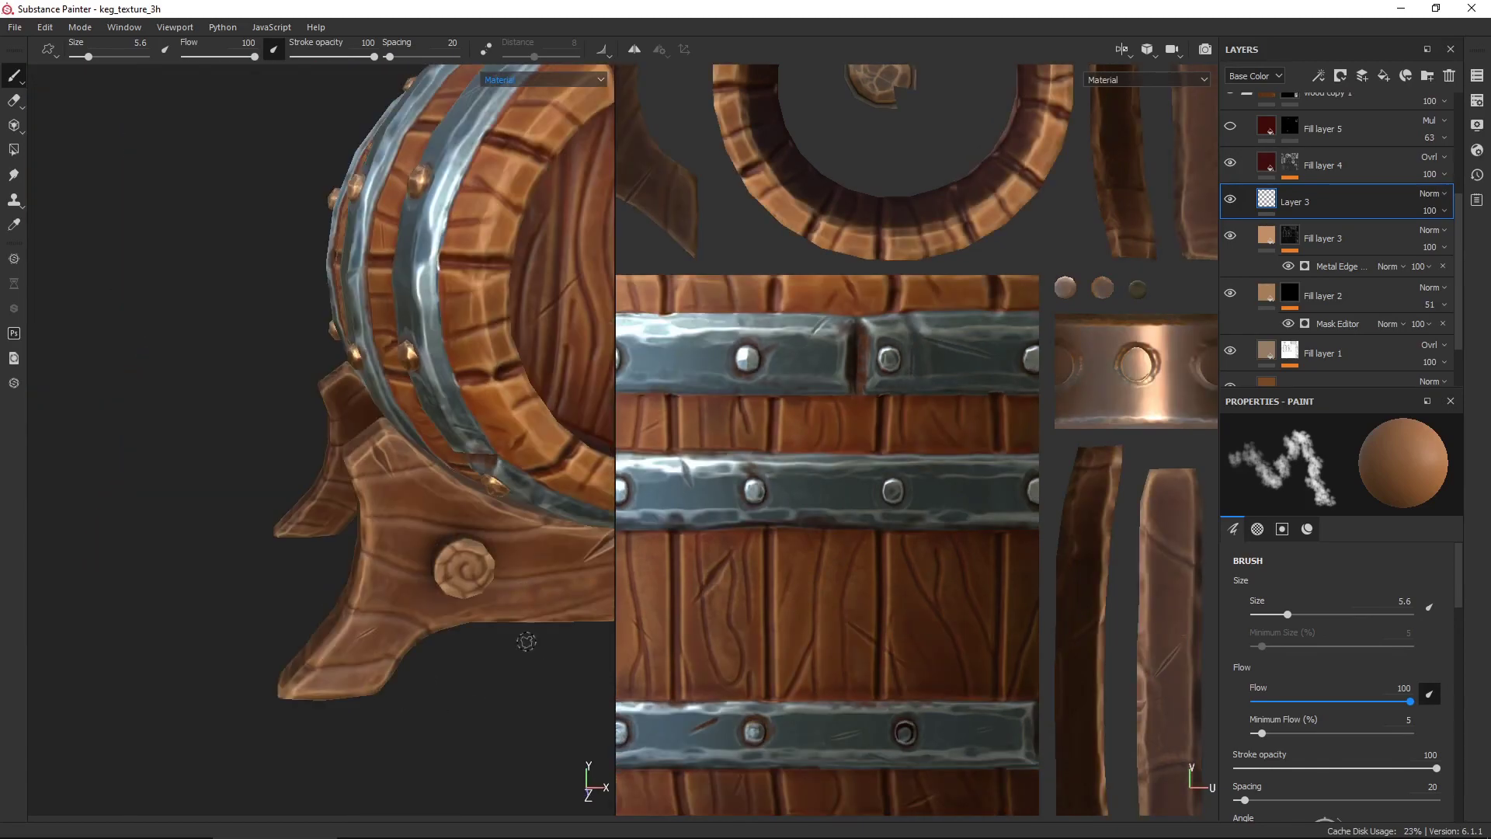
{"action": "key", "text": "p"}
{"action": "mouse_move", "coordinate": [418, 374]}
{"action": "left_mouse_down", "text": "alt"}
{"action": "mouse_move", "coordinate": [218, 584]}
{"action": "mouse_move", "coordinate": [349, 533]}
{"action": "mouse_move", "coordinate": [280, 464]}
{"action": "left_mouse_up", "text": "alt"}
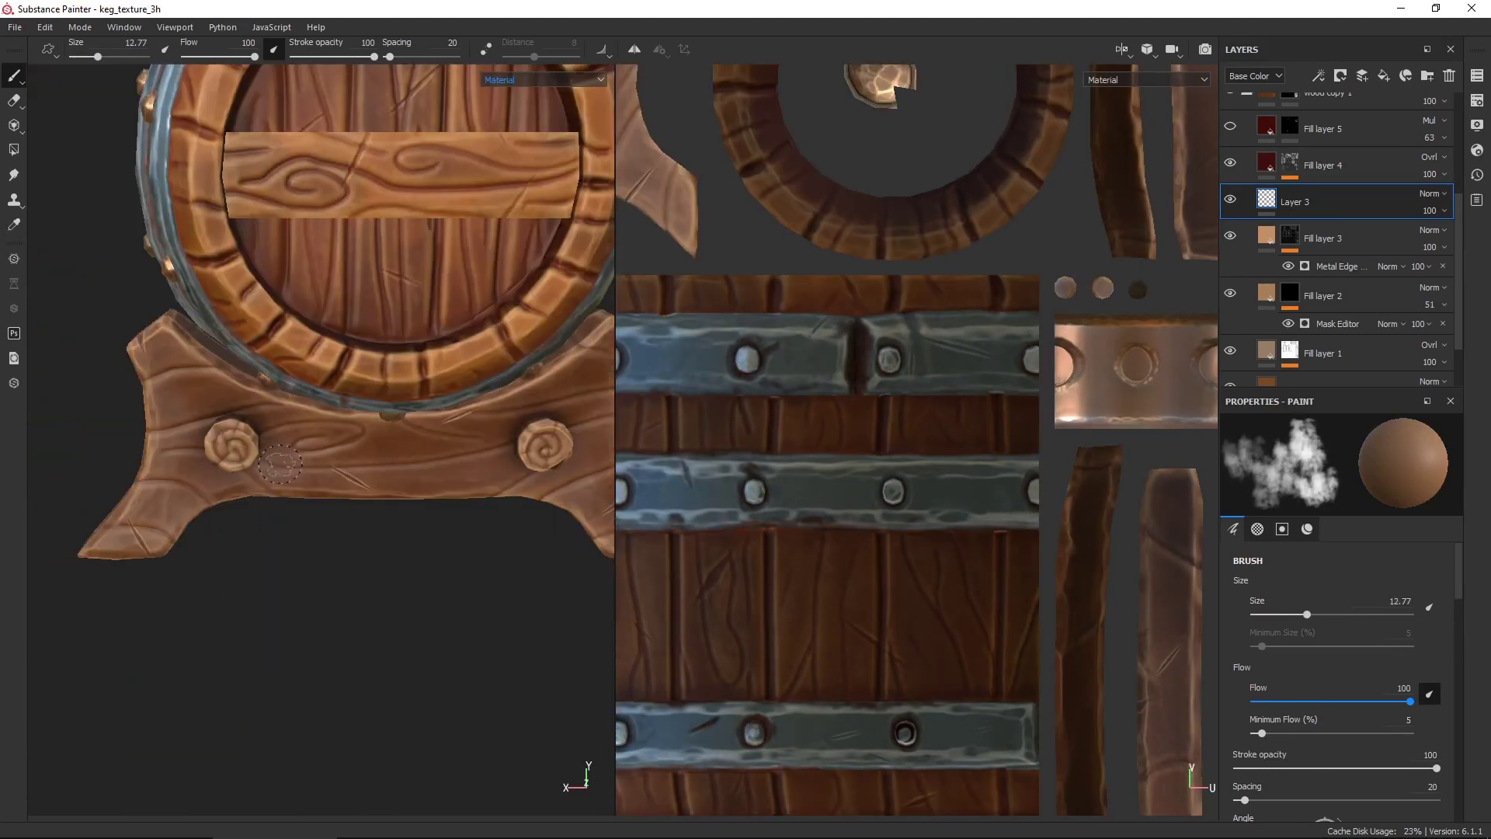
{"action": "left_click_drag", "start_coordinate": [177, 406], "coordinate": [513, 631], "text": "alt"}
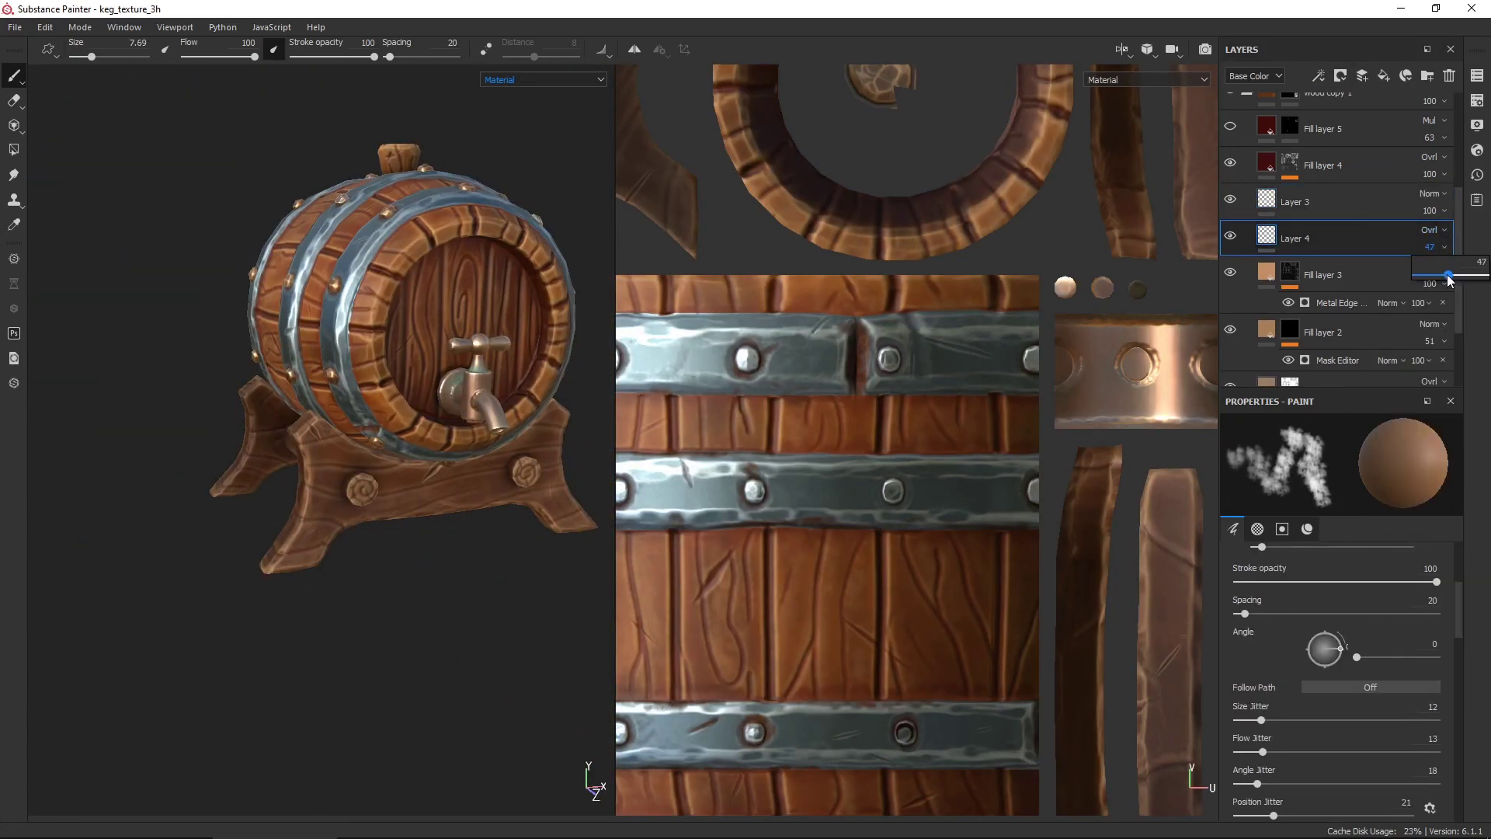
{"action": "scroll", "coordinate": [1355, 659], "scroll_direction": "up", "scroll_amount": 5}
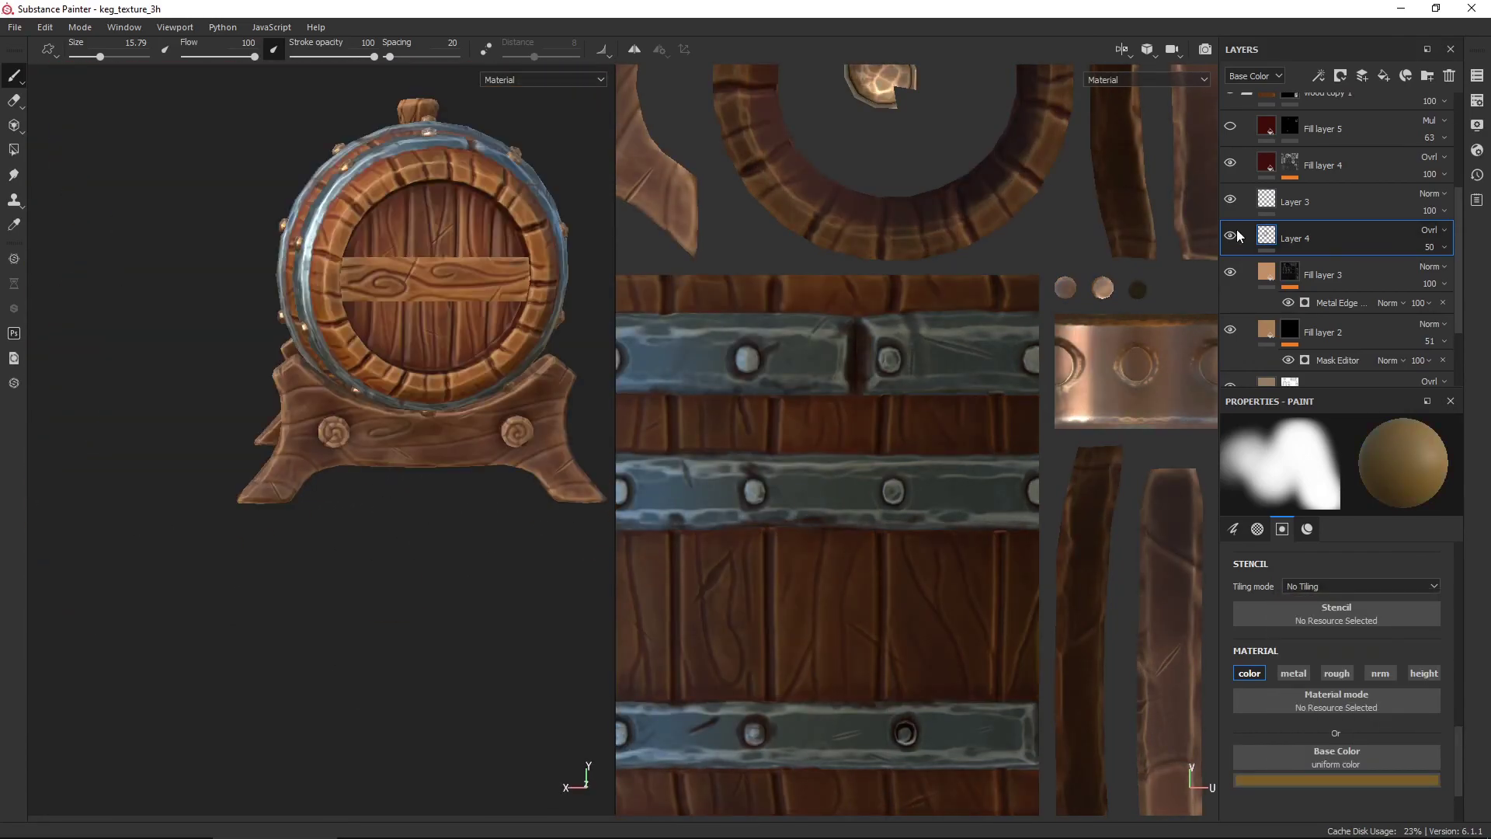
Switch to Layer 3 and erase part of its painted variation.
{"action": "left_click", "coordinate": [1235, 208]}
{"action": "key", "text": "e"}
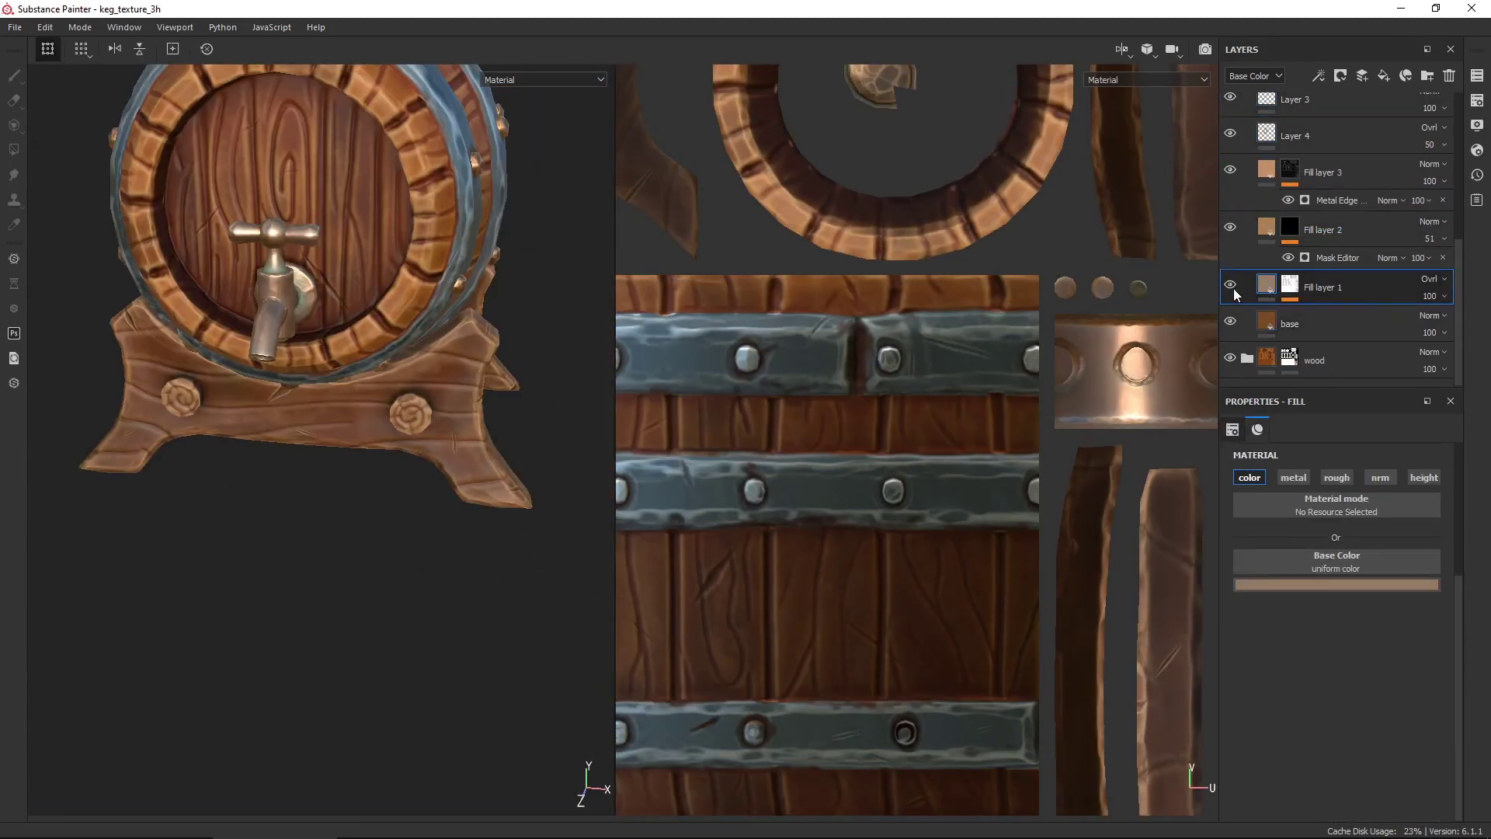
{"action": "left_click_drag", "start_coordinate": [1330, 785], "coordinate": [1332, 785]}
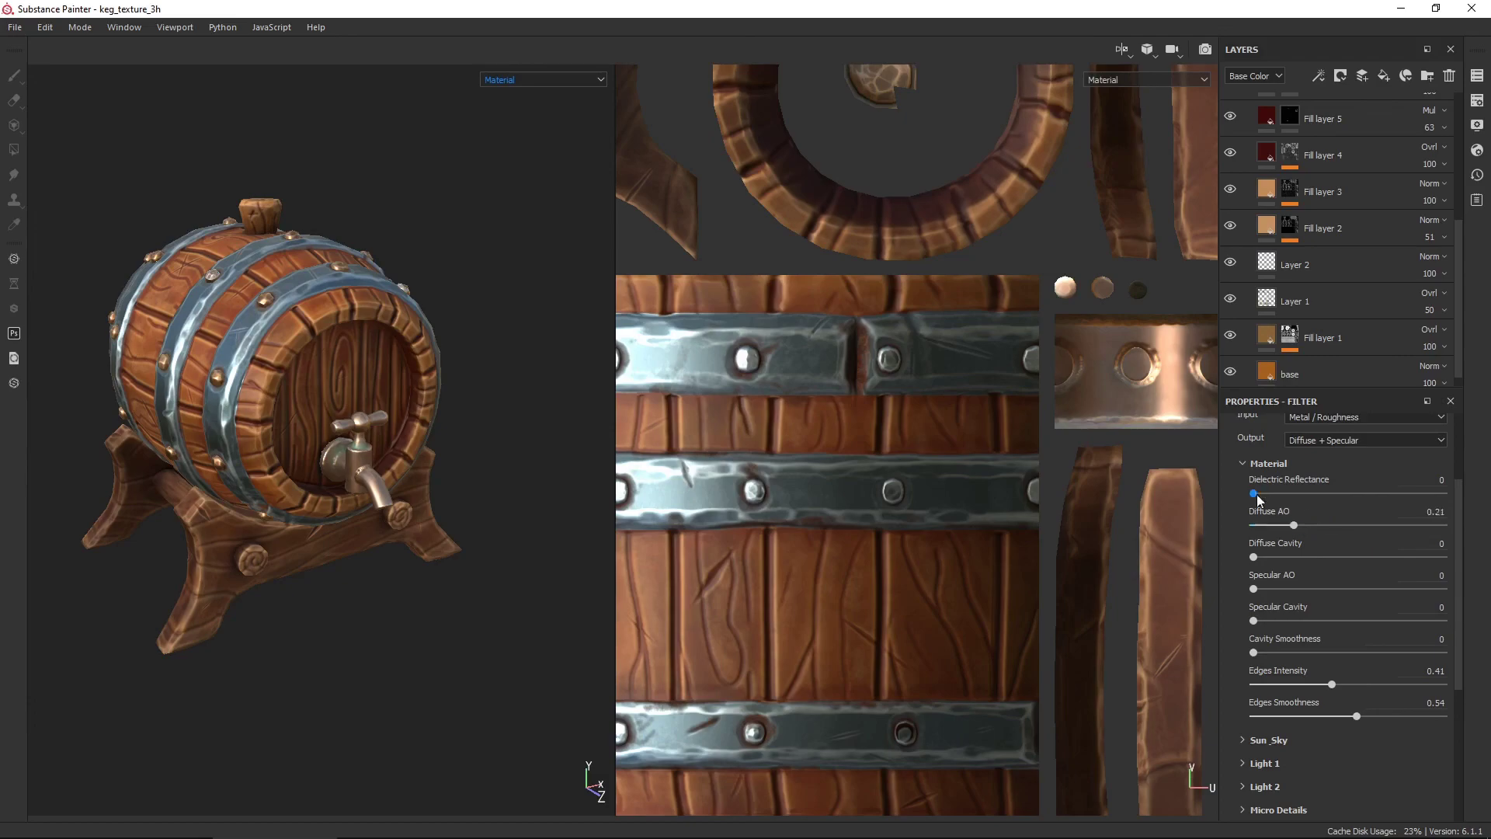
Expand the sun and sky lighting settings and check the sun colour.
{"action": "left_click", "coordinate": [1242, 740]}
{"action": "scroll", "coordinate": [1343, 668], "scroll_direction": "down", "scroll_amount": 1}
{"action": "left_click", "coordinate": [1342, 667]}
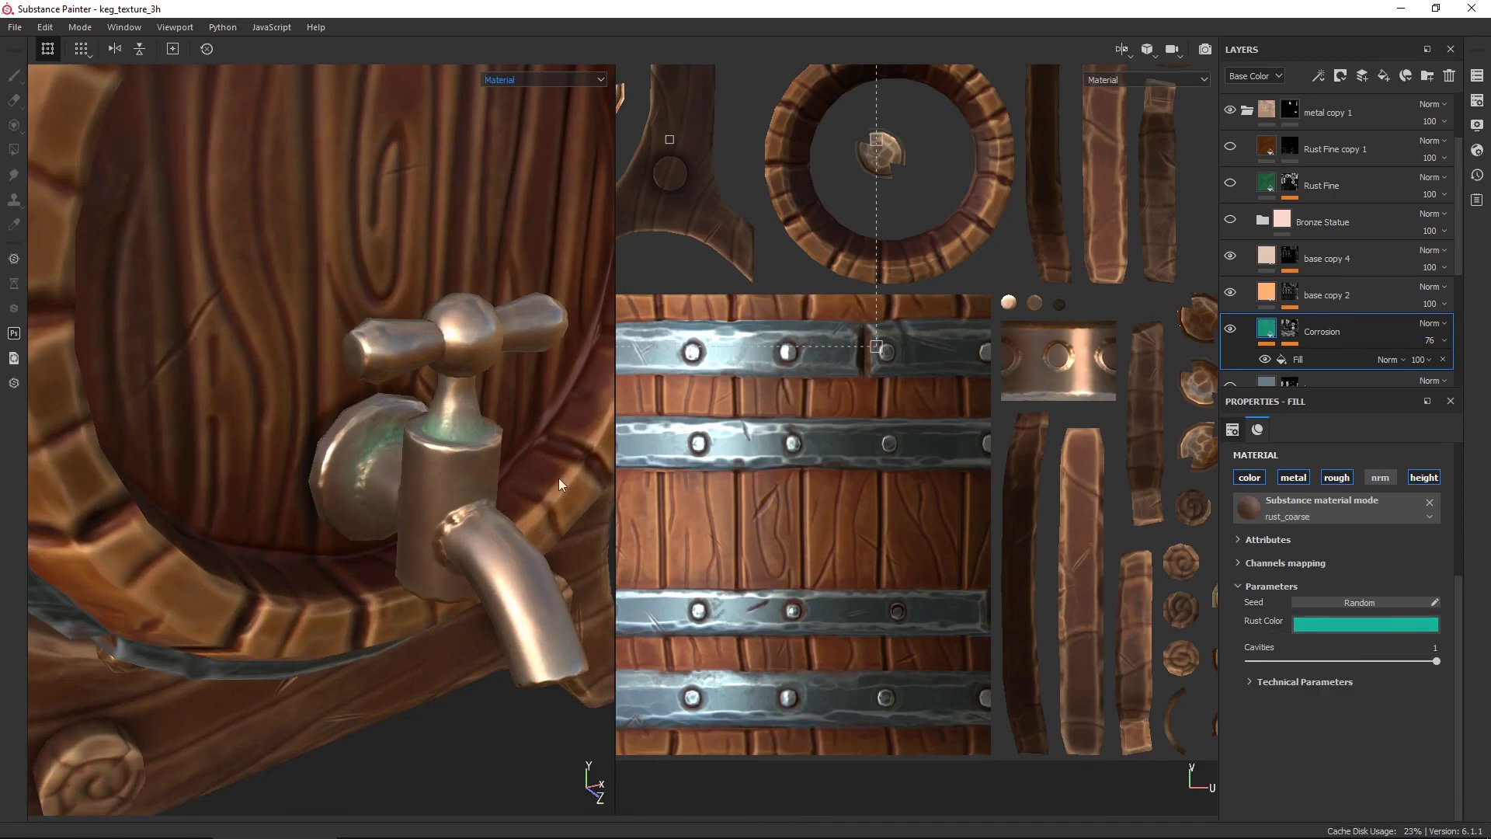
Raise the base copy 1 mask generator's Global Balance to 0.99, then undo to fine-tune it.
{"action": "left_click", "coordinate": [1223, 256]}
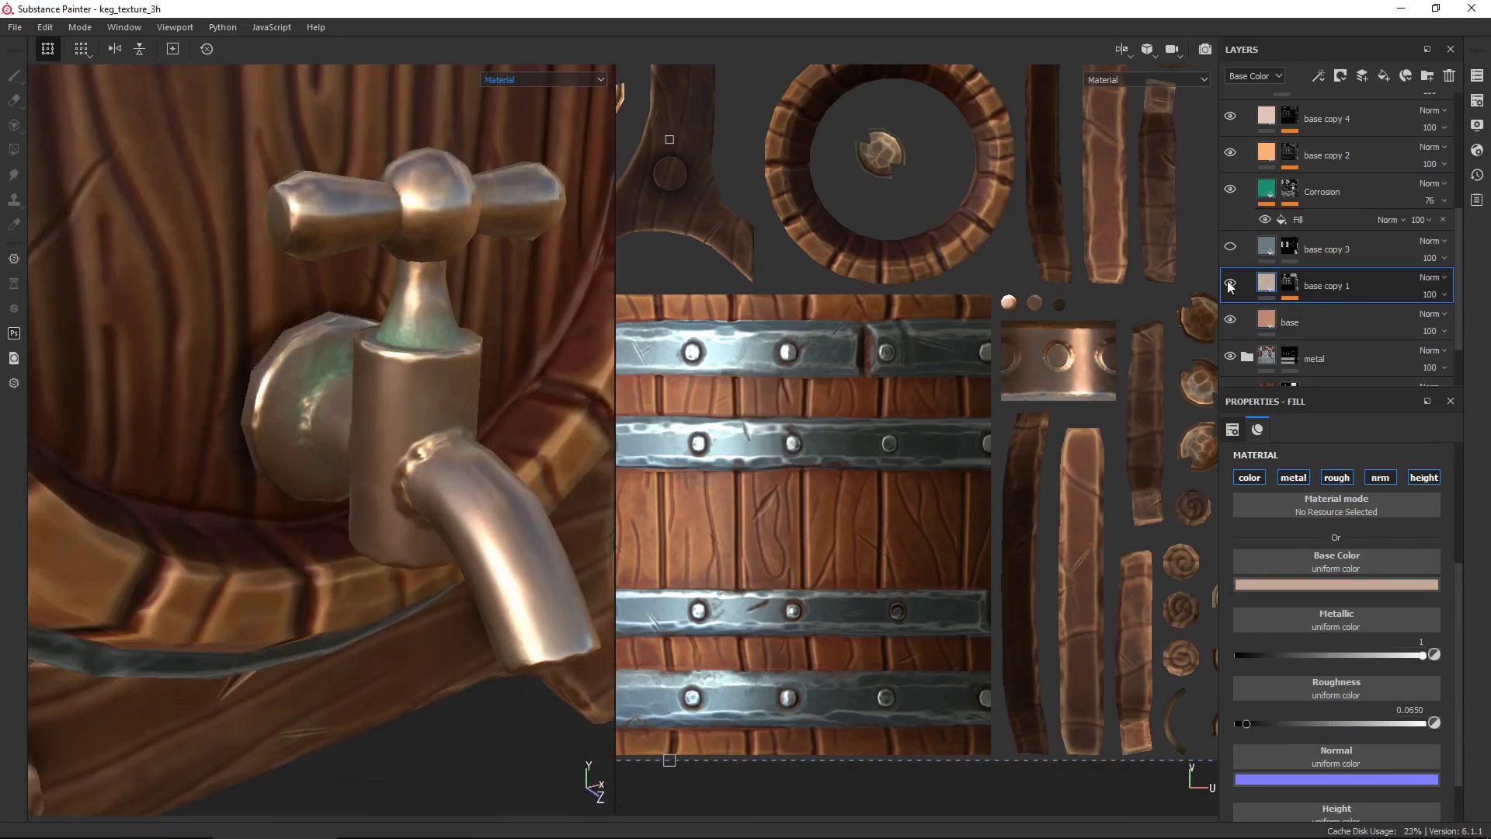
{"action": "left_click", "coordinate": [1339, 319]}
{"action": "left_click_drag", "start_coordinate": [1335, 587], "coordinate": [1455, 589]}
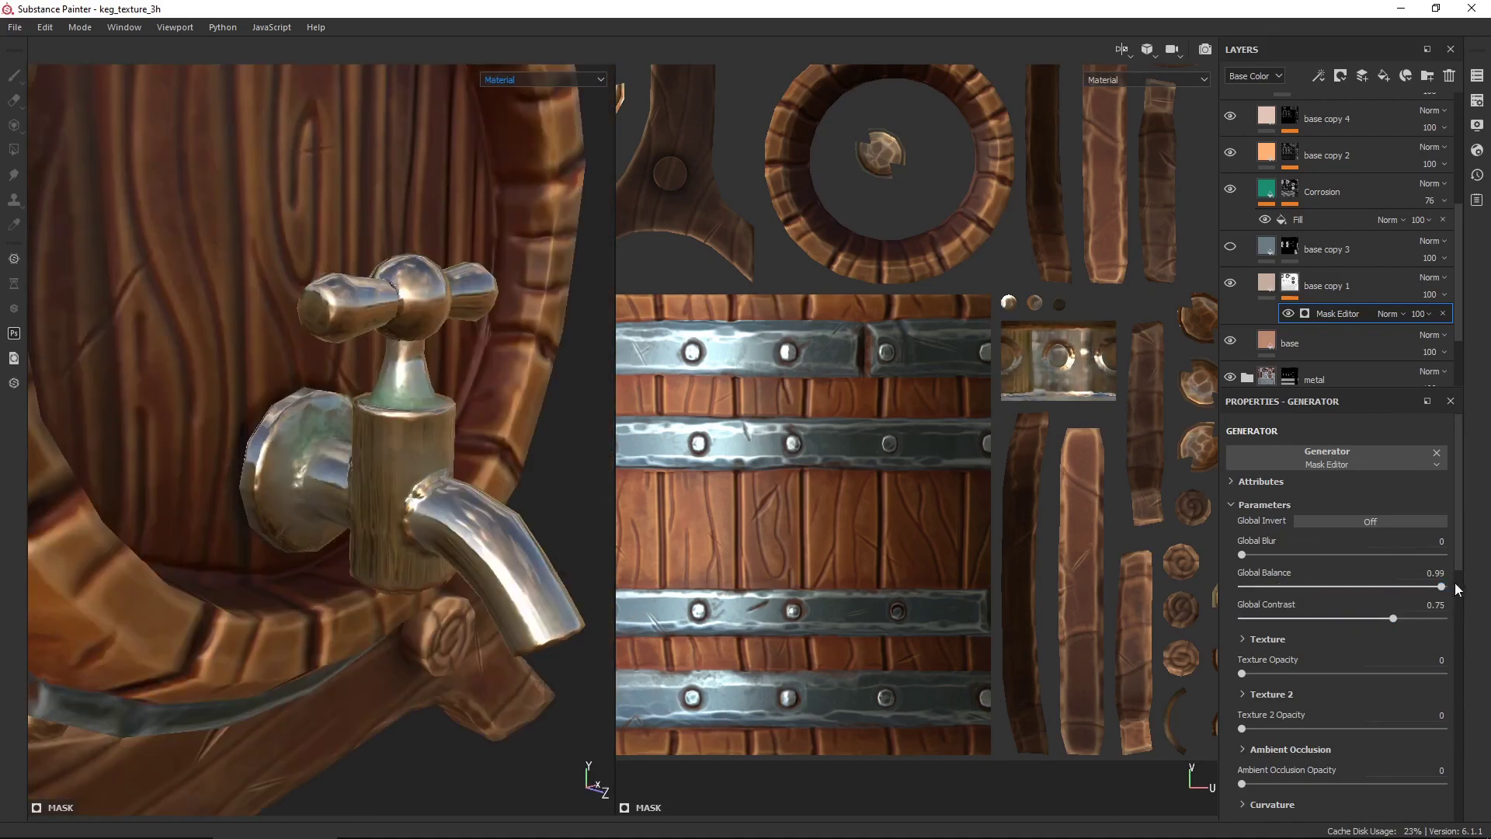
{"action": "key", "text": "ctrl+z"}
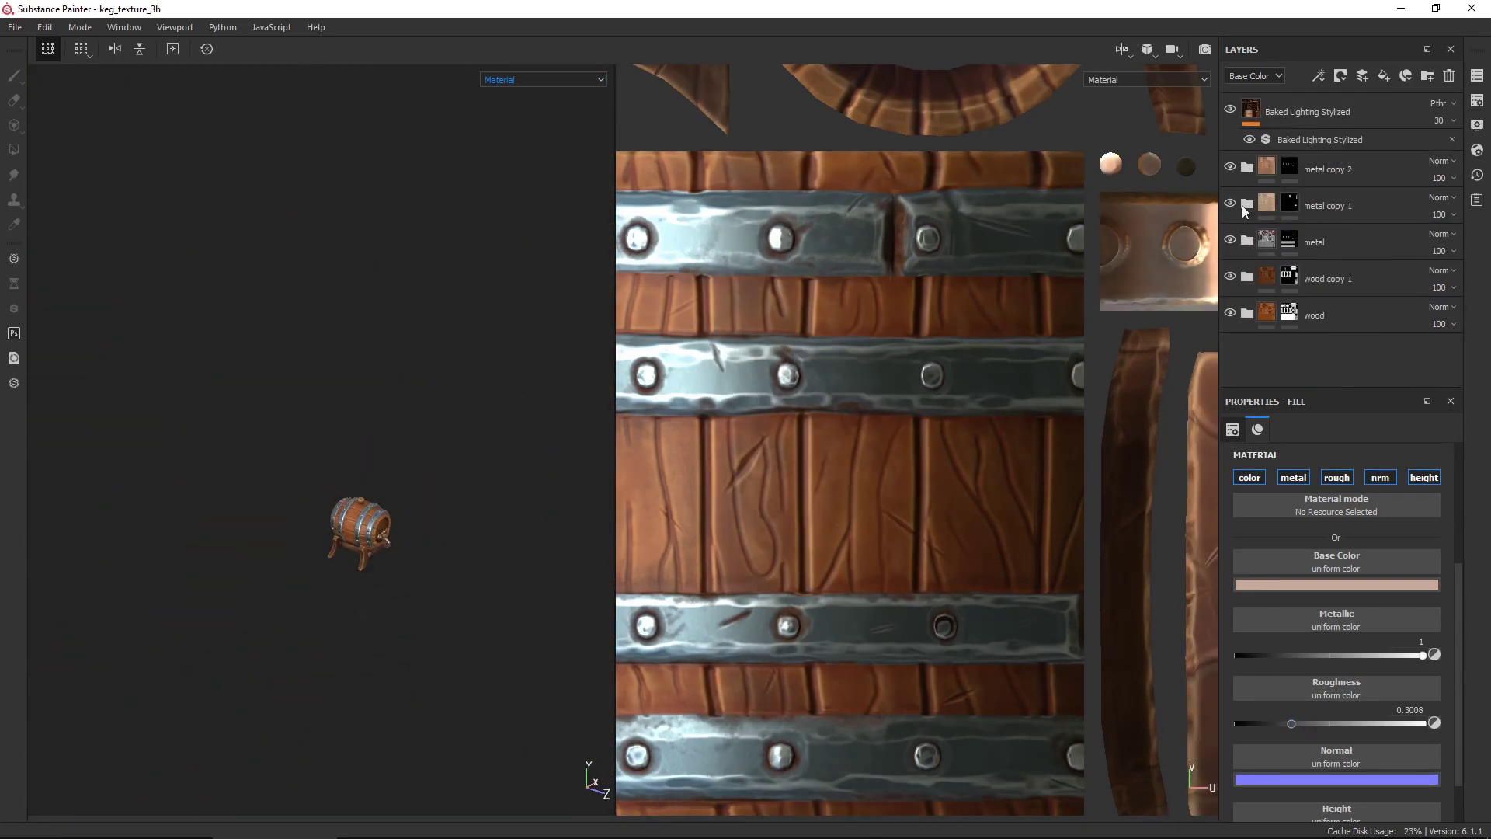
Expand the wood folder and lower Layer 1's opacity to 50.
{"action": "left_click", "coordinate": [1245, 205]}
{"action": "scroll", "coordinate": [1238, 299], "scroll_direction": "down", "scroll_amount": 2}
{"action": "left_click", "coordinate": [1437, 296]}
{"action": "left_click_drag", "start_coordinate": [1483, 324], "coordinate": [1452, 324]}
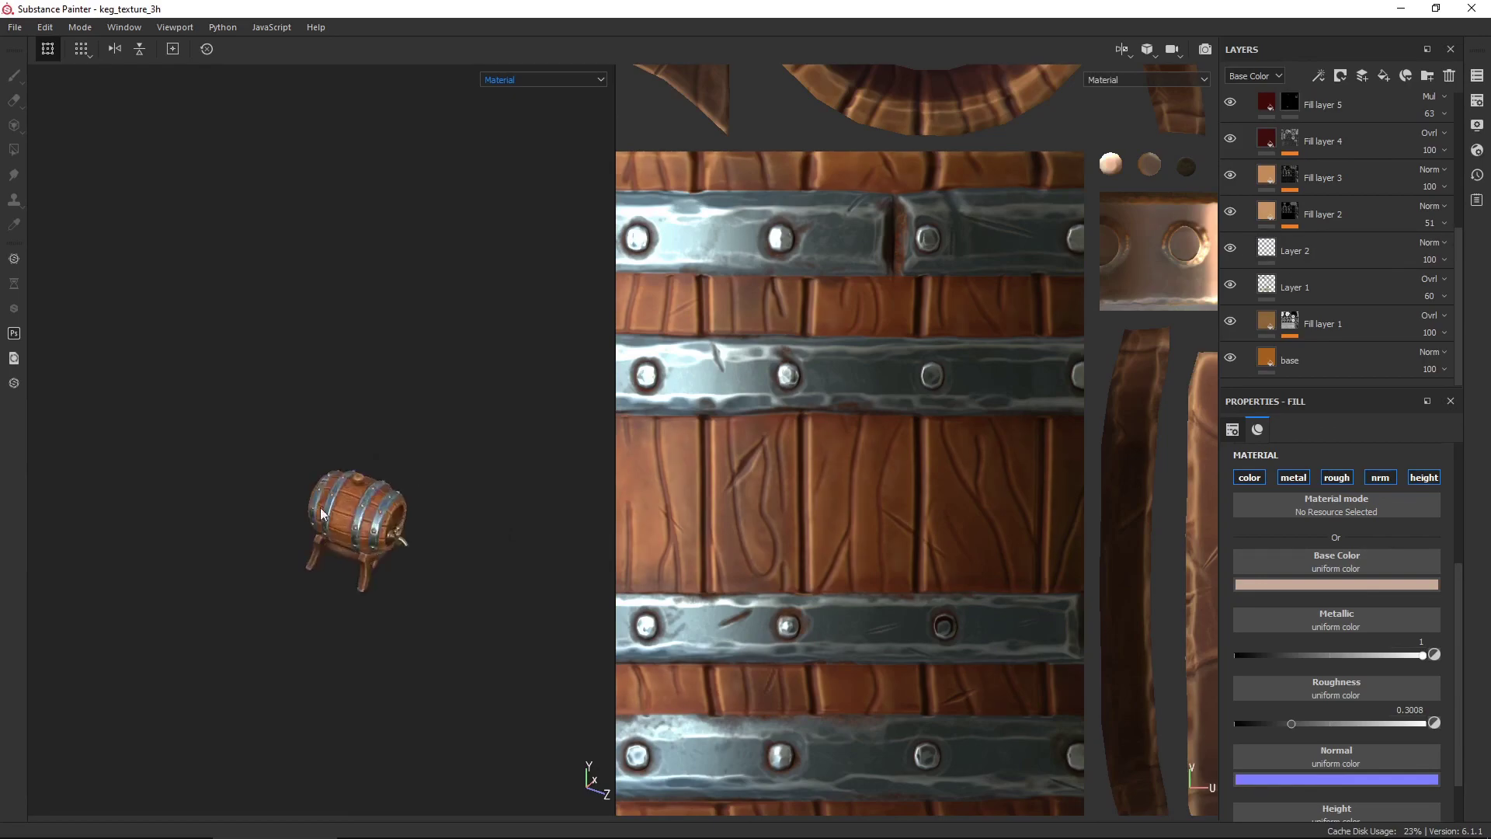
{"action": "scroll", "coordinate": [321, 514], "scroll_direction": "up", "scroll_amount": 5}
Select Layer 2 for erasing and orbit to a close view of the barrel end.
{"action": "left_click", "coordinate": [1313, 250]}
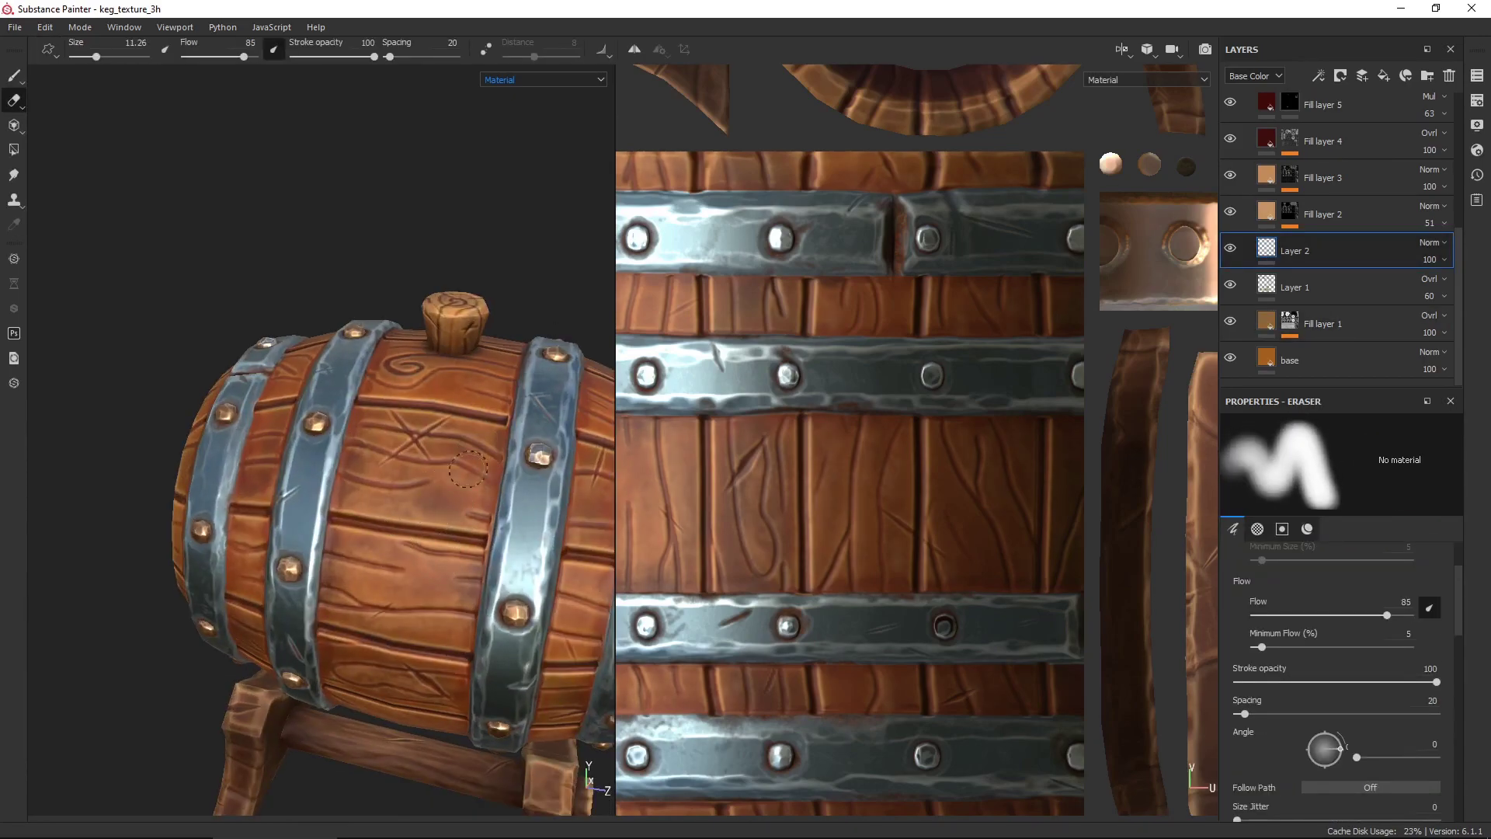
{"action": "scroll", "coordinate": [404, 677], "scroll_direction": "down", "scroll_amount": 3}
{"action": "left_click_drag", "start_coordinate": [404, 677], "coordinate": [286, 575], "text": "alt"}
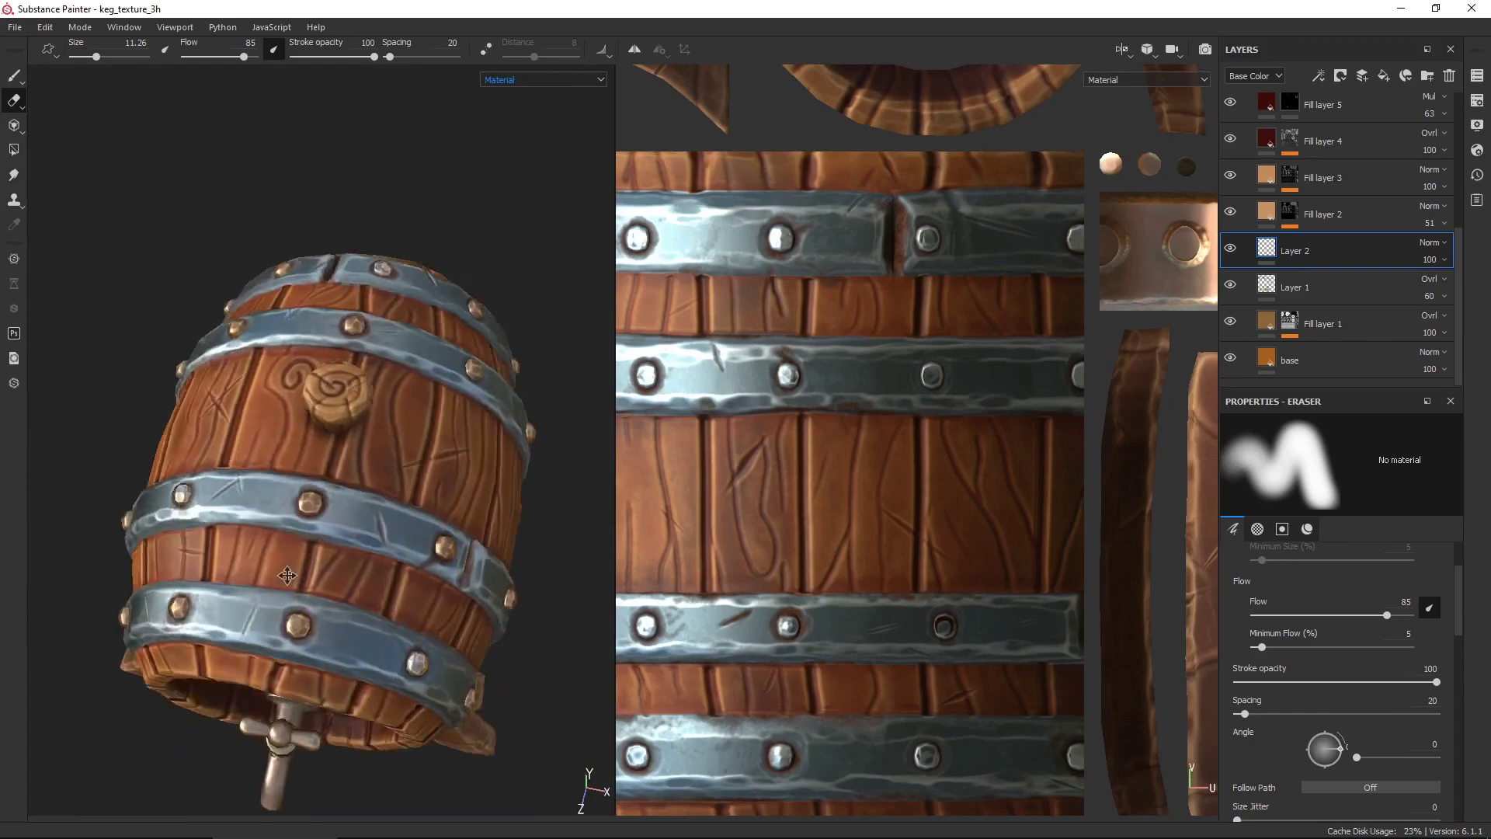
{"action": "scroll", "coordinate": [423, 432], "scroll_direction": "down", "scroll_amount": 5}
{"action": "left_click_drag", "start_coordinate": [423, 433], "coordinate": [548, 482], "text": "alt"}
{"action": "scroll", "coordinate": [443, 465], "scroll_direction": "up", "scroll_amount": 3}
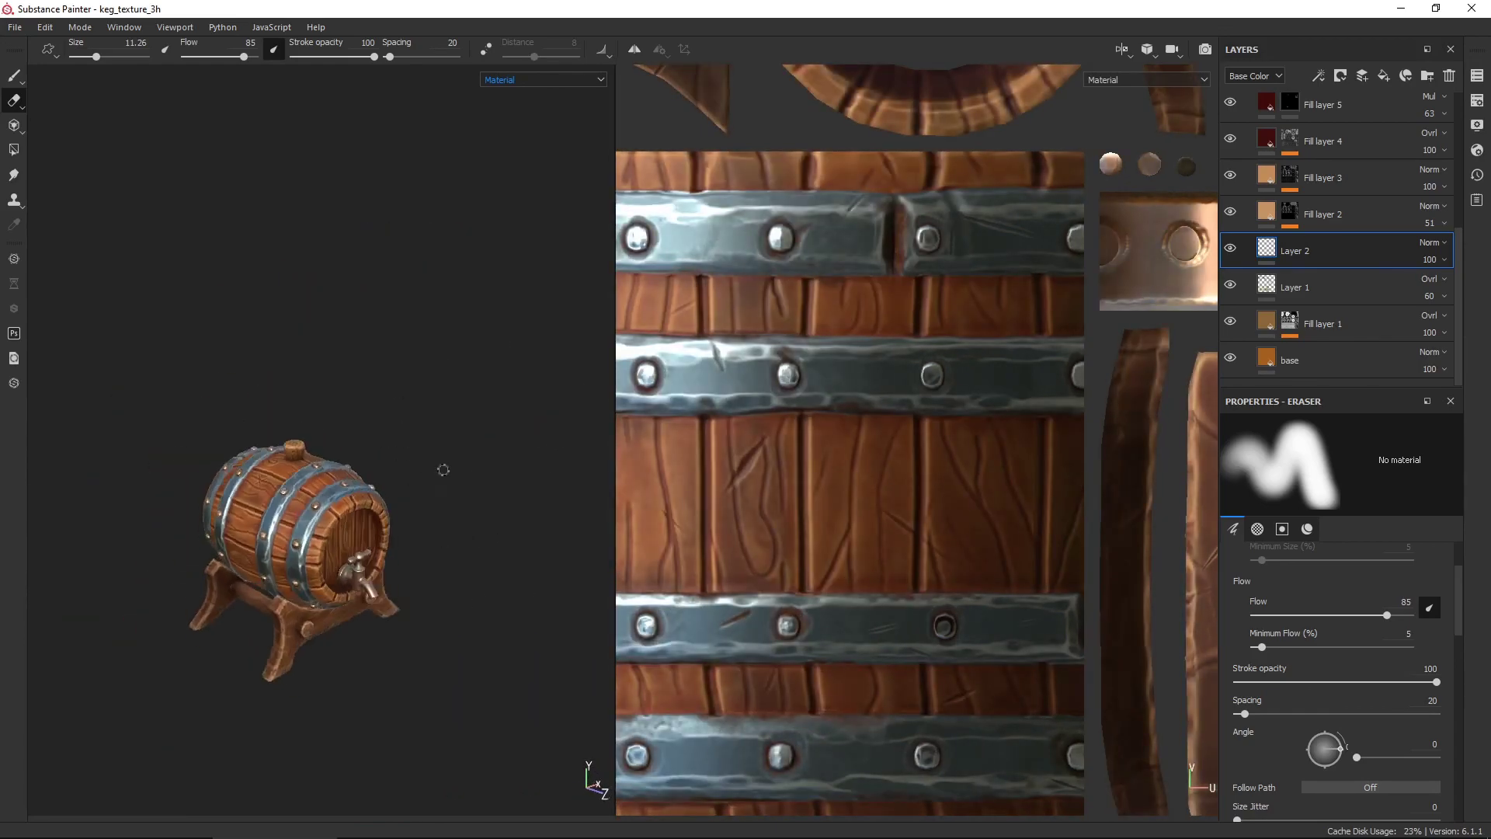
{"action": "scroll", "coordinate": [375, 514], "scroll_direction": "up", "scroll_amount": 3}
{"action": "scroll", "coordinate": [375, 514], "scroll_direction": "up", "scroll_amount": 3}
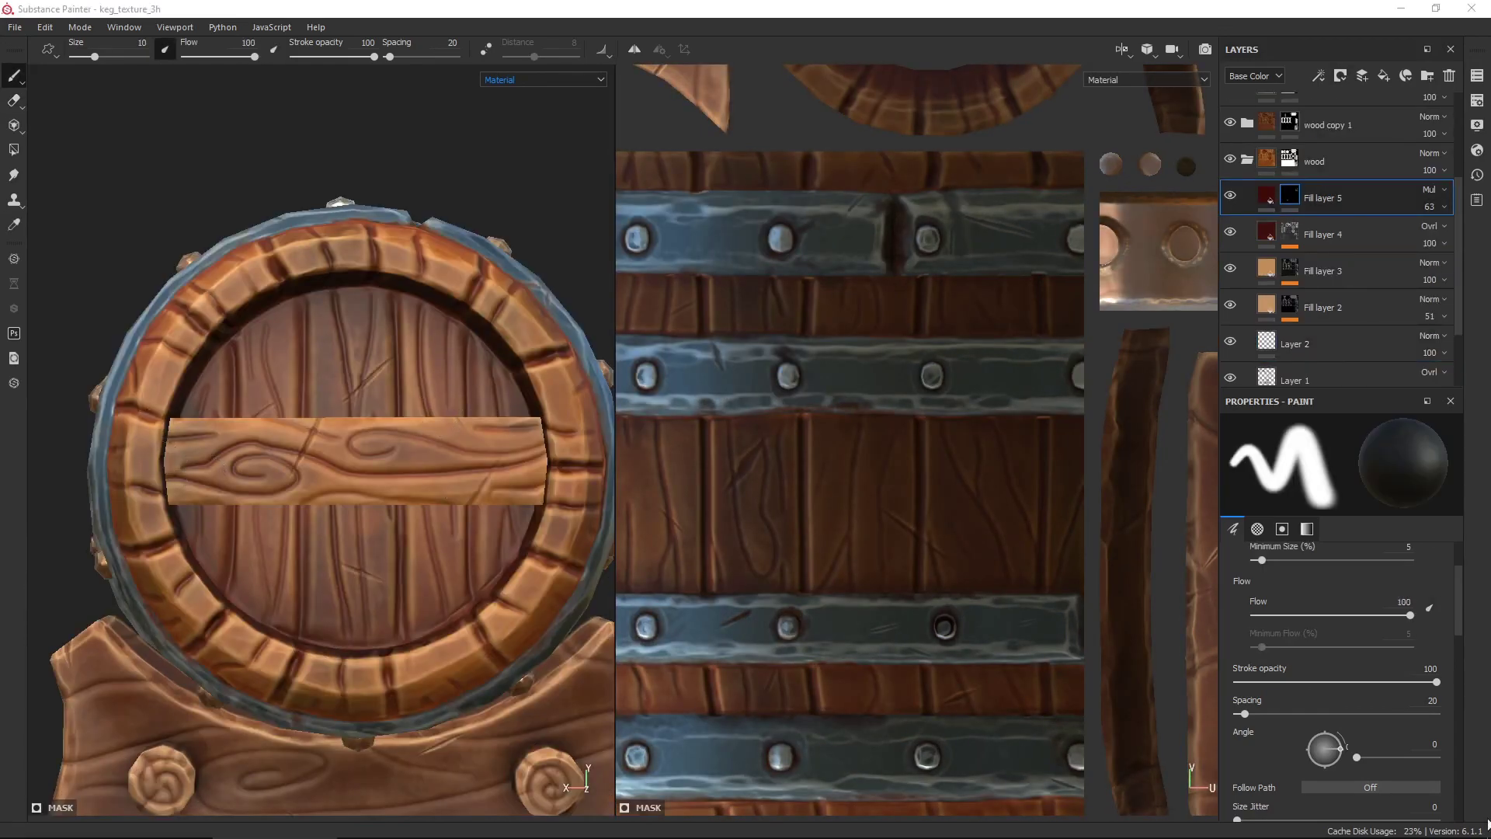
{"action": "left_click_drag", "start_coordinate": [214, 481], "coordinate": [253, 494], "text": "alt"}
{"action": "left_click_drag", "start_coordinate": [477, 520], "coordinate": [180, 431], "text": "alt"}
{"action": "scroll", "coordinate": [179, 431], "scroll_direction": "up", "scroll_amount": 2}
{"action": "scroll", "coordinate": [958, 407], "scroll_direction": "down", "scroll_amount": 5}
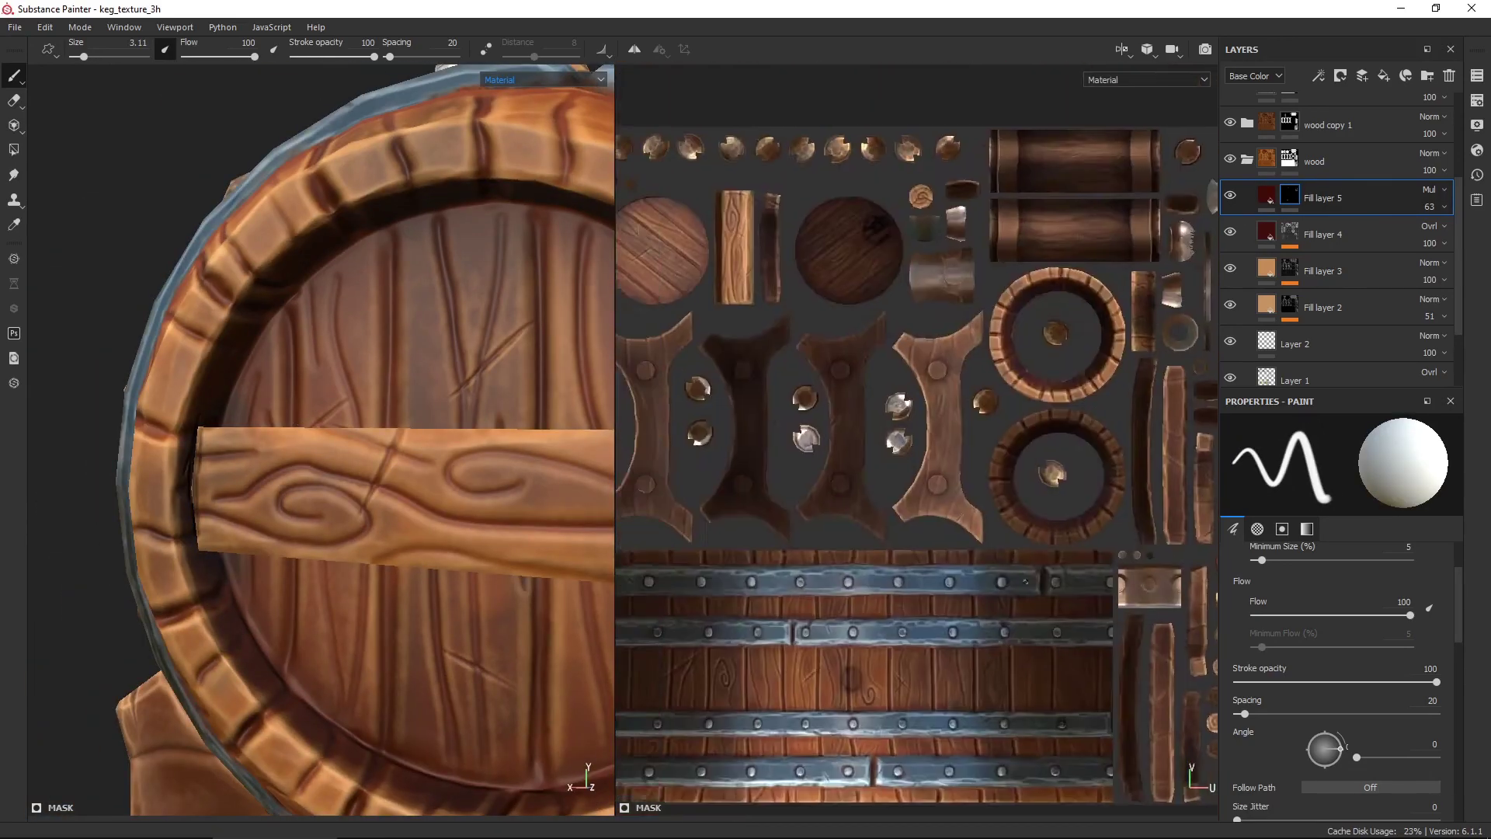
{"action": "scroll", "coordinate": [958, 407], "scroll_direction": "up", "scroll_amount": 4}
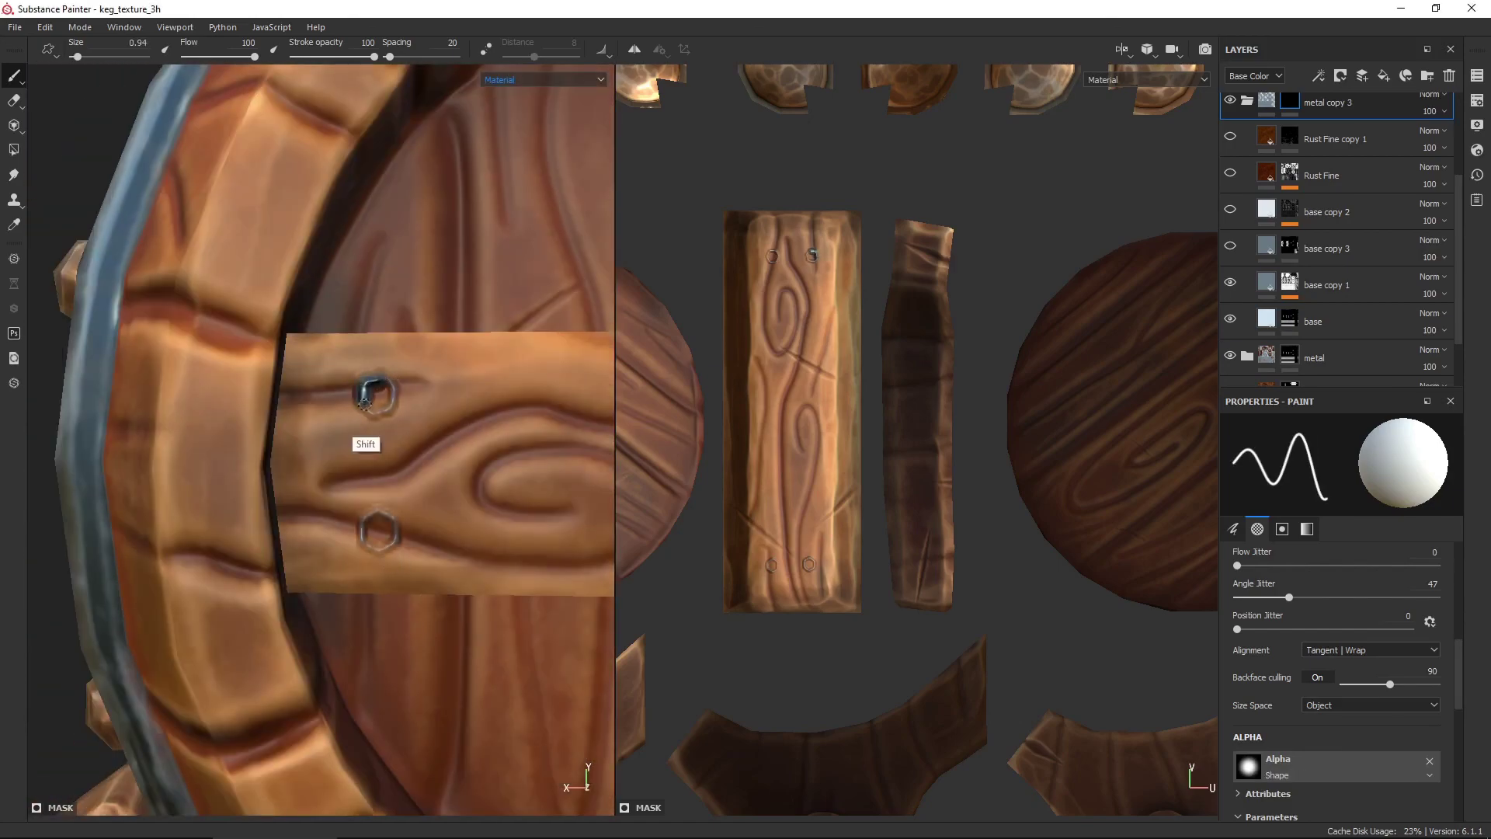
Paint the lower nail on the plank and collapse the metal copy 3 folder.
{"action": "left_click", "coordinate": [378, 528]}
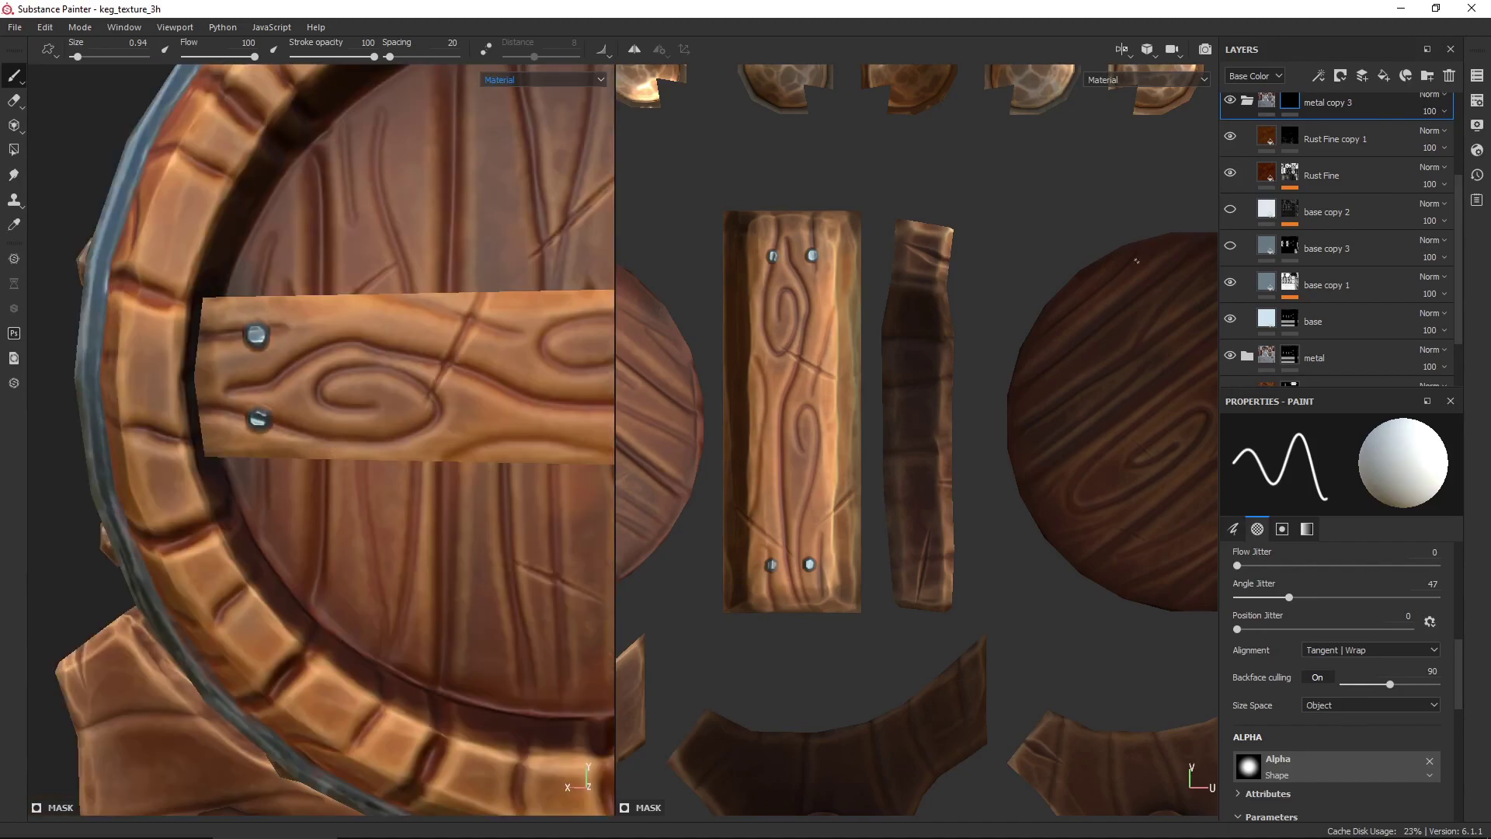
{"action": "left_click", "coordinate": [1248, 242]}
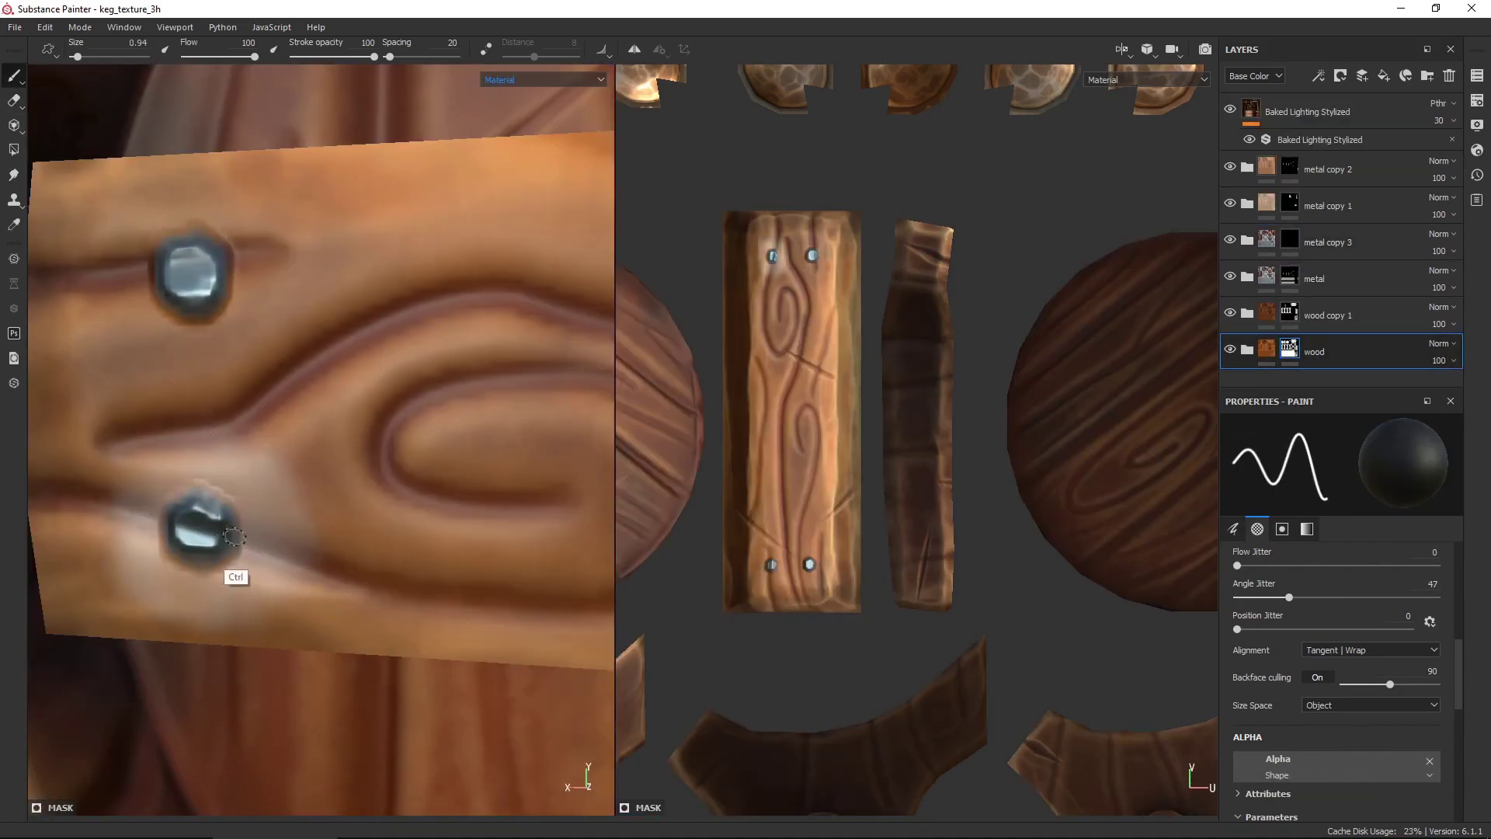
{"action": "scroll", "coordinate": [340, 529], "scroll_direction": "down", "scroll_amount": 5}
Add a fill layer with a black mask above wood copy 1 and swap the paint colour to black.
{"action": "left_click", "coordinate": [1336, 315]}
{"action": "left_click", "coordinate": [1384, 75]}
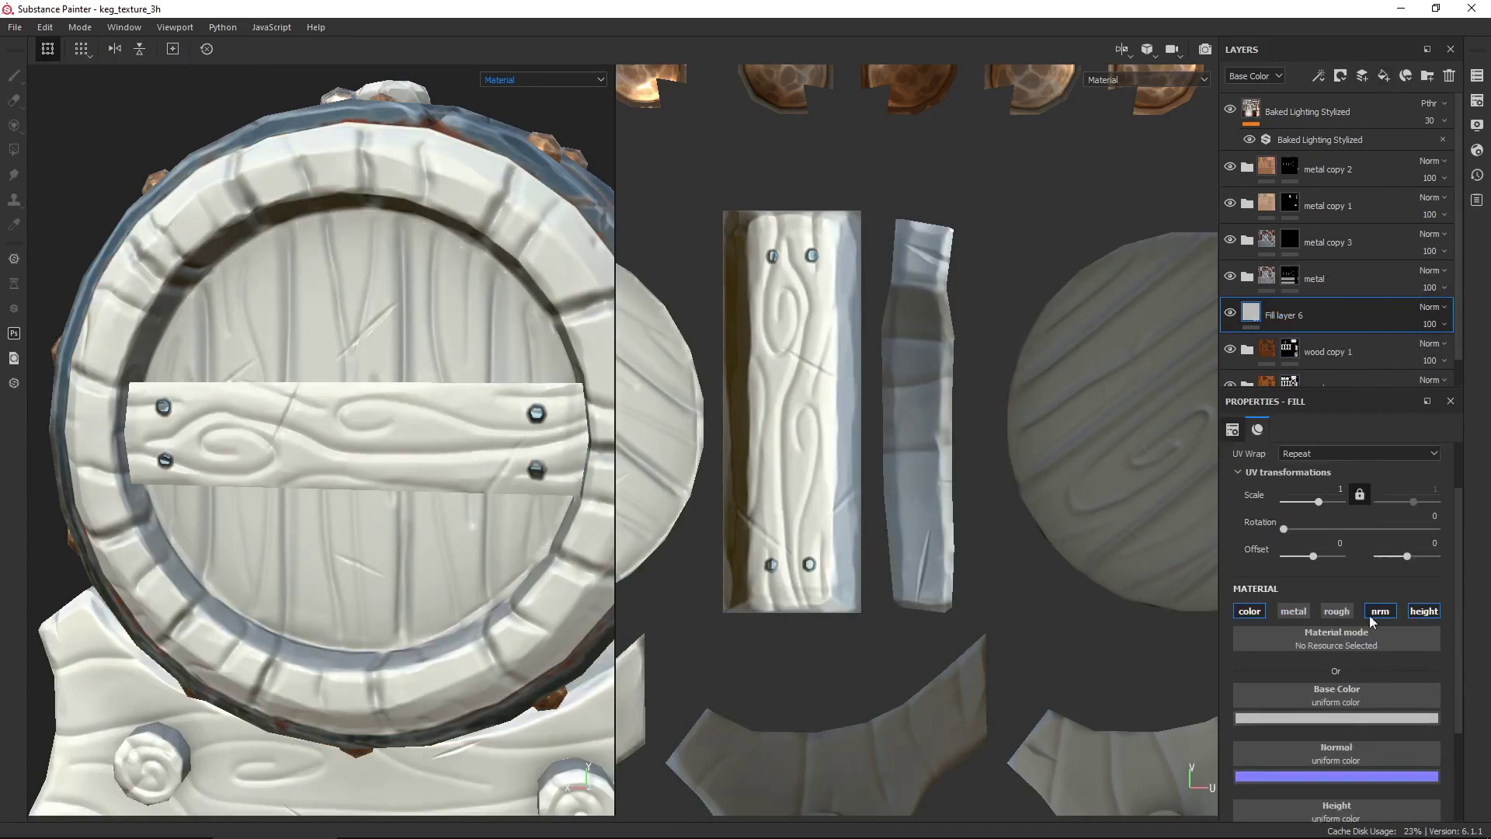
{"action": "scroll", "coordinate": [293, 437], "scroll_direction": "up", "scroll_amount": 5}
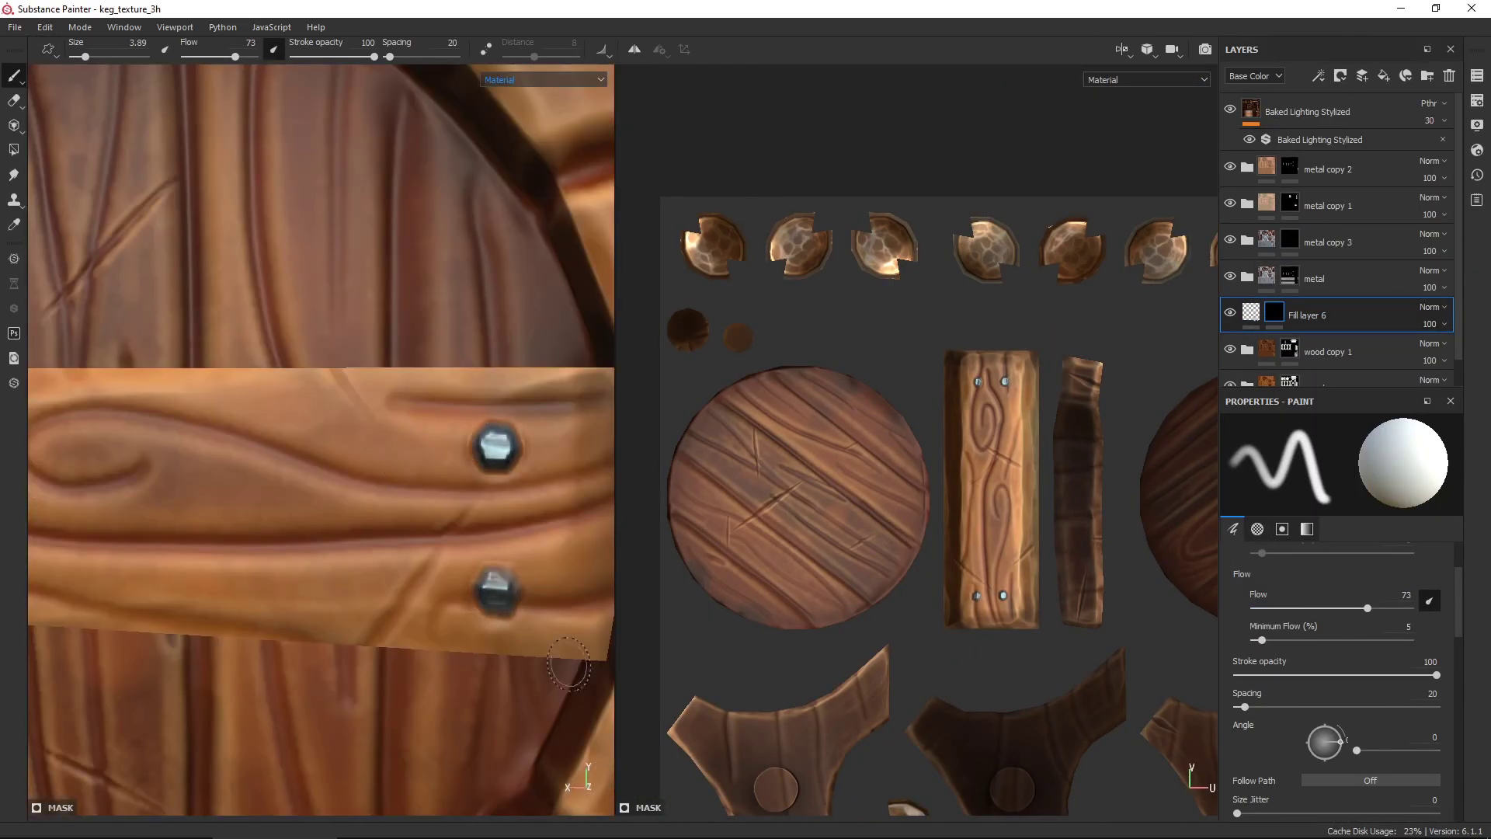
{"action": "scroll", "coordinate": [568, 664], "scroll_direction": "down", "scroll_amount": 3}
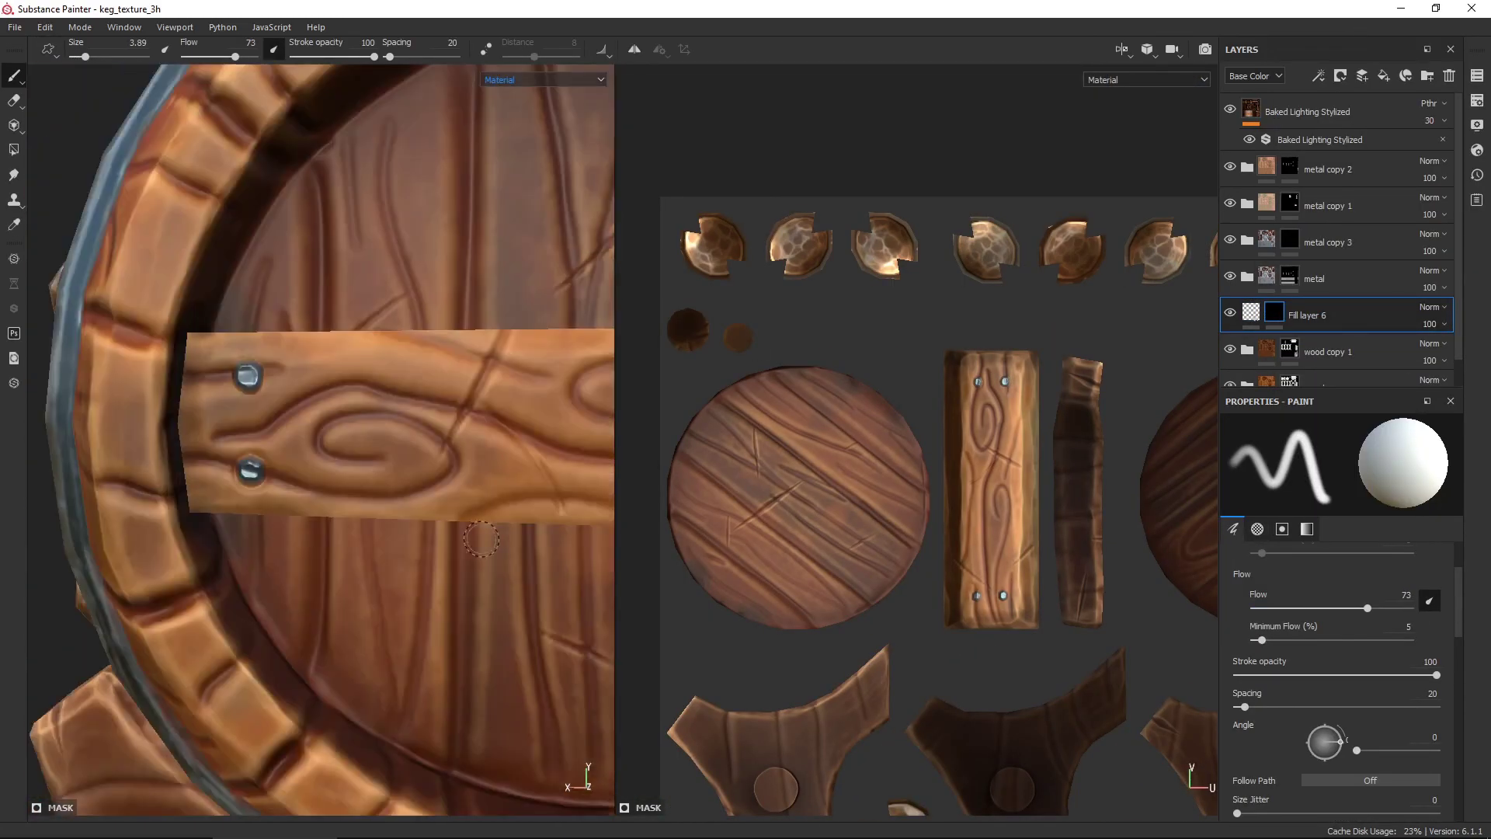
{"action": "scroll", "coordinate": [1324, 729], "scroll_direction": "down", "scroll_amount": 5}
{"action": "scroll", "coordinate": [323, 492], "scroll_direction": "up", "scroll_amount": 3}
{"action": "key", "text": "x"}
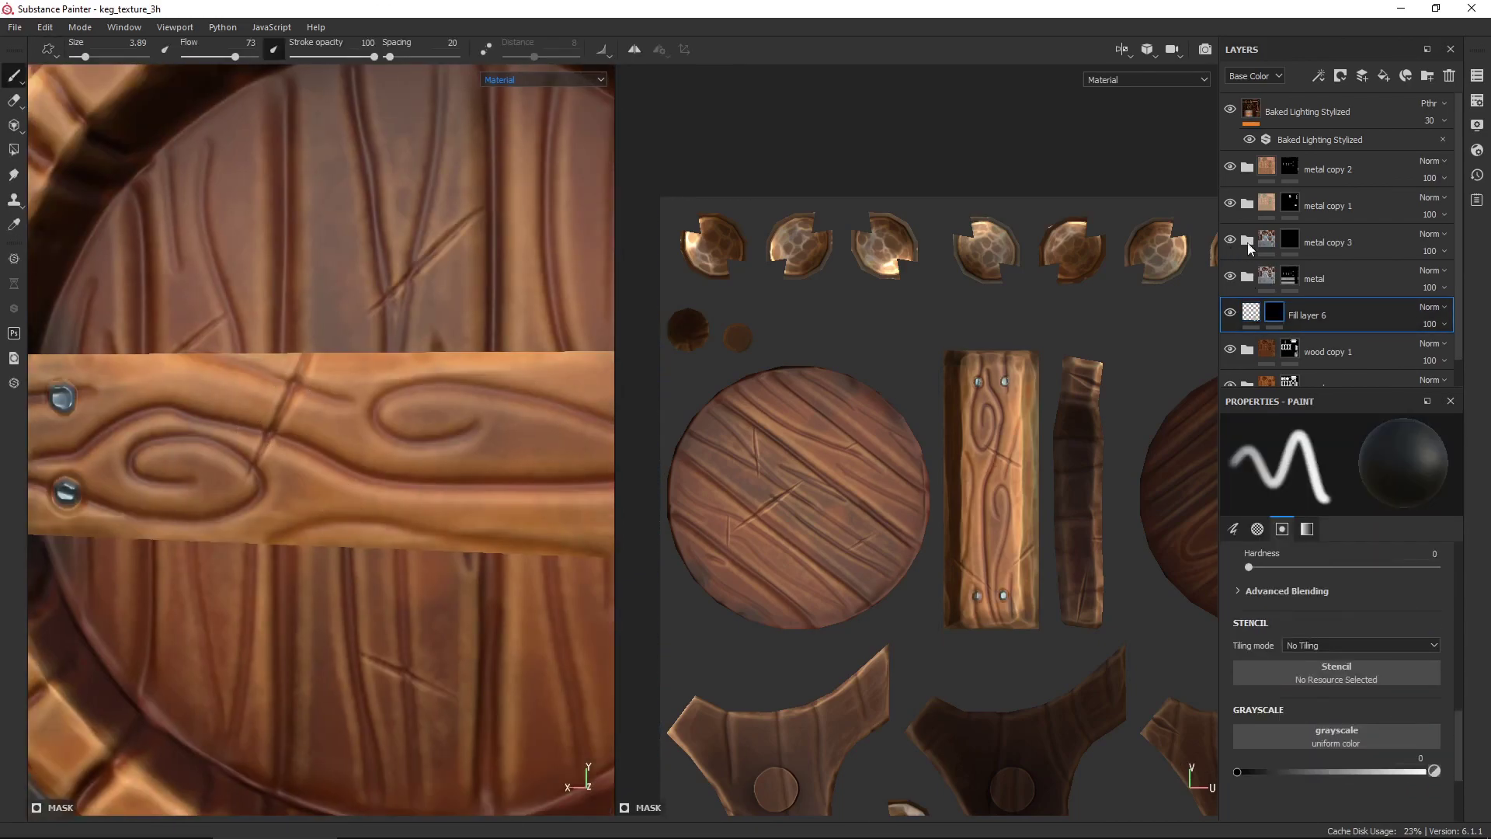
Expand metal copy 3 and select its base copy 1 and base layers.
{"action": "left_click", "coordinate": [1248, 247]}
{"action": "left_click", "coordinate": [1248, 239]}
{"action": "scroll", "coordinate": [178, 651], "scroll_direction": "down", "scroll_amount": 3}
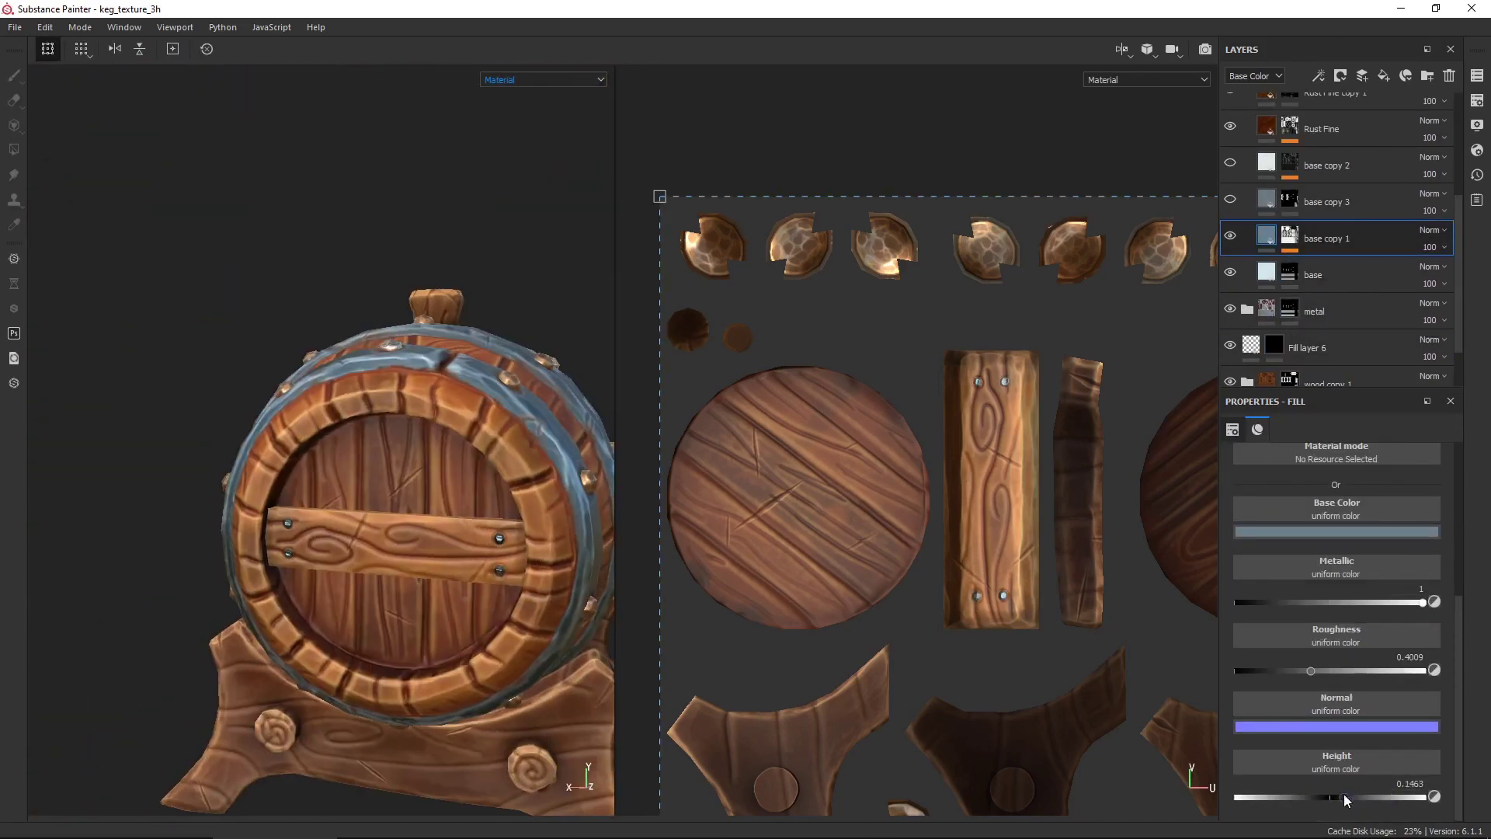
{"action": "scroll", "coordinate": [177, 650], "scroll_direction": "up", "scroll_amount": 3}
{"action": "left_click", "coordinate": [1320, 274]}
{"action": "scroll", "coordinate": [1230, 188], "scroll_direction": "up", "scroll_amount": 2}
{"action": "scroll", "coordinate": [1230, 189], "scroll_direction": "up", "scroll_amount": 2}
{"action": "scroll", "coordinate": [165, 558], "scroll_direction": "down", "scroll_amount": 3}
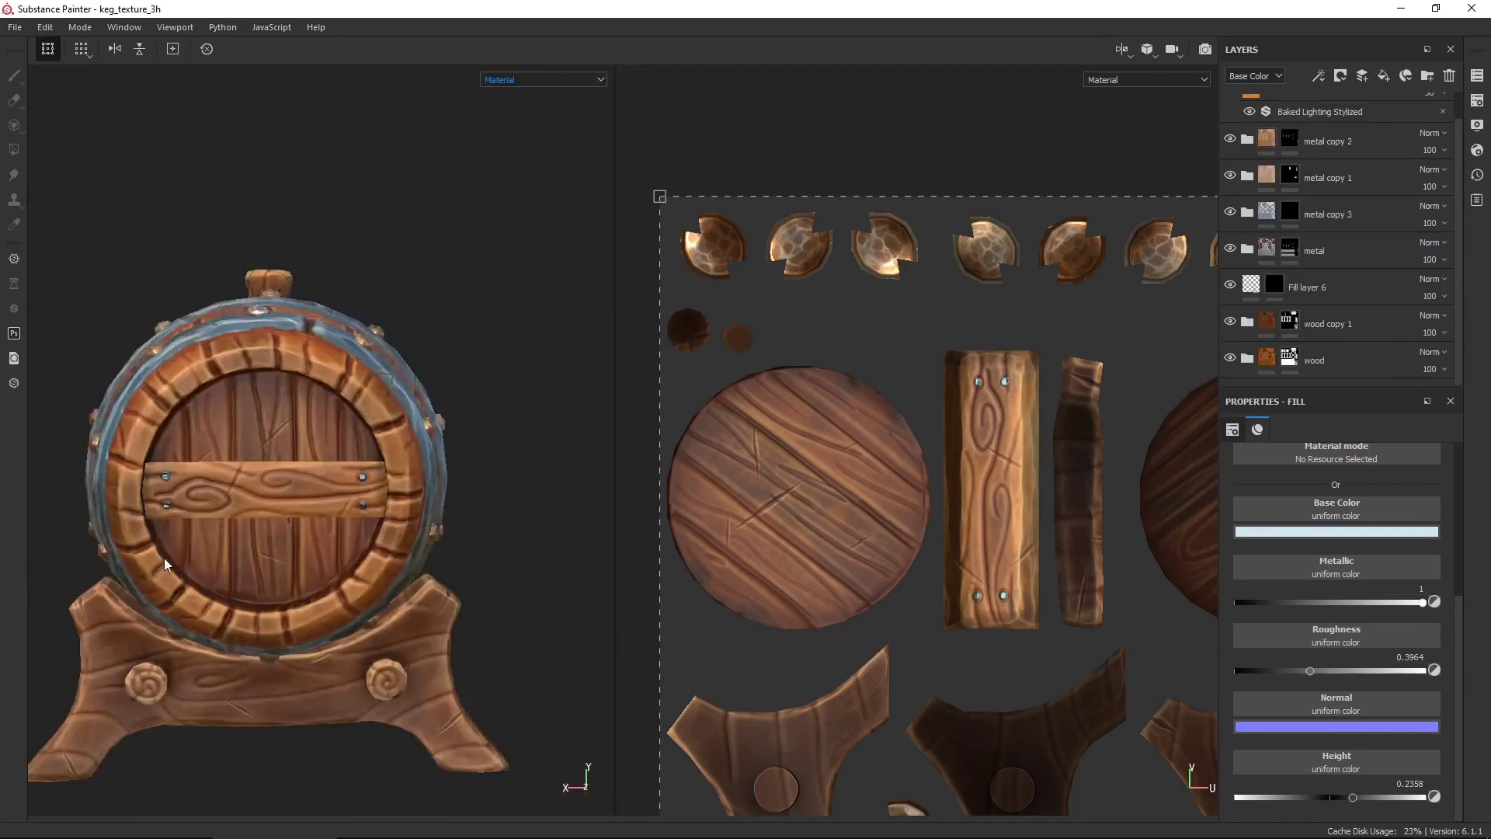
{"action": "left_click_drag", "start_coordinate": [165, 557], "coordinate": [410, 467], "text": "alt"}
{"action": "scroll", "coordinate": [410, 467], "scroll_direction": "down", "scroll_amount": 3}
{"action": "scroll", "coordinate": [444, 681], "scroll_direction": "up", "scroll_amount": 3}
{"action": "scroll", "coordinate": [351, 612], "scroll_direction": "down", "scroll_amount": 3}
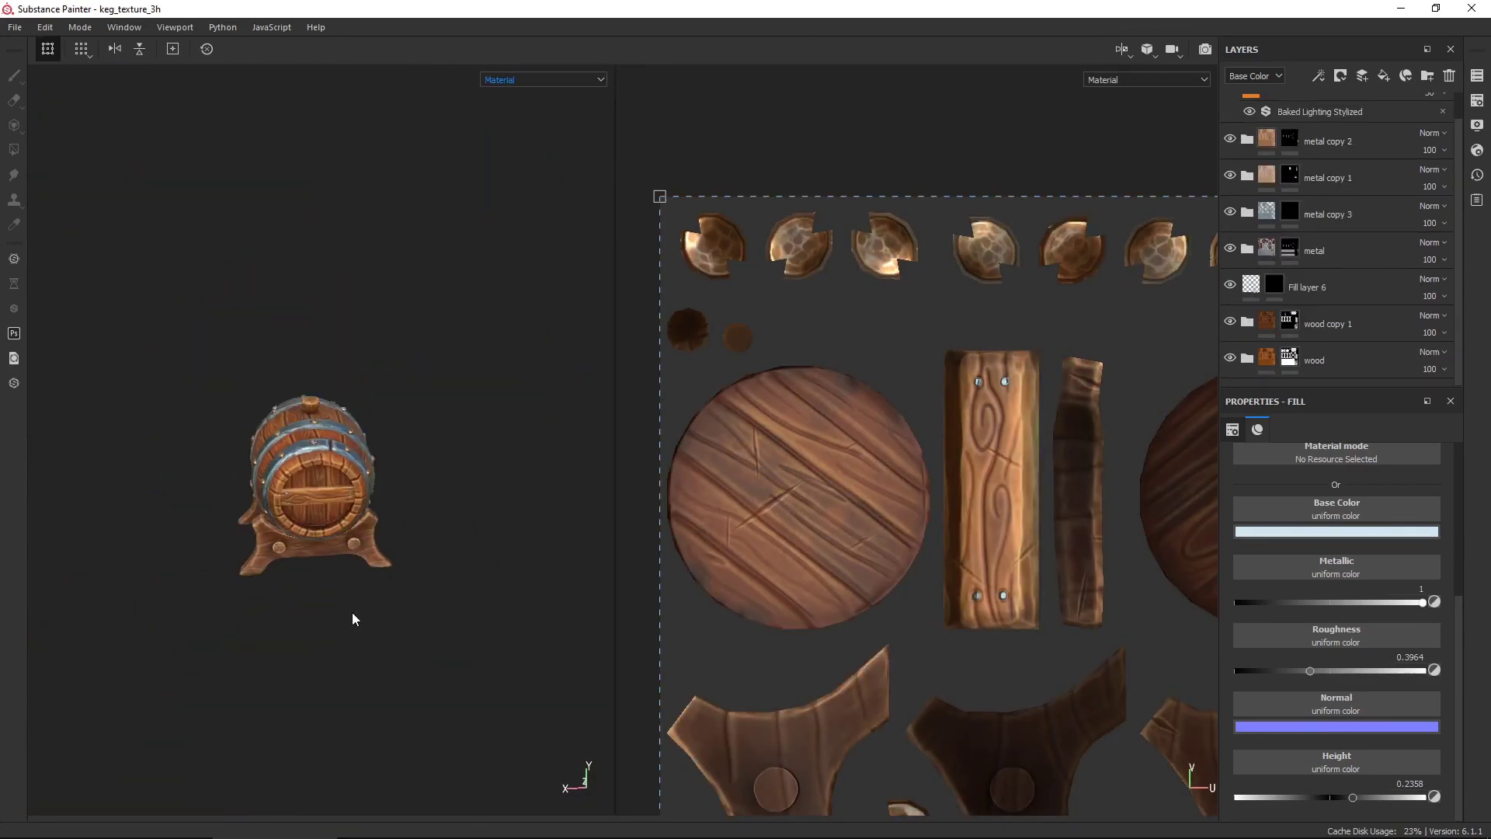
Return to painting mode and select the layer for painting the nails.
{"action": "key", "text": "1"}
{"action": "scroll", "coordinate": [1053, 347], "scroll_direction": "up", "scroll_amount": 5}
{"action": "left_click", "coordinate": [1263, 355]}
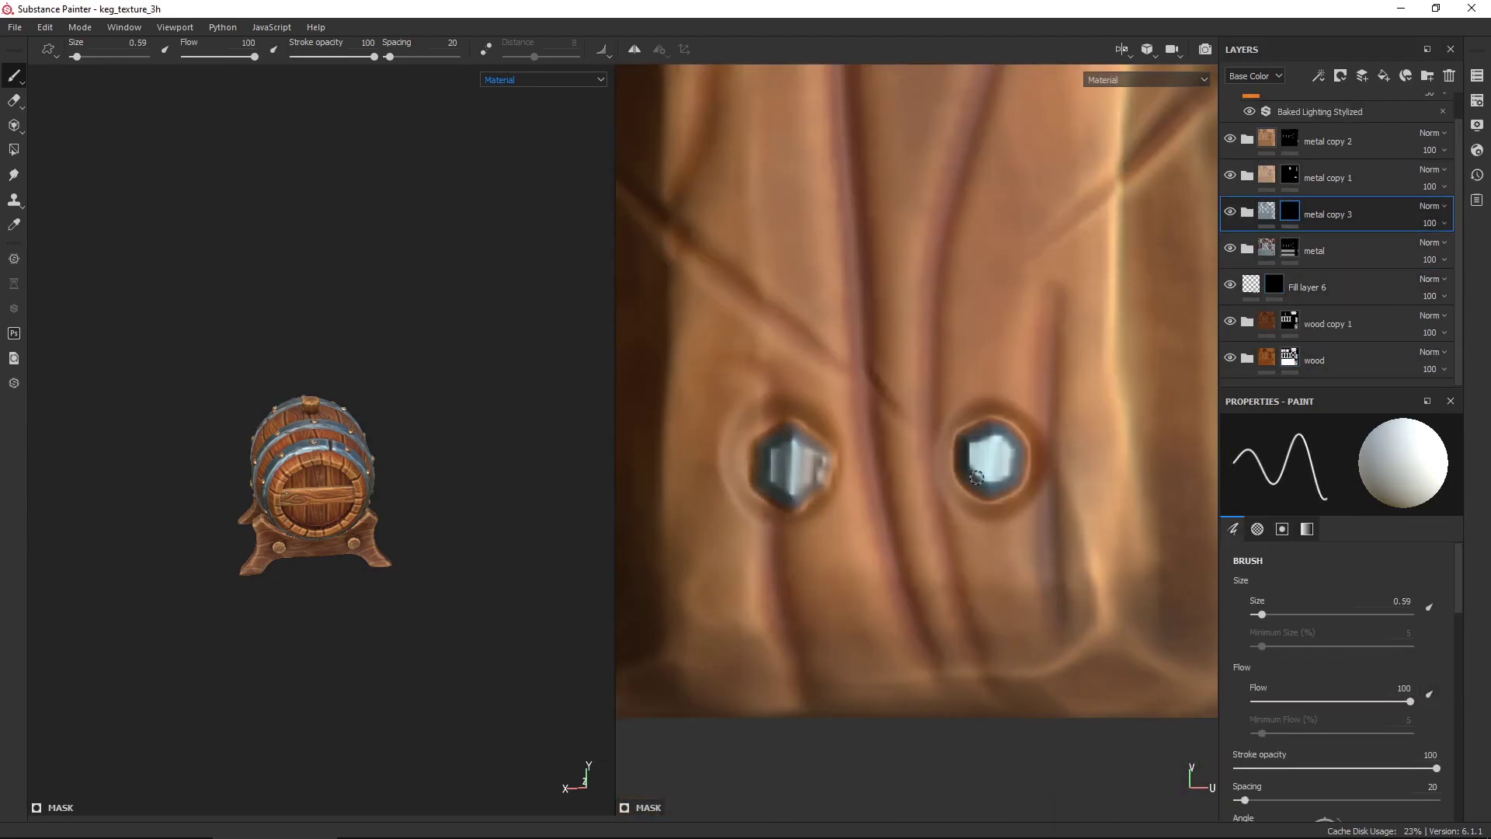
{"action": "key", "text": "shift"}
{"action": "key", "text": "shift"}
{"action": "key", "text": "shift"}
{"action": "key", "text": "Escape"}
{"action": "scroll", "coordinate": [976, 477], "scroll_direction": "down", "scroll_amount": 4}
{"action": "scroll", "coordinate": [967, 513], "scroll_direction": "down", "scroll_amount": 2}
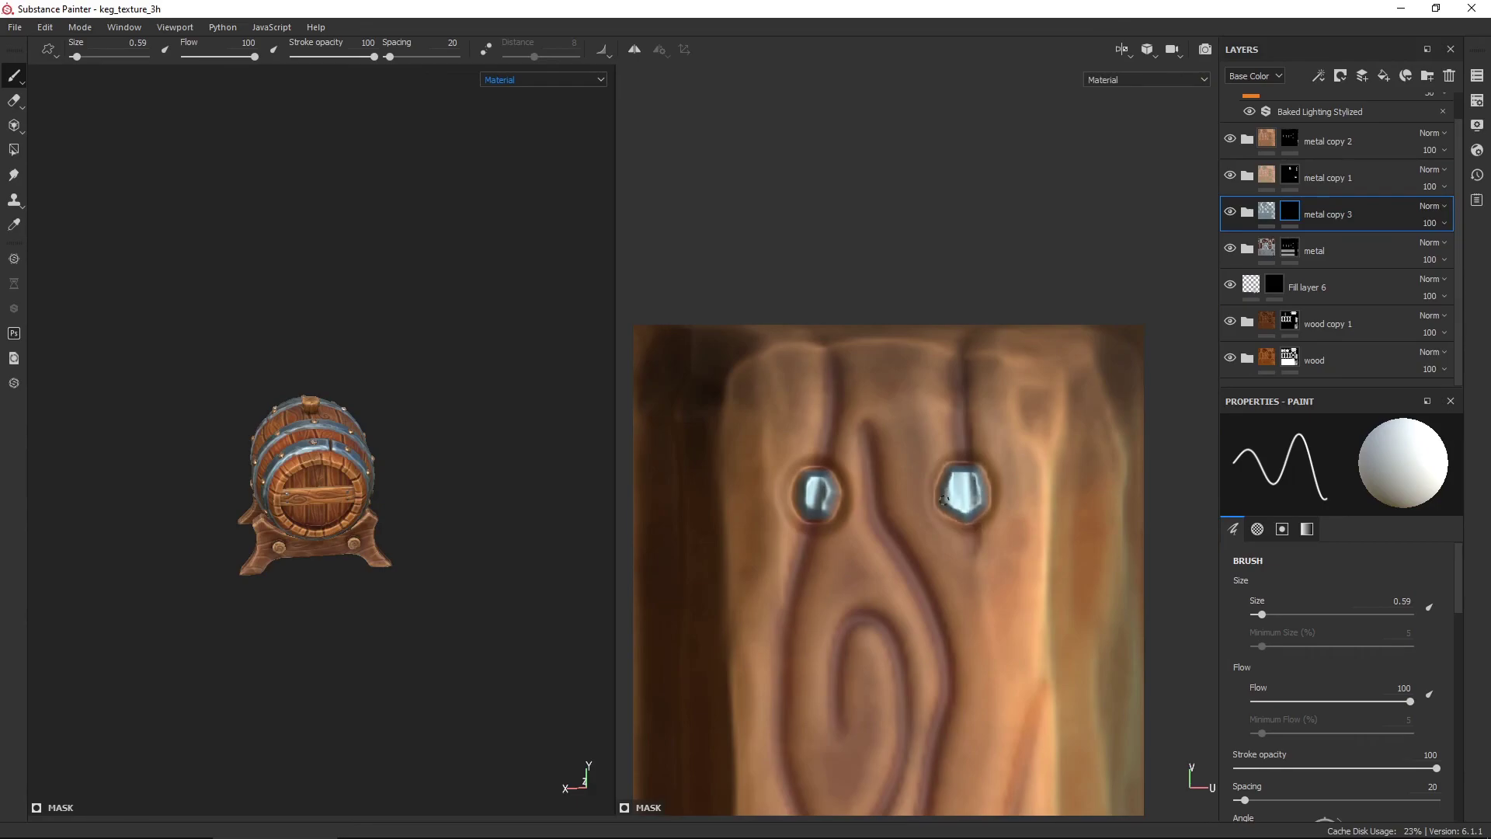